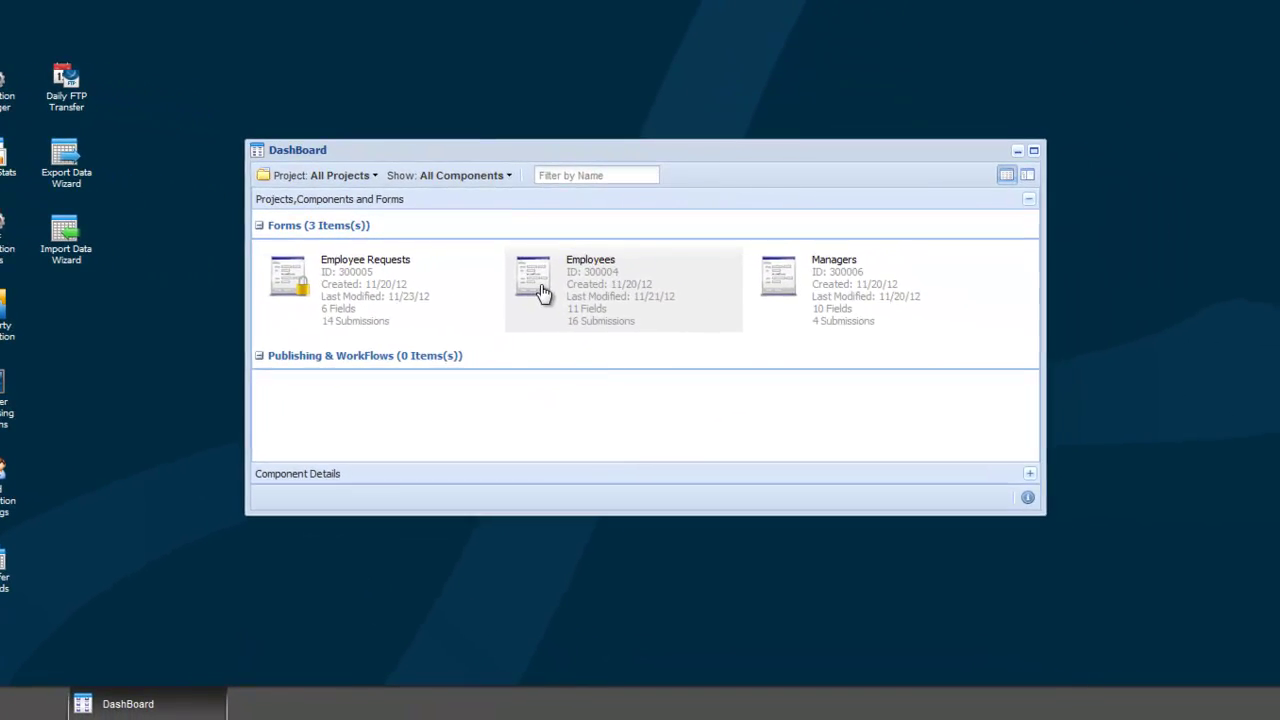
- Open the Employees and Managers forms from the DashBoard to look them over
{"action": "double_click", "coordinate": [540, 291]}
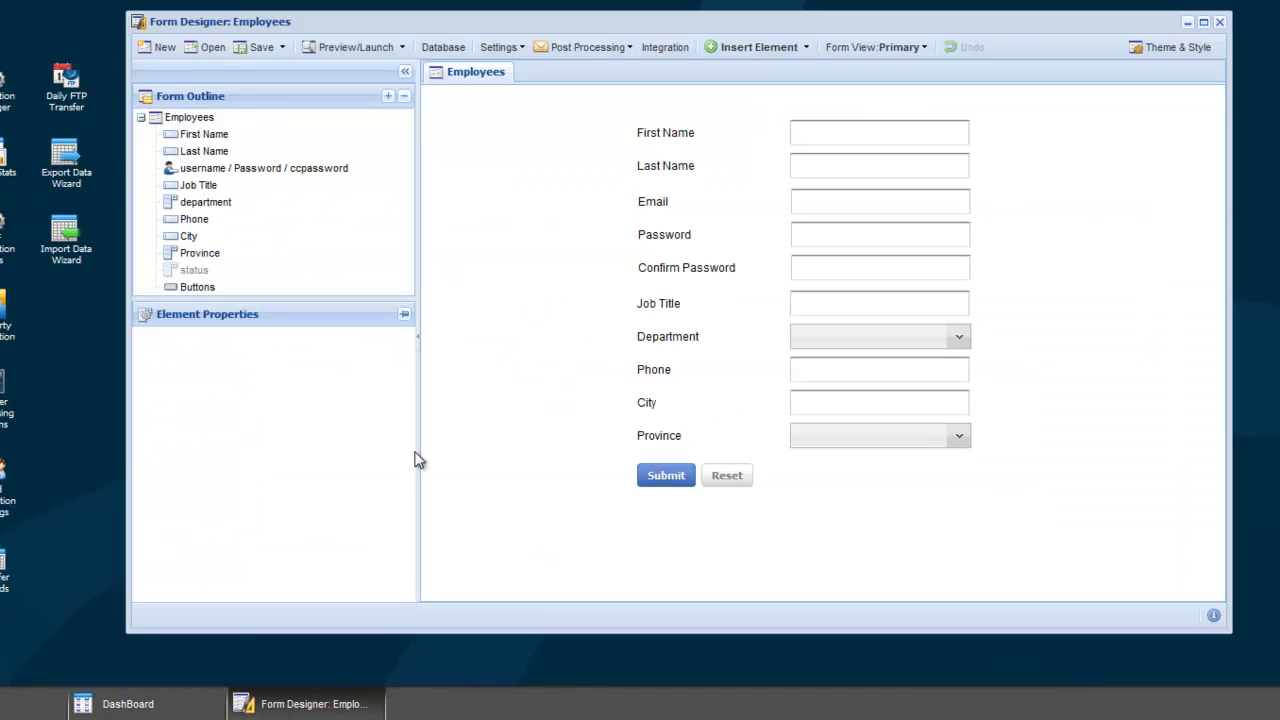
{"action": "left_click", "coordinate": [213, 708]}
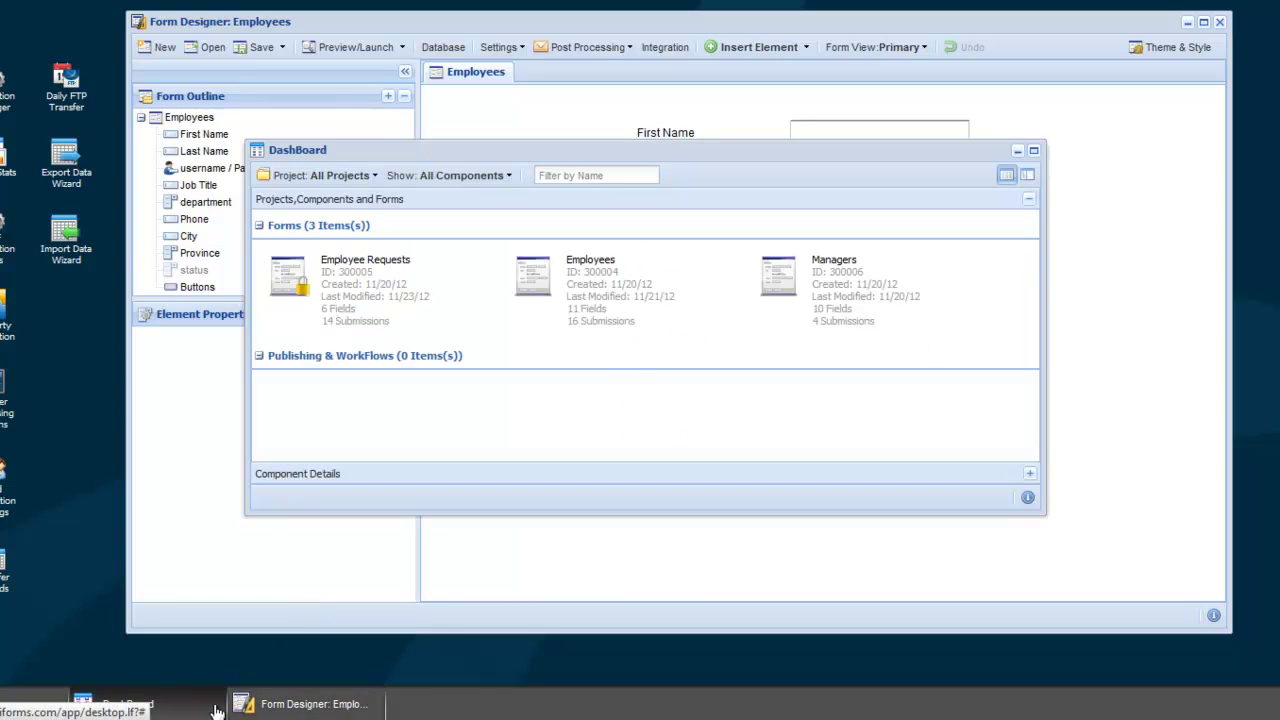
{"action": "double_click", "coordinate": [766, 305]}
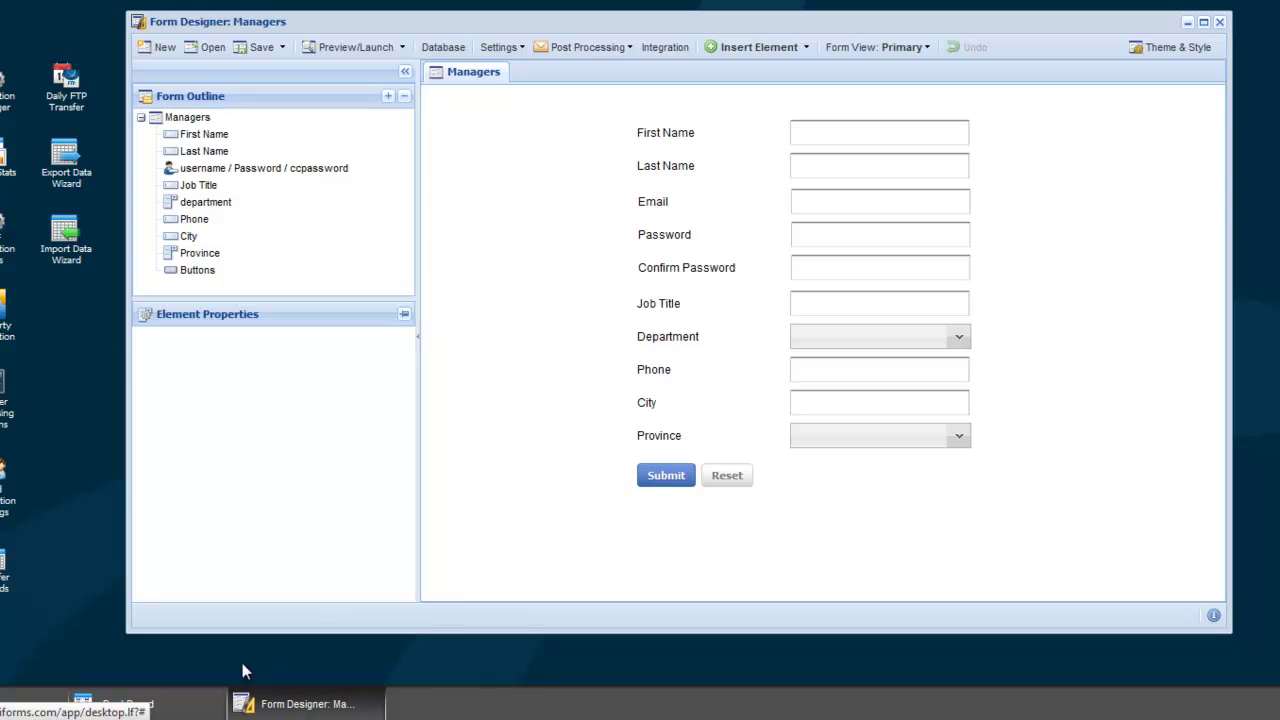
{"action": "left_click", "coordinate": [213, 707]}
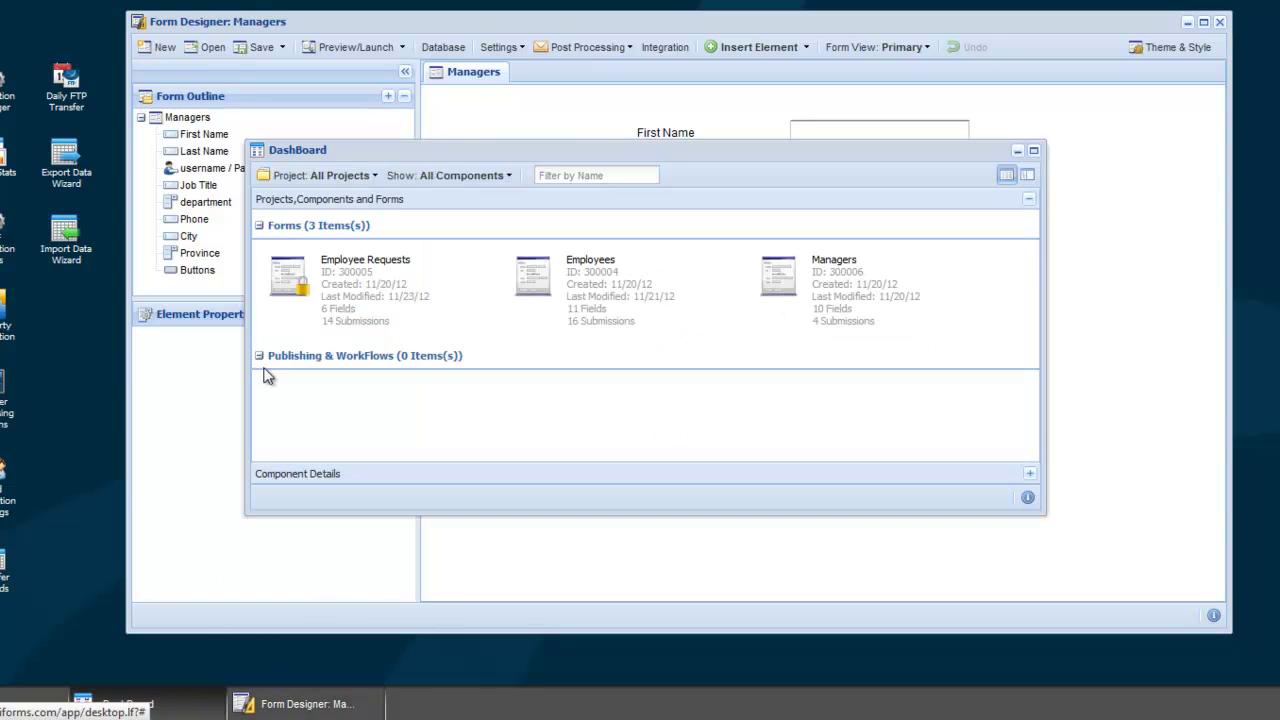
- Open the Employee Requests form in Form Designer and view its Department choices
{"action": "double_click", "coordinate": [284, 288]}
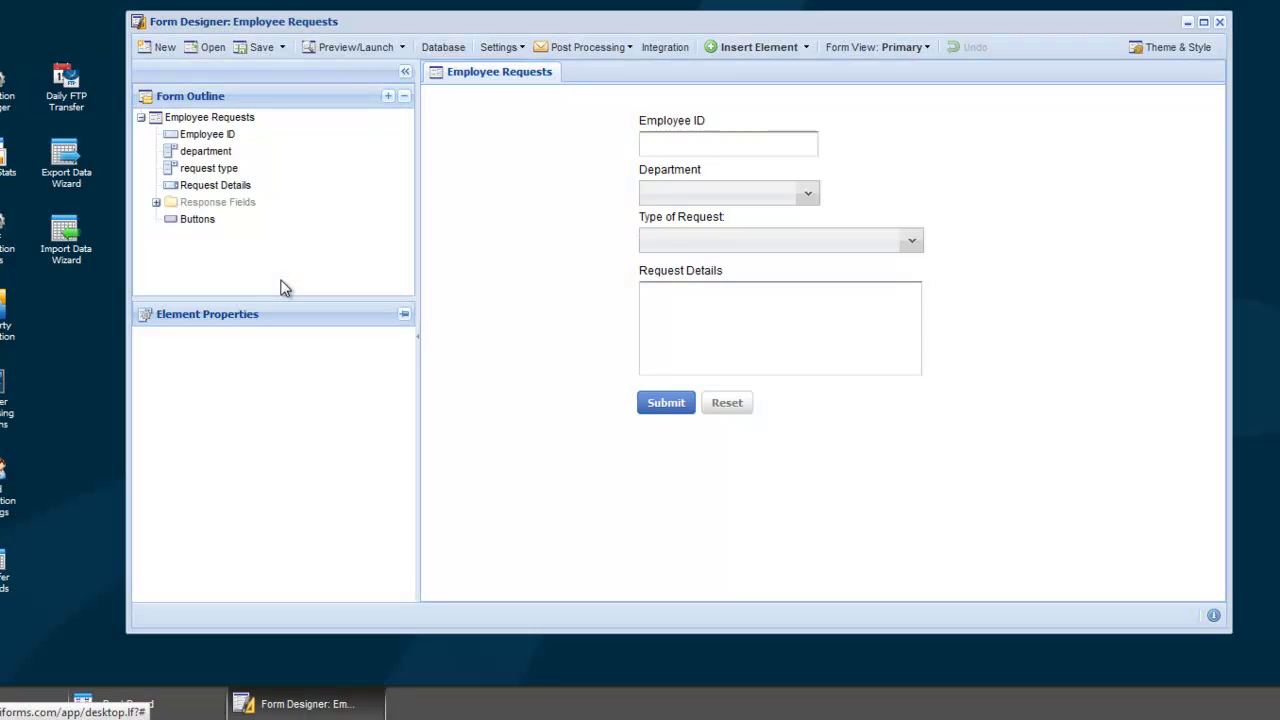
{"action": "left_click", "coordinate": [198, 707]}
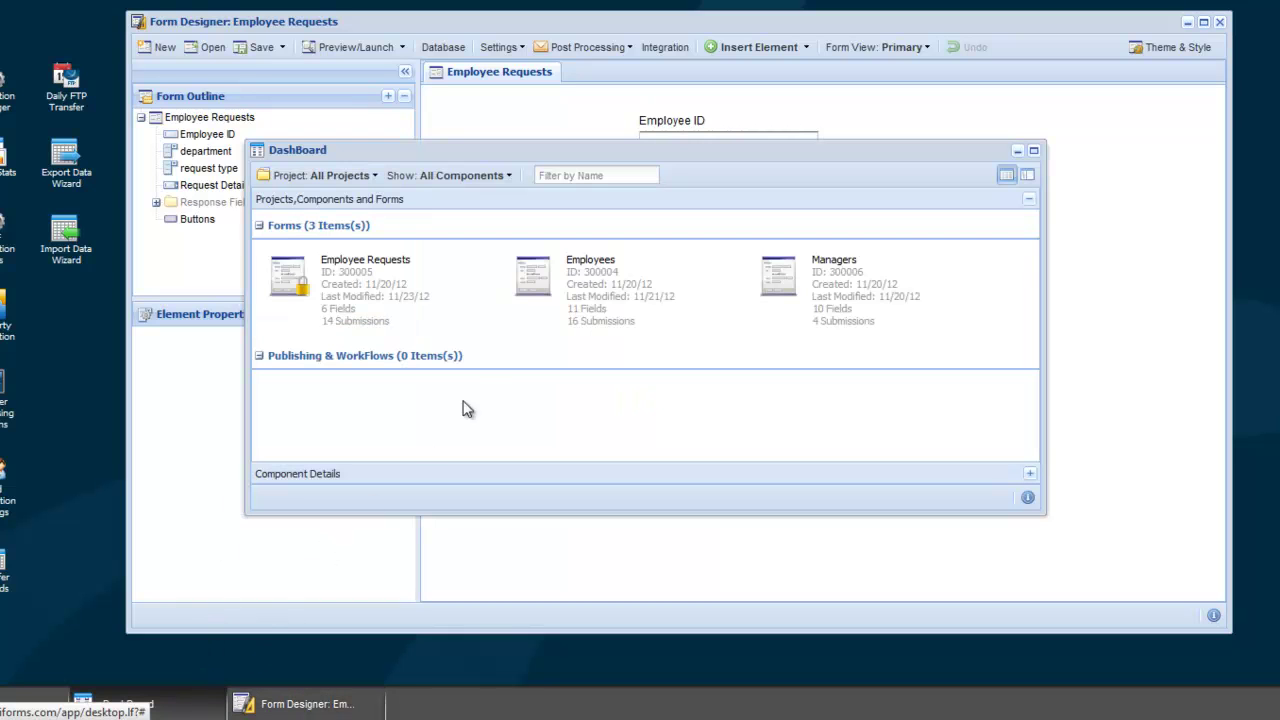
{"action": "double_click", "coordinate": [568, 305]}
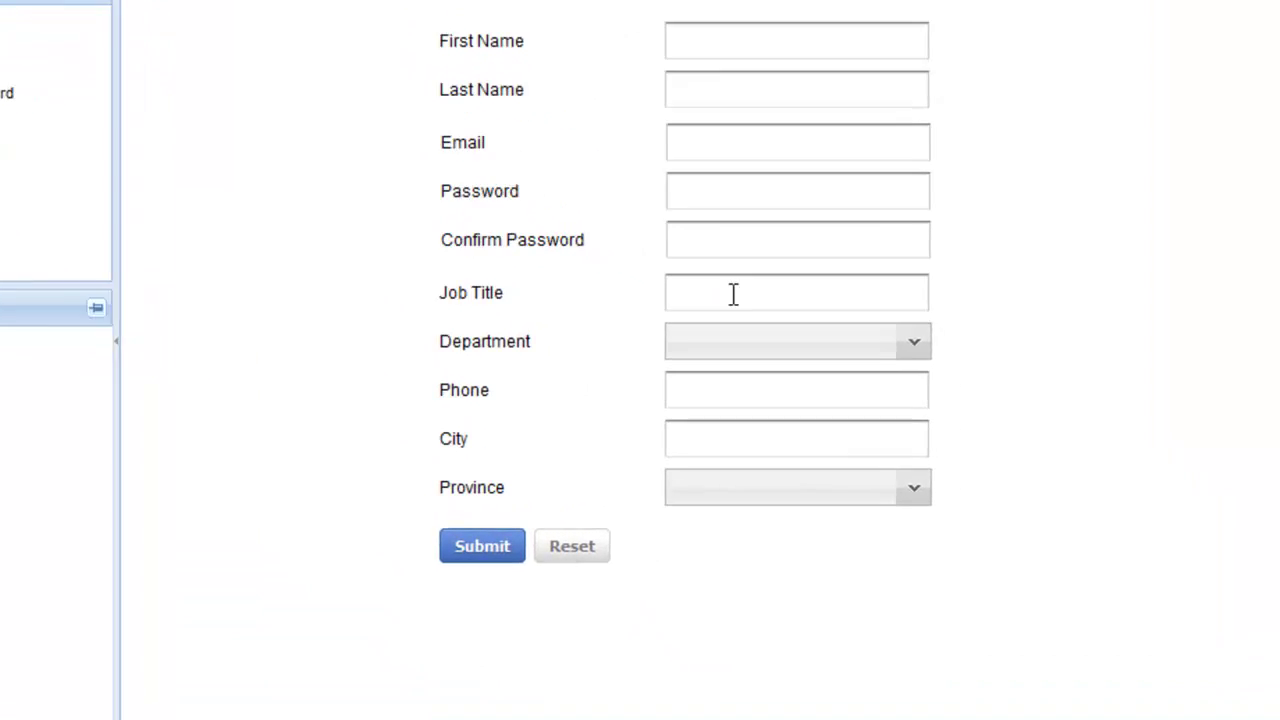
{"action": "left_click", "coordinate": [900, 344]}
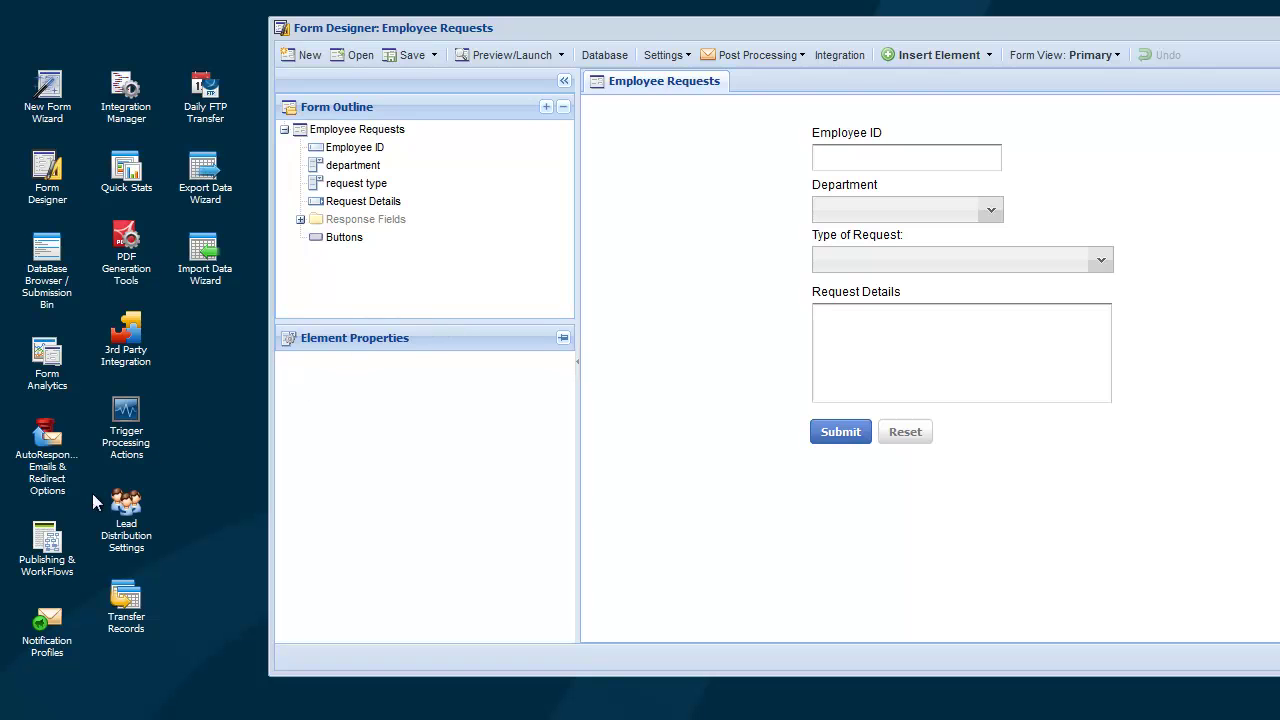
- Start a new Publishing & WorkFlow profile named 'Employee Portal'
{"action": "left_click", "coordinate": [50, 540]}
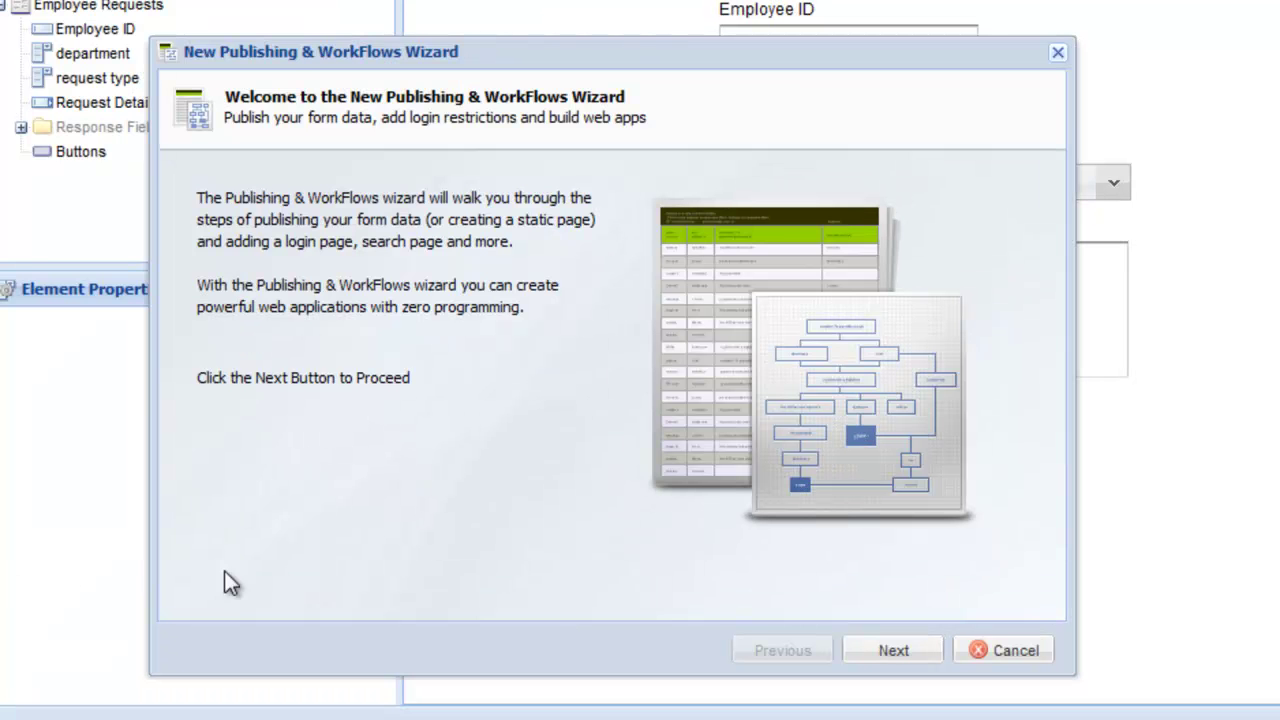
{"action": "left_click", "coordinate": [912, 648]}
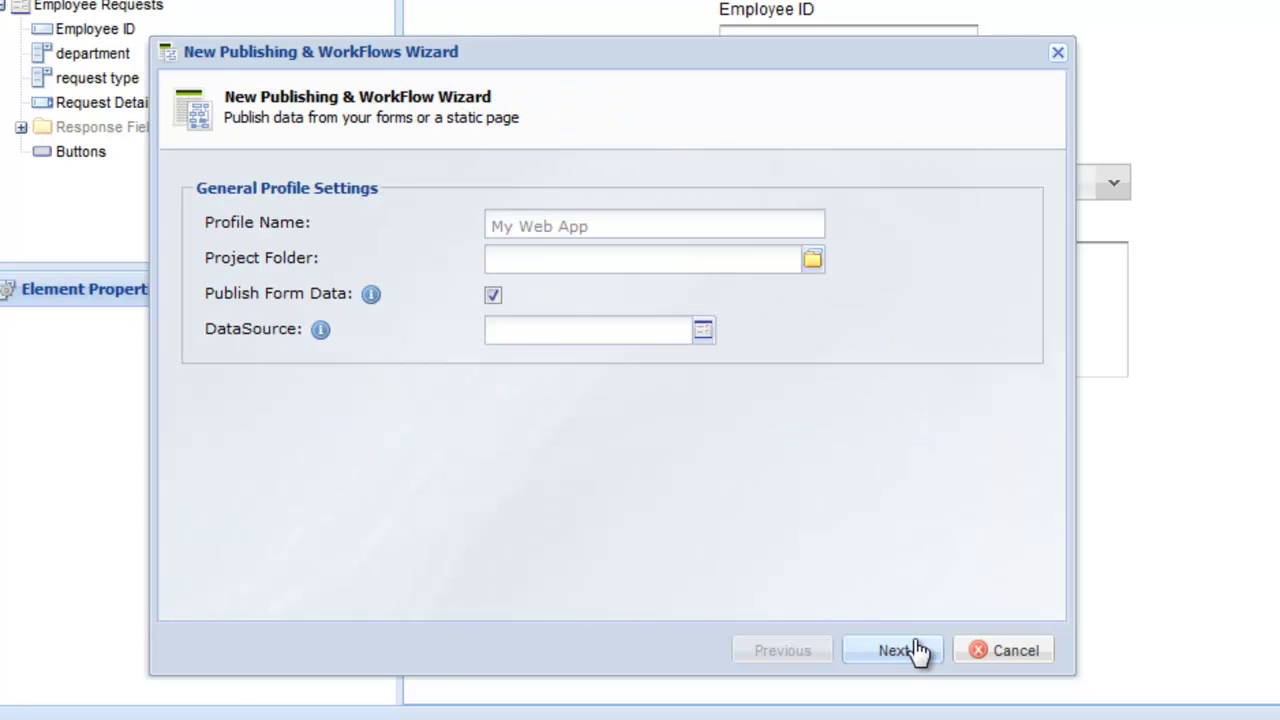
{"action": "left_click", "coordinate": [796, 229]}
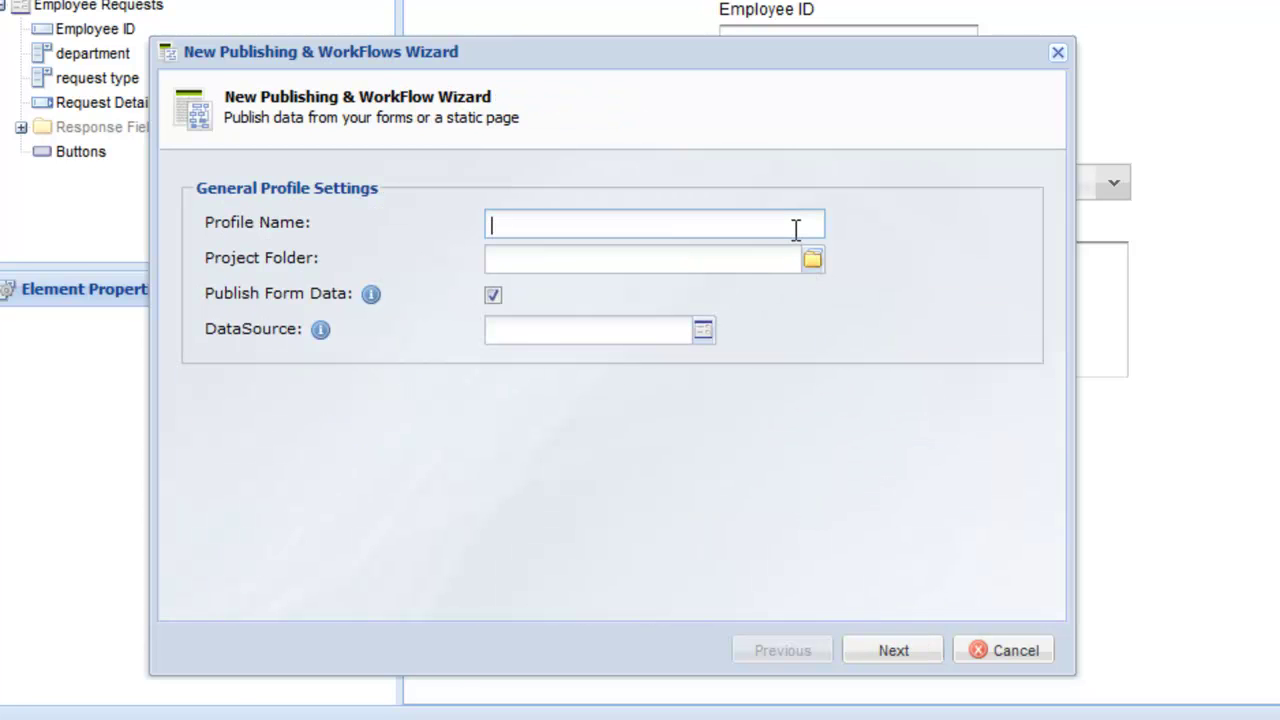
{"action": "type", "text": "Employee Portal"}
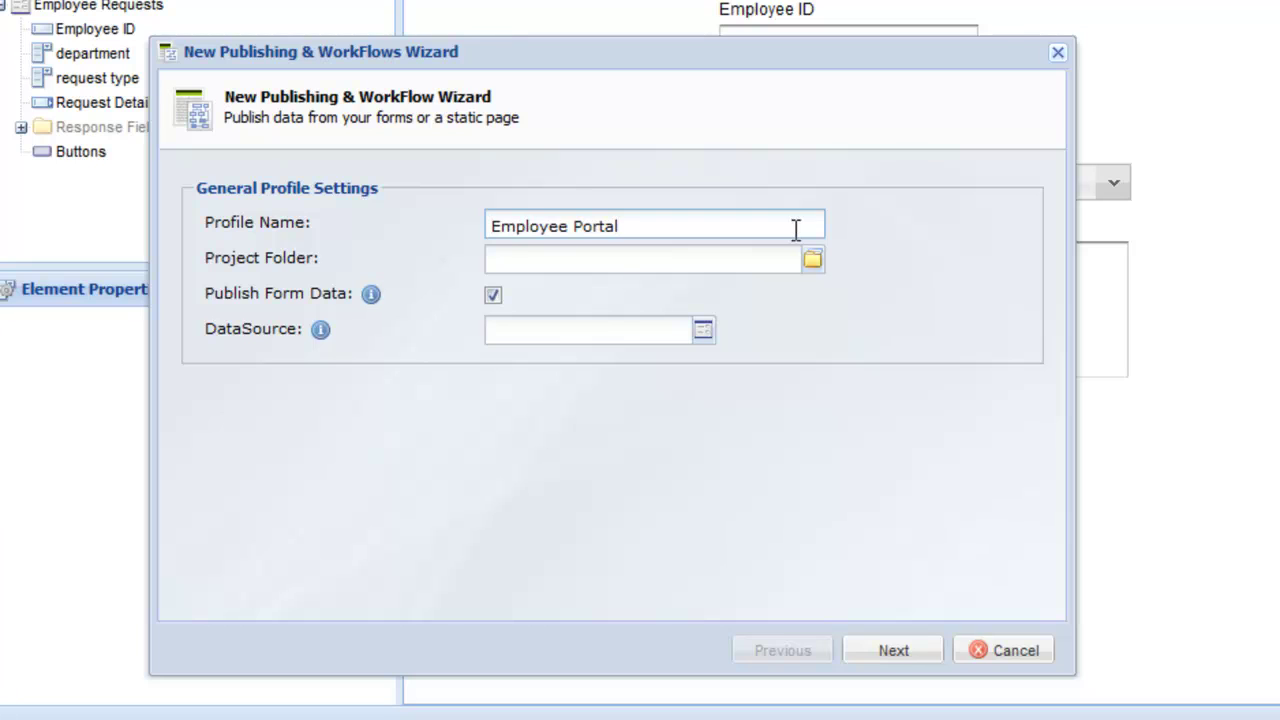
- Set the project folder to WorkFlow Demo and the data source to Employee Requests
{"action": "left_click", "coordinate": [812, 259]}
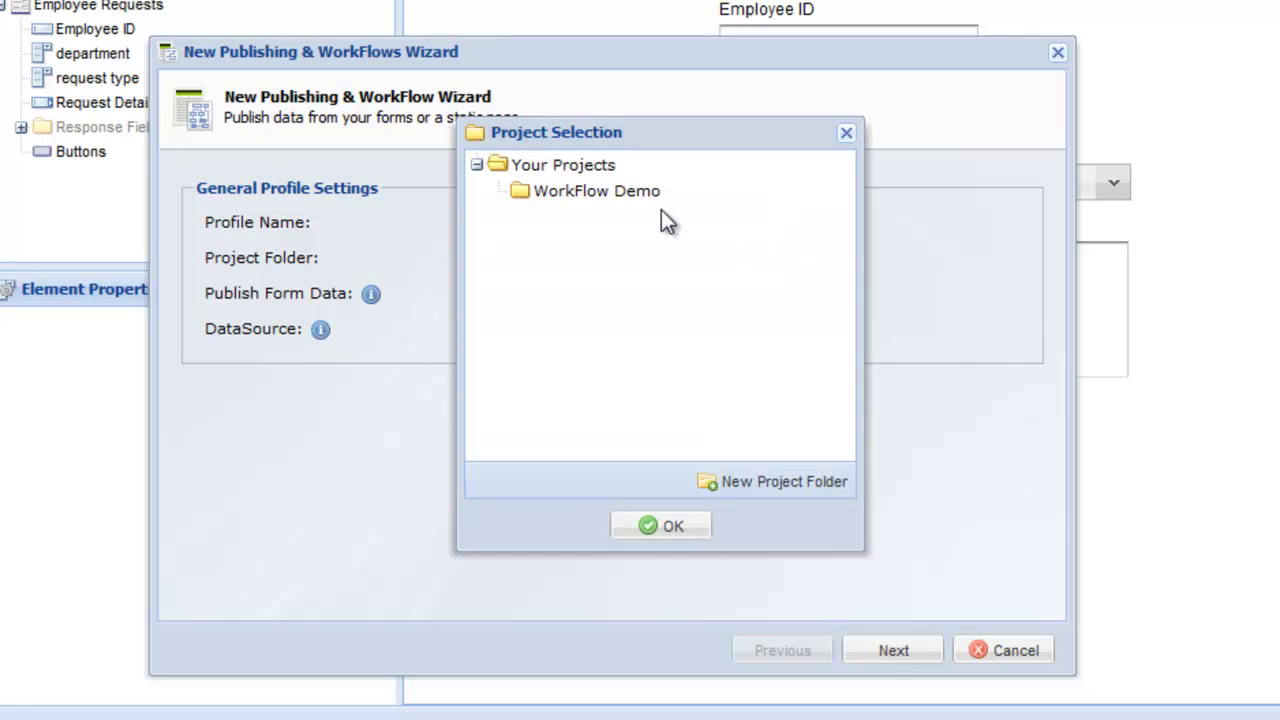
{"action": "left_click", "coordinate": [638, 198]}
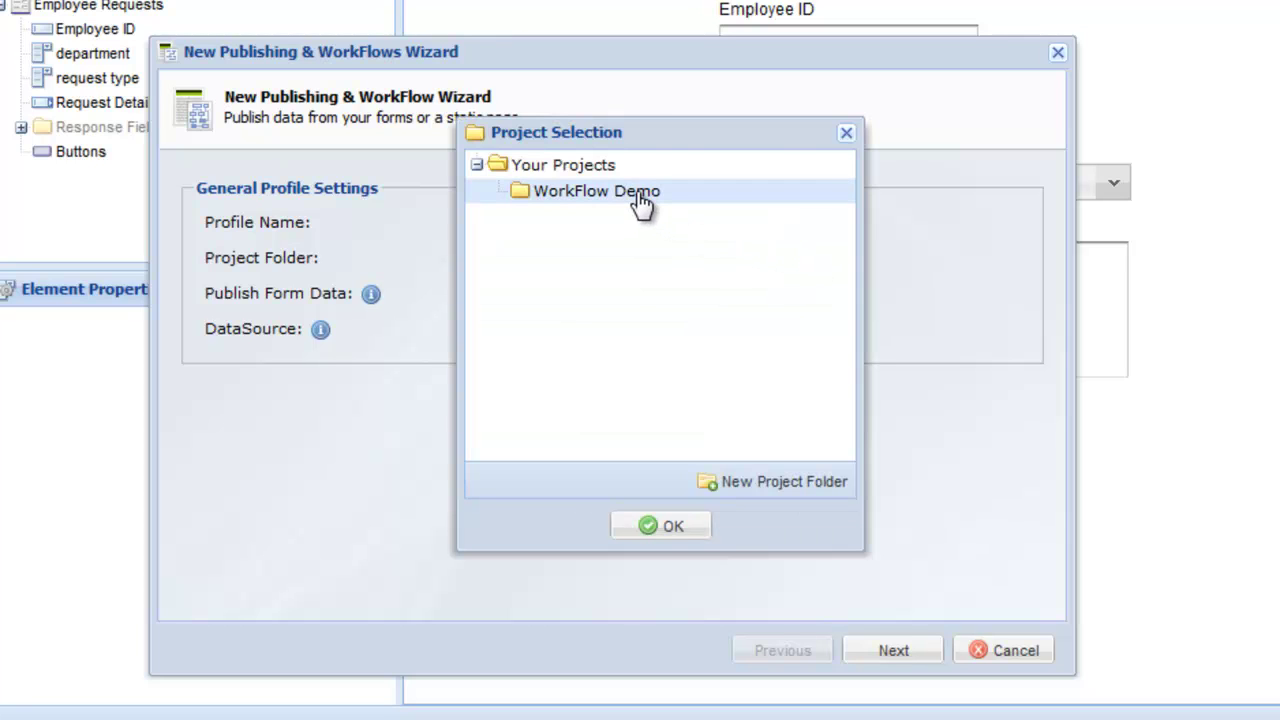
{"action": "left_click", "coordinate": [653, 532]}
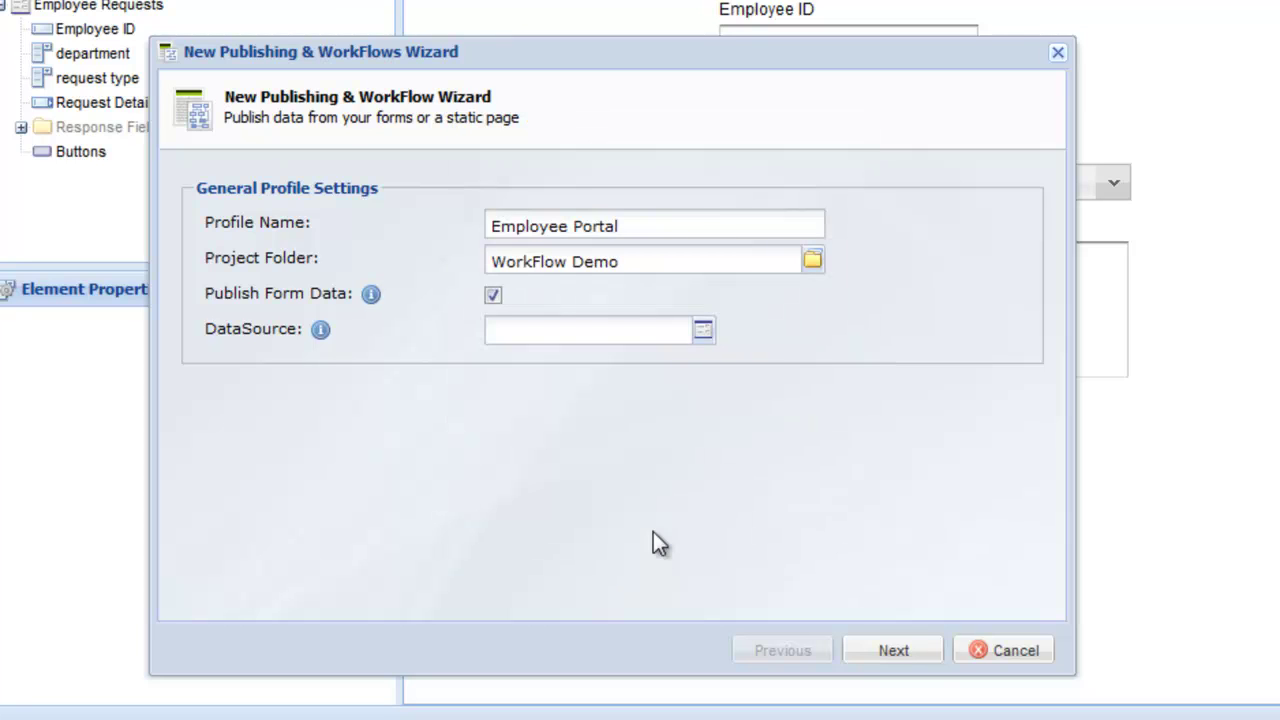
{"action": "left_click", "coordinate": [704, 331]}
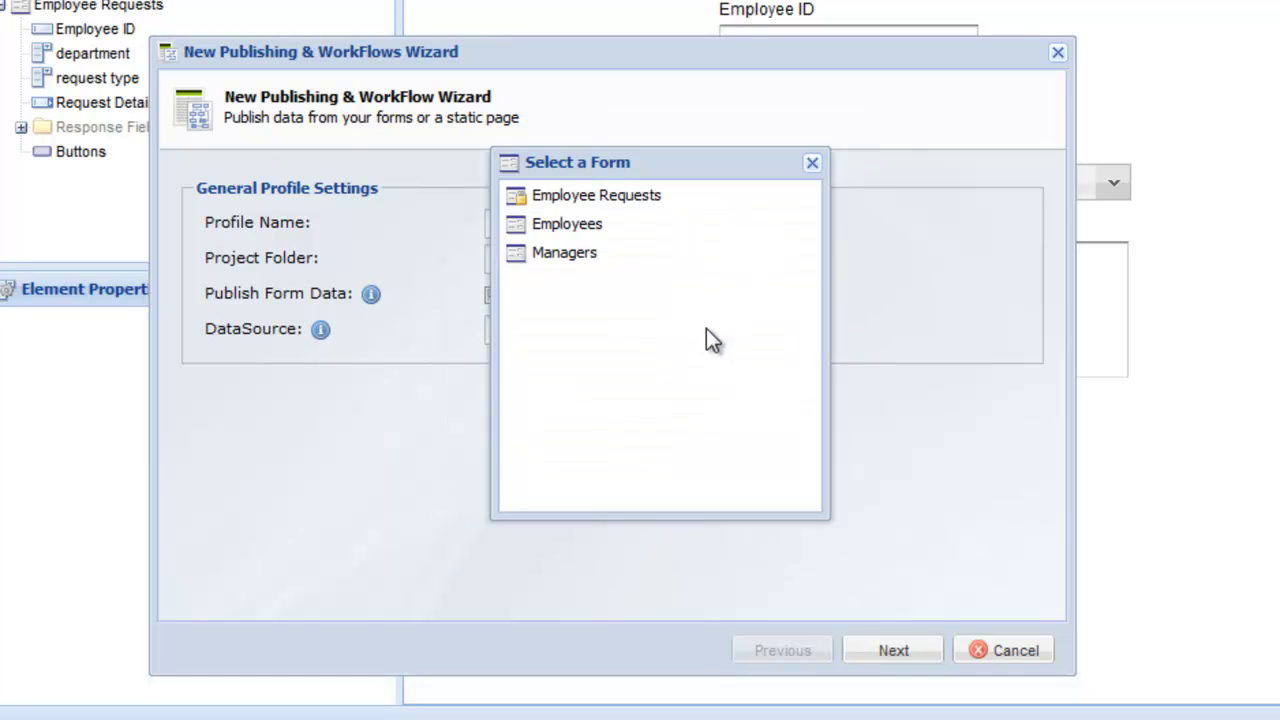
{"action": "left_click", "coordinate": [627, 197]}
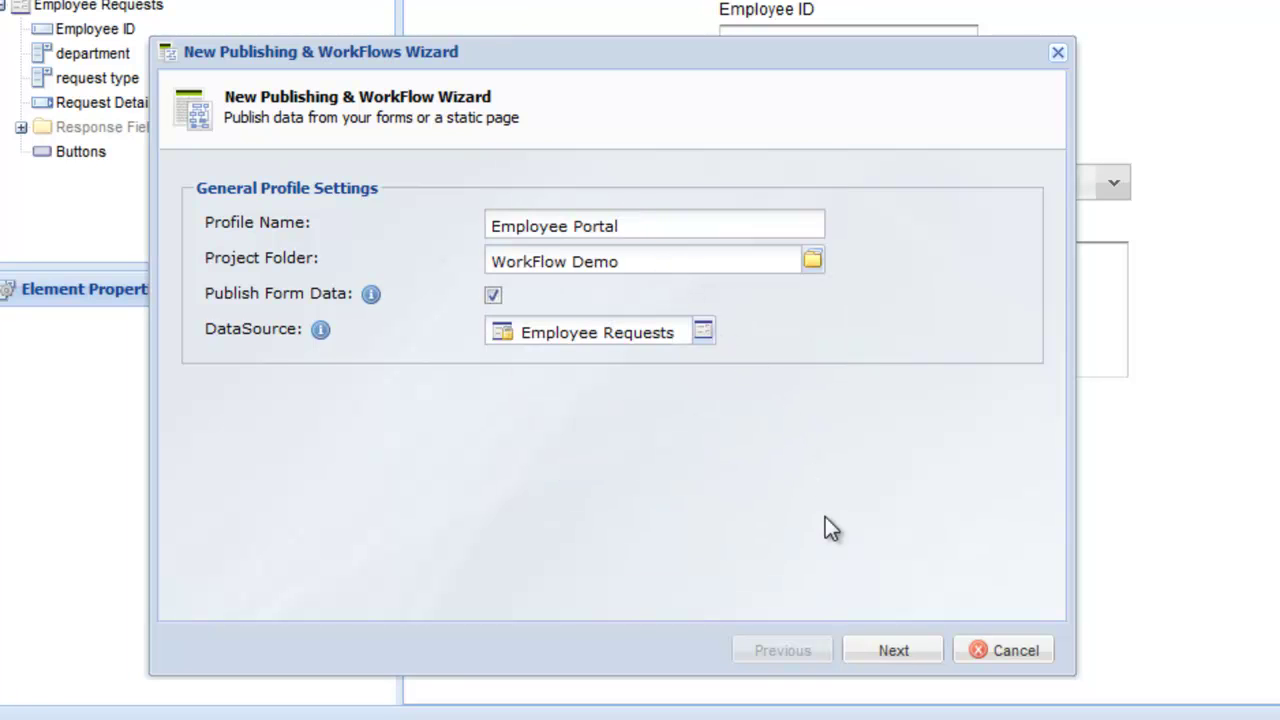
- Set heading 'ABC Company Employee Portal' and the WooFunction Console Grid icon as header graphic
{"action": "left_click", "coordinate": [887, 648]}
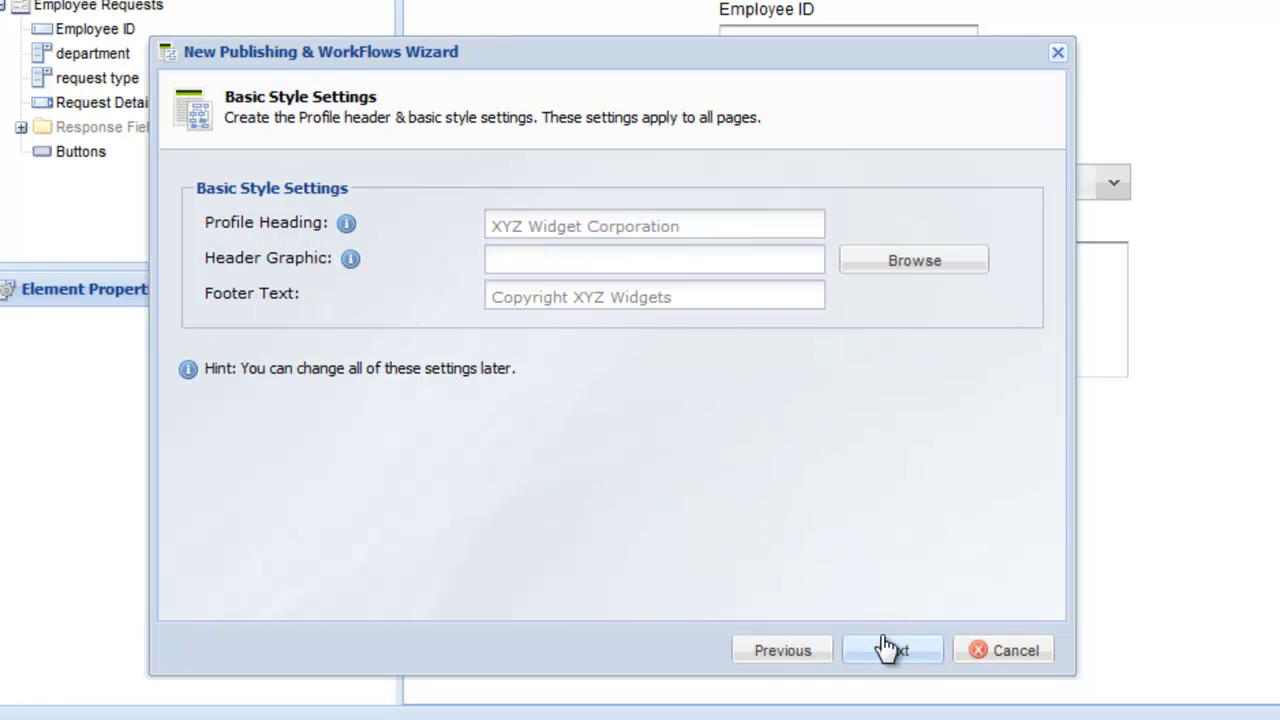
{"action": "left_click", "coordinate": [794, 230]}
{"action": "type", "text": "ABC Company Employee Portal"}
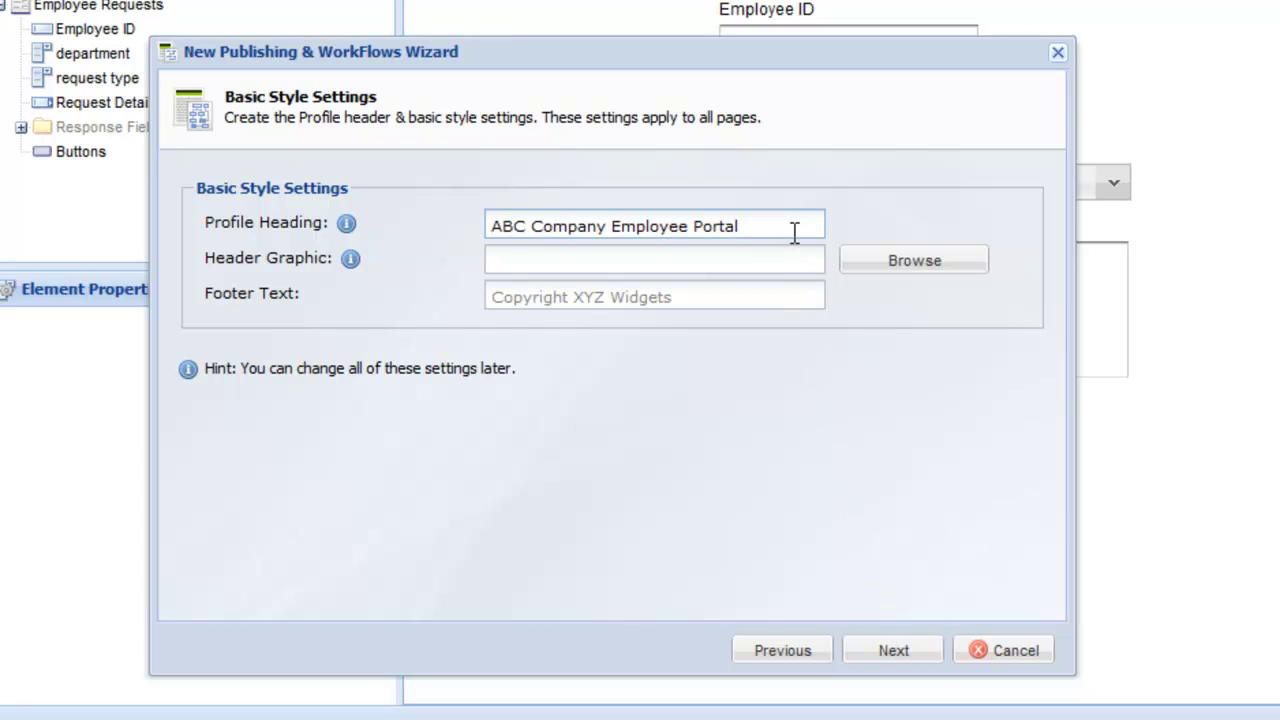
{"action": "left_click", "coordinate": [852, 262]}
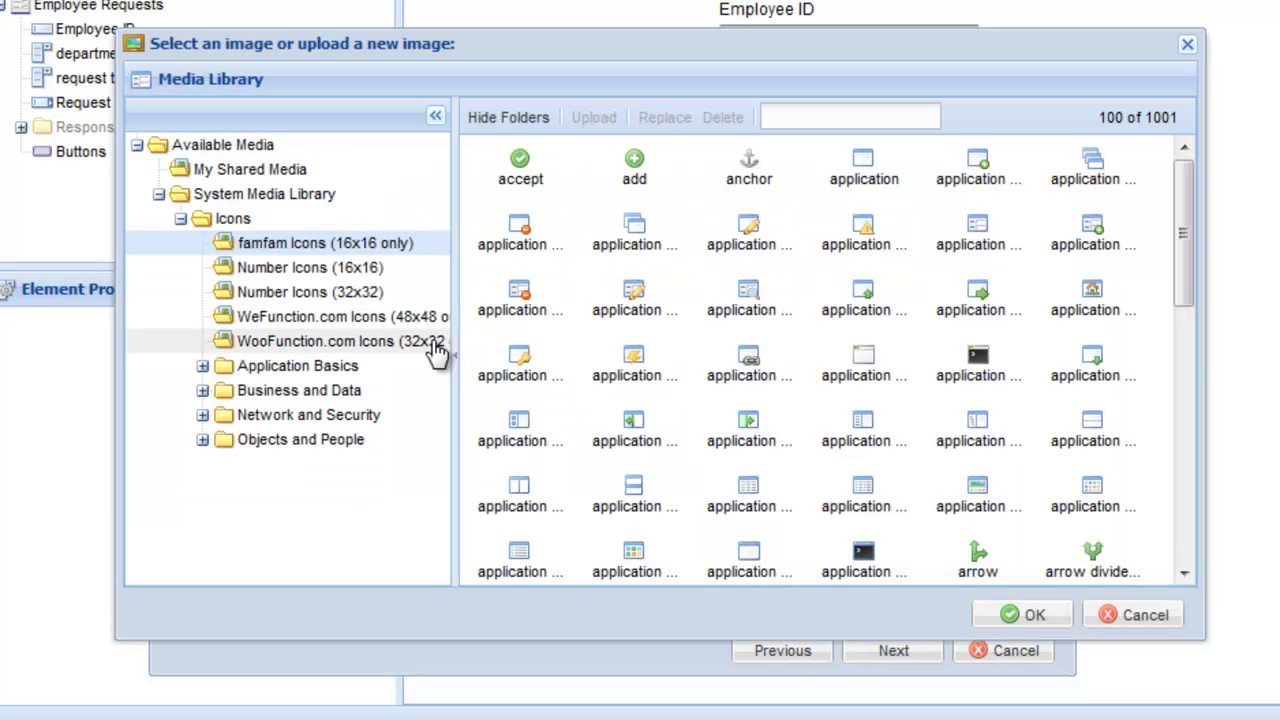
{"action": "left_click", "coordinate": [434, 343]}
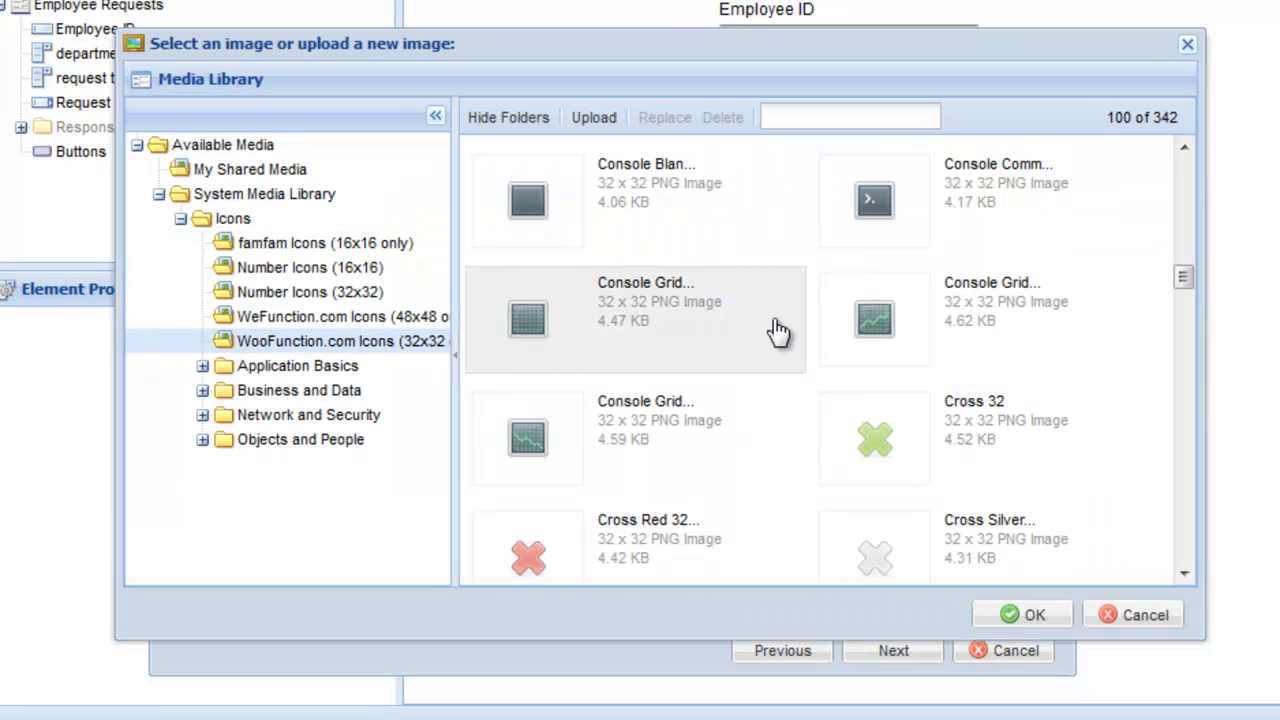
{"action": "double_click", "coordinate": [880, 318]}
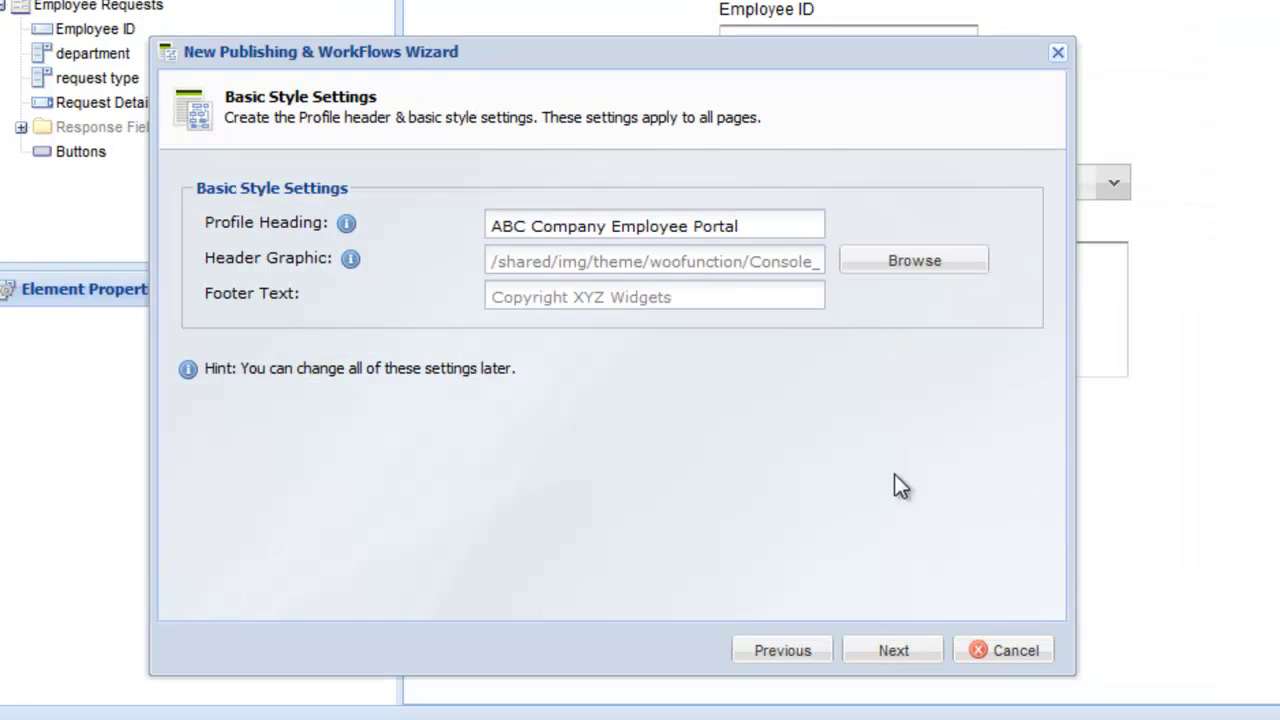
{"action": "left_click", "coordinate": [924, 652]}
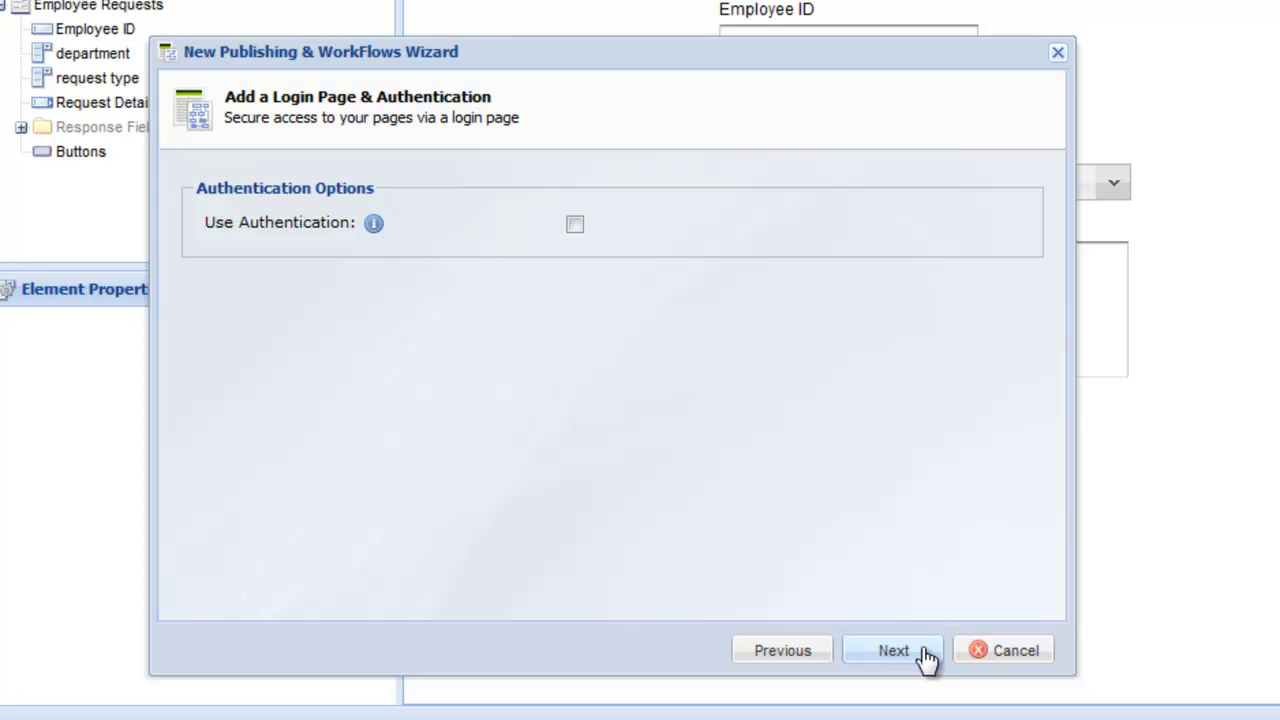
- Leave authentication off and choose the Table Layout for the portal page
{"action": "left_click", "coordinate": [926, 654]}
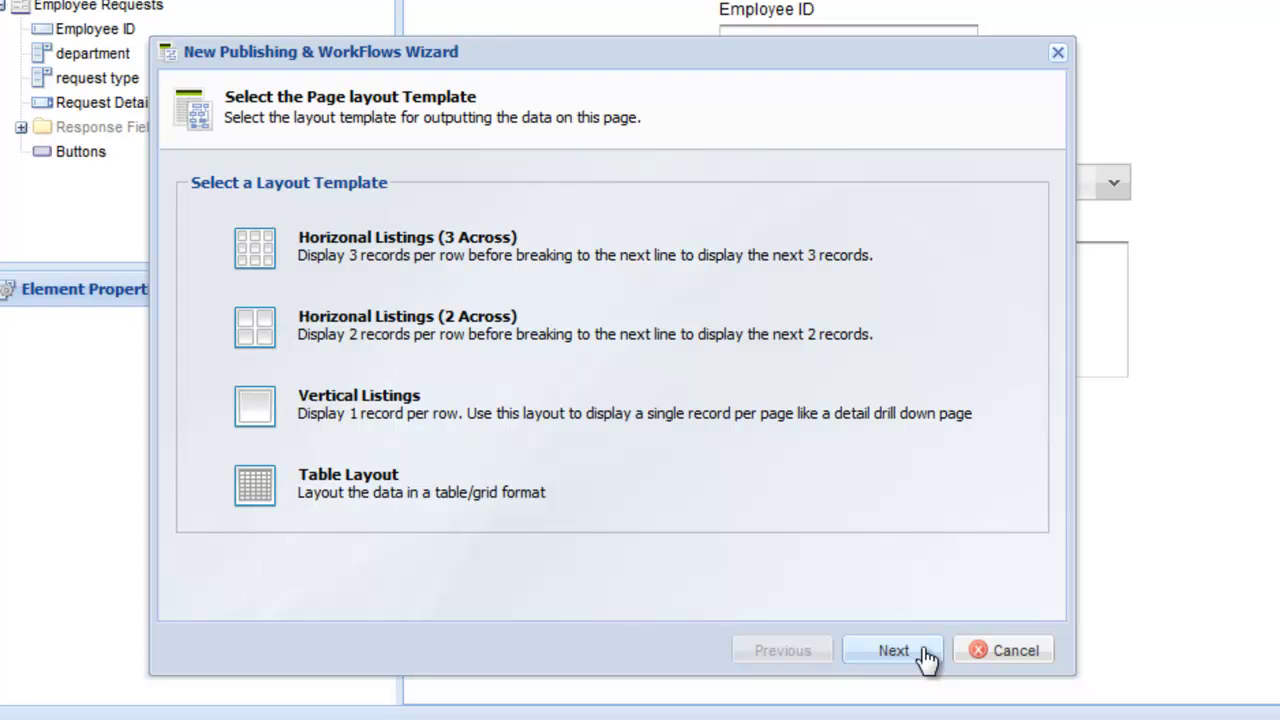
{"action": "left_click", "coordinate": [615, 510]}
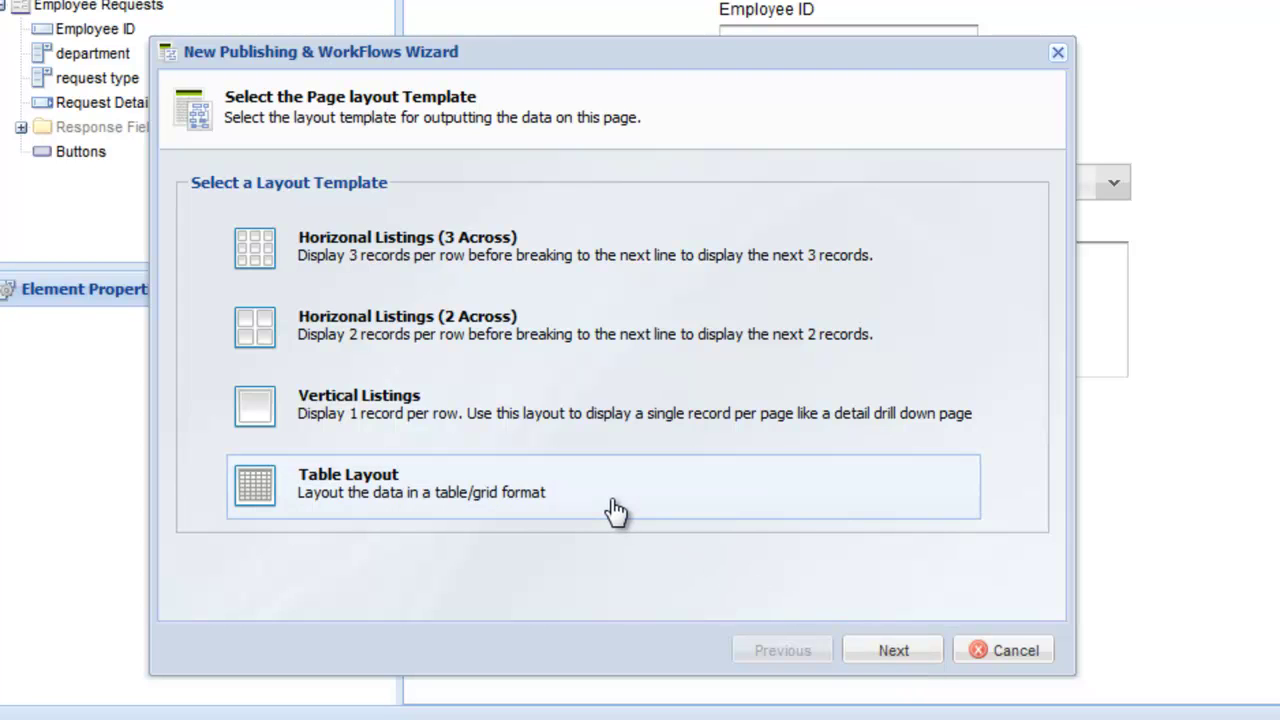
{"action": "left_click", "coordinate": [903, 660]}
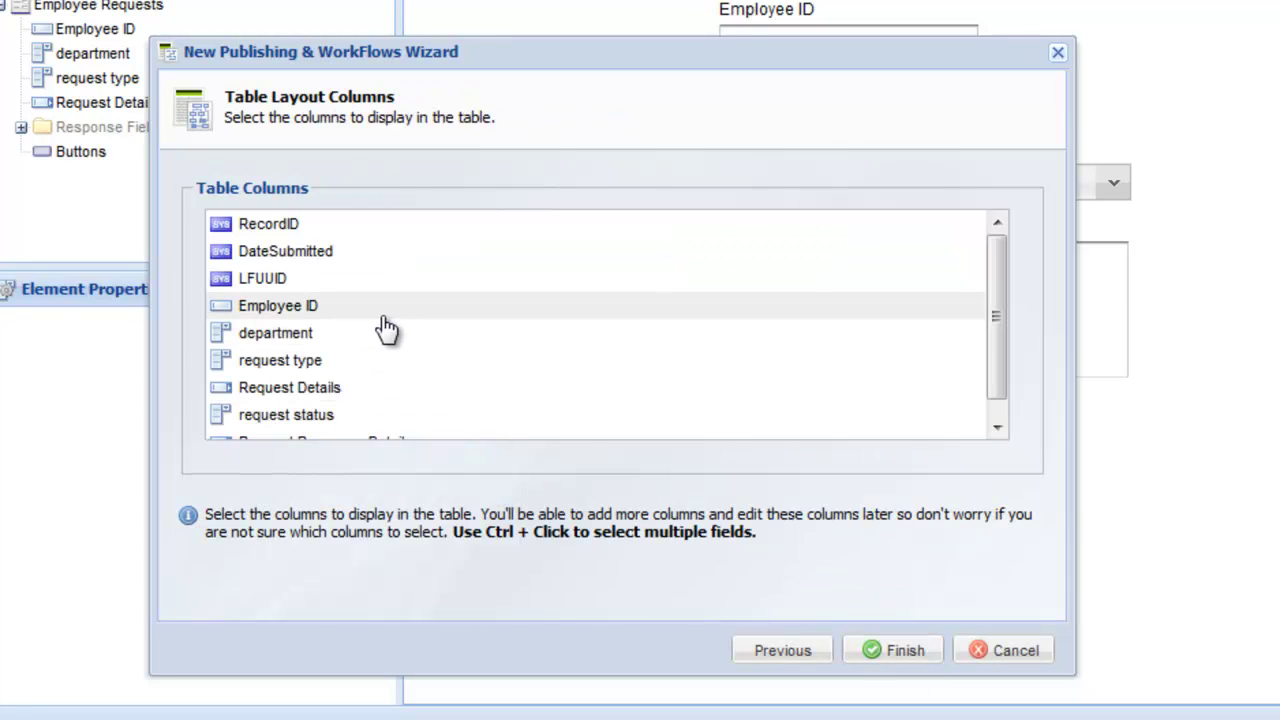
- Show Employee ID, department, request type, details, status and response columns, then finish
{"action": "left_click", "coordinate": [380, 312]}
{"action": "left_click", "coordinate": [382, 332], "text": "ctrl"}
{"action": "left_click", "coordinate": [395, 363], "text": "ctrl"}
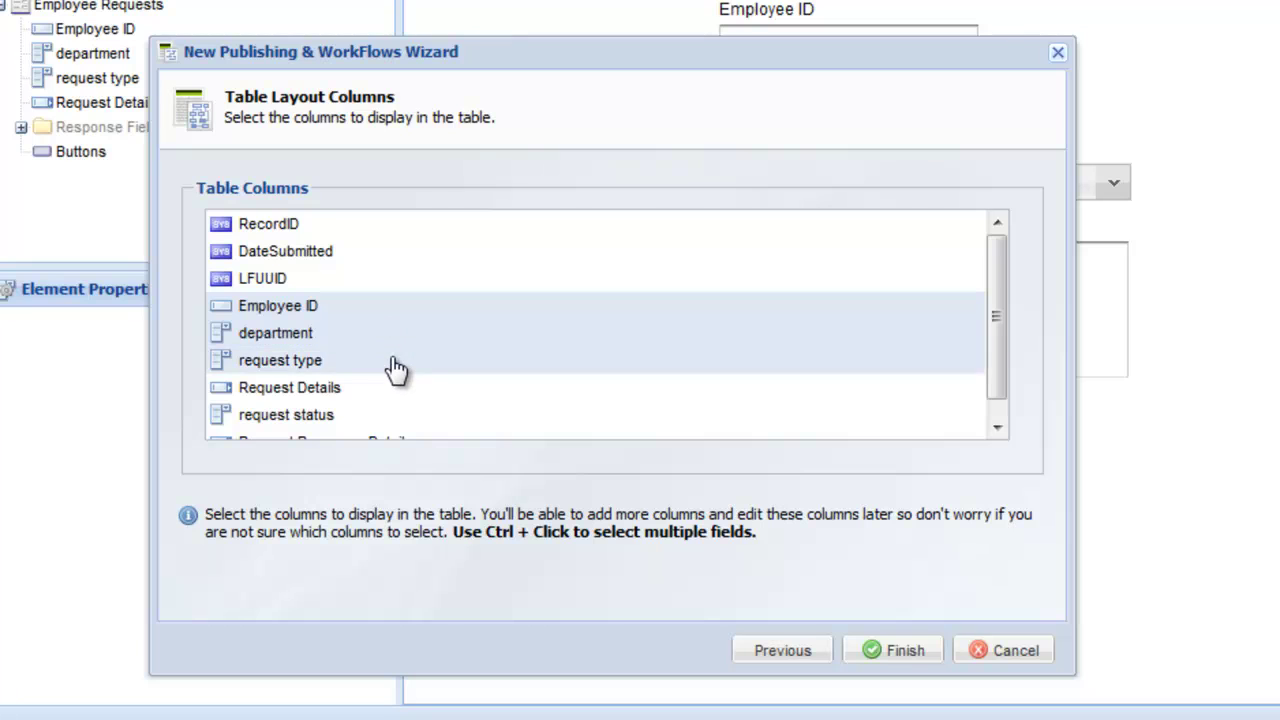
{"action": "left_click", "coordinate": [393, 388], "text": "ctrl"}
{"action": "left_click", "coordinate": [391, 416], "text": "ctrl"}
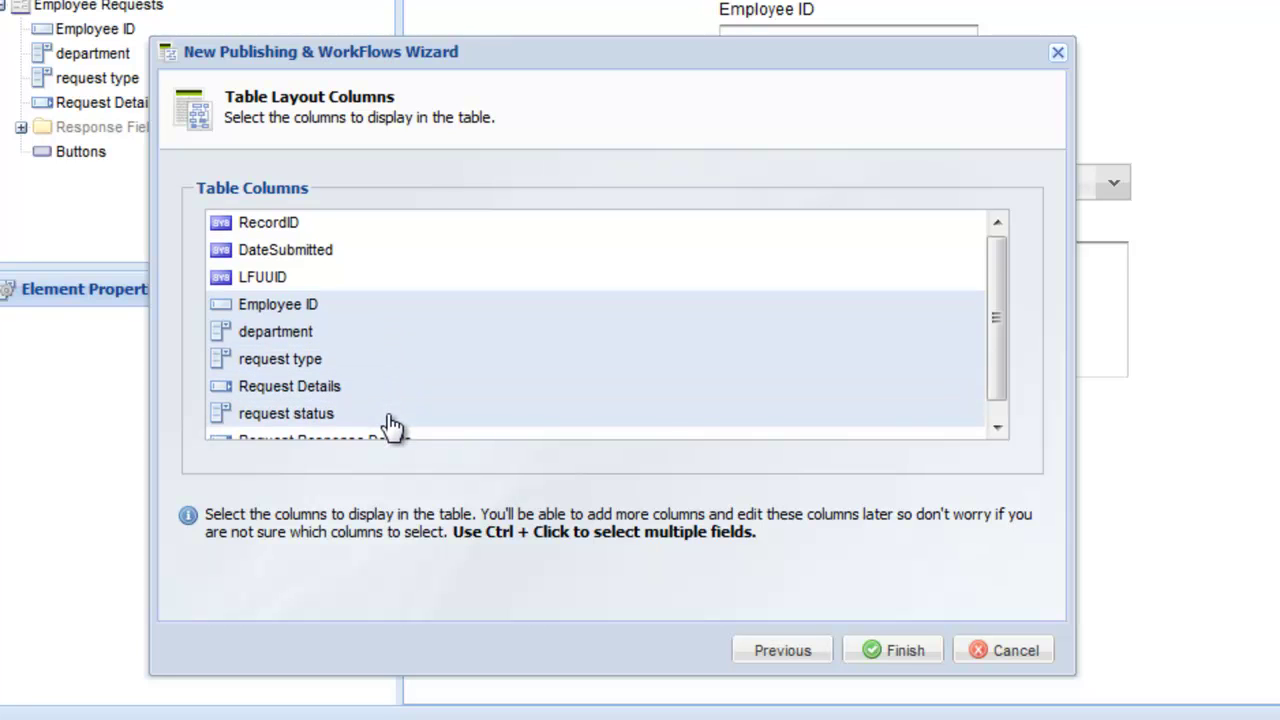
{"action": "left_click", "coordinate": [388, 430], "text": "ctrl"}
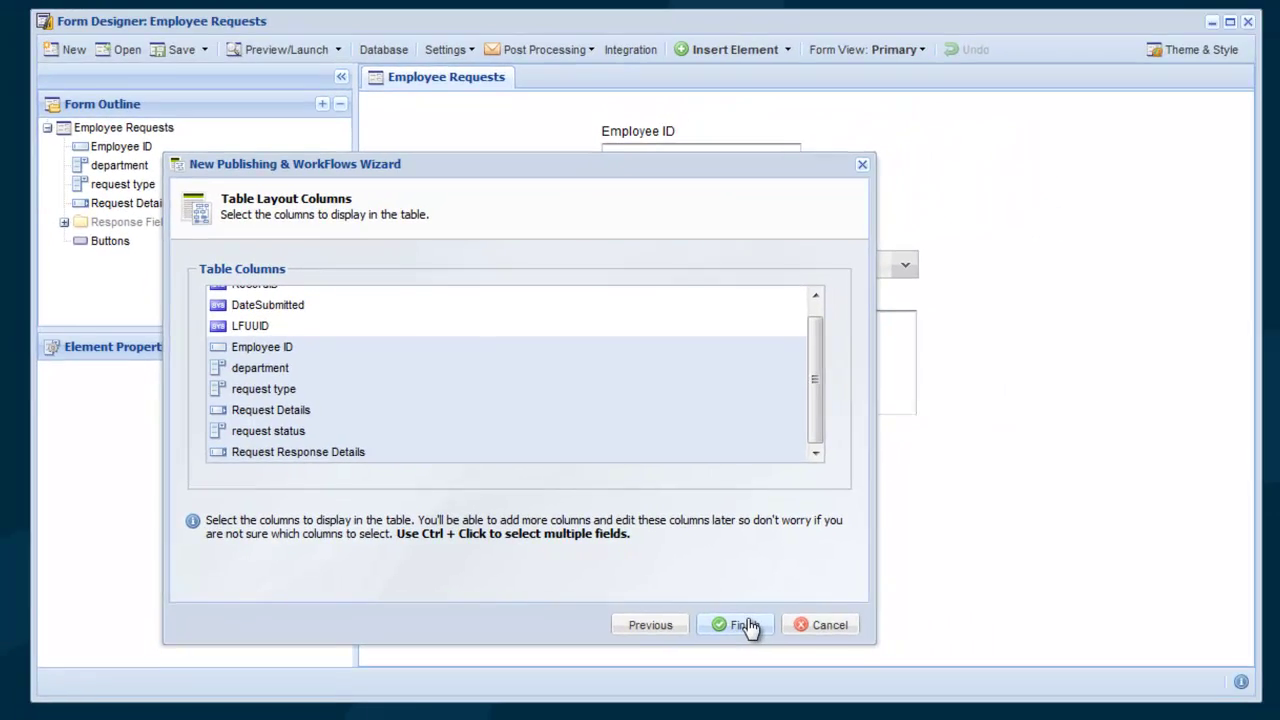
{"action": "left_click", "coordinate": [798, 633]}
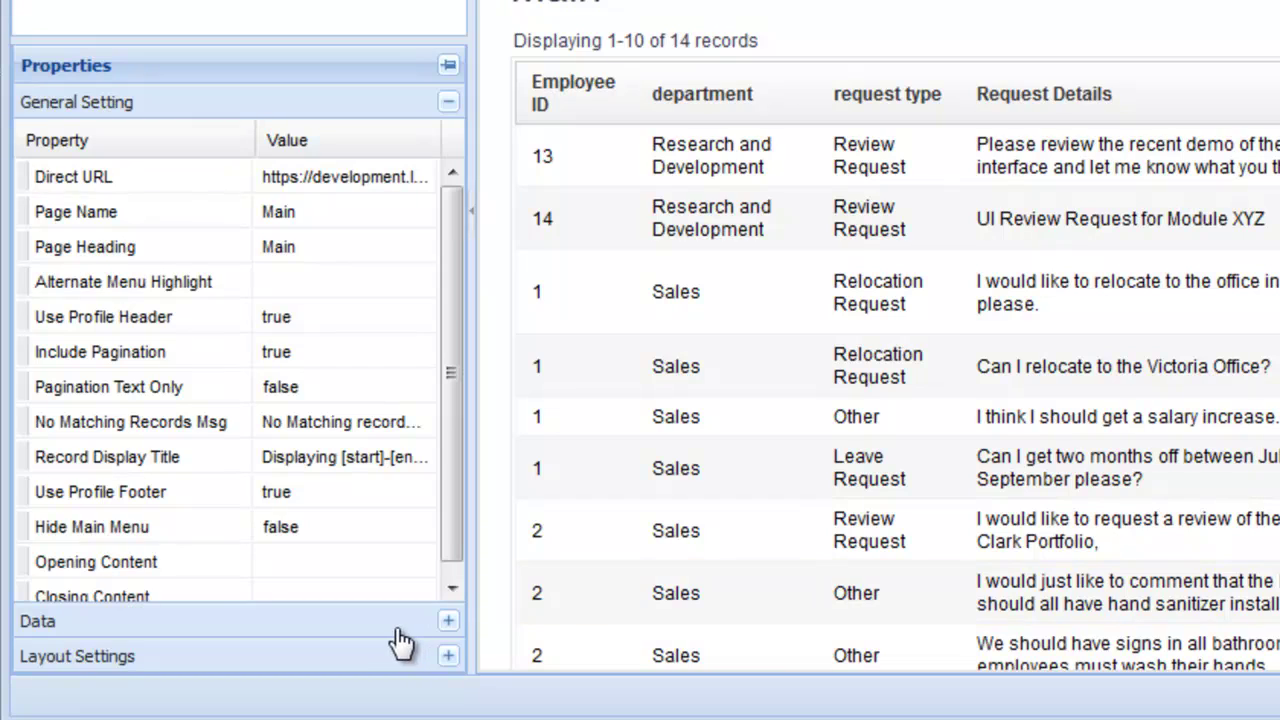
- Expand the Main page's Data and Layout Settings sections in Properties
{"action": "left_click", "coordinate": [279, 650]}
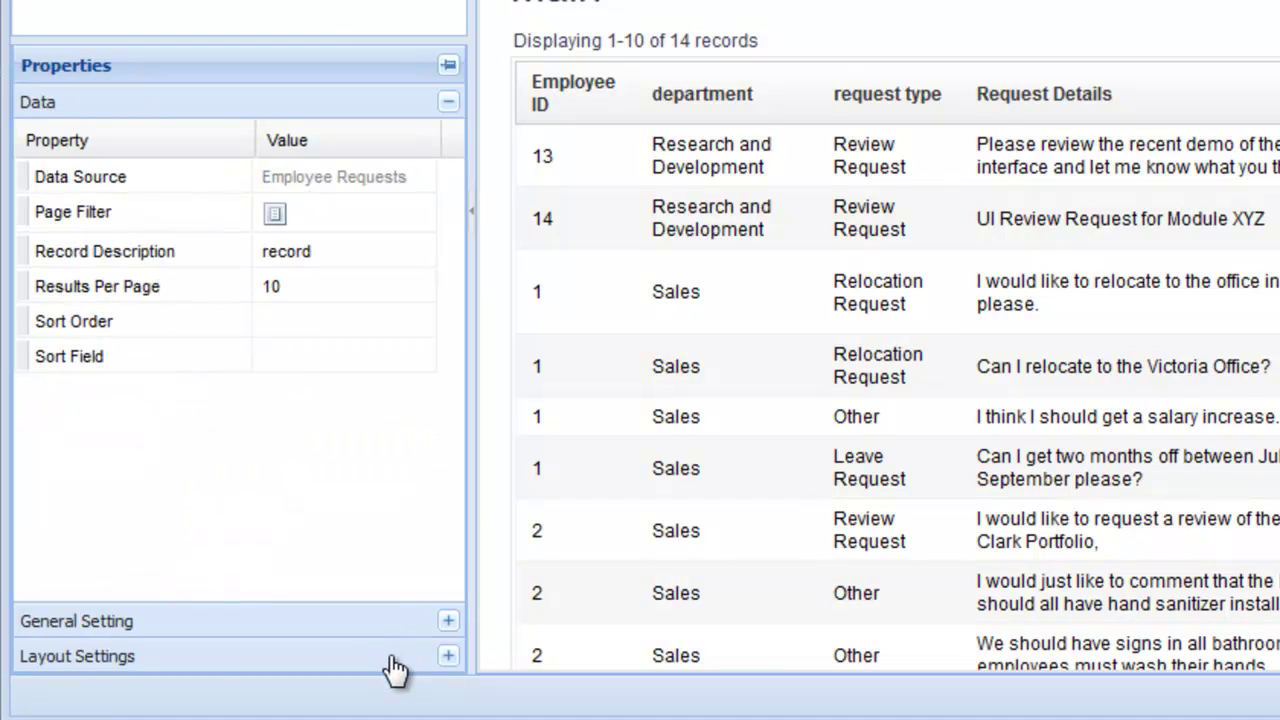
{"action": "left_click", "coordinate": [396, 660]}
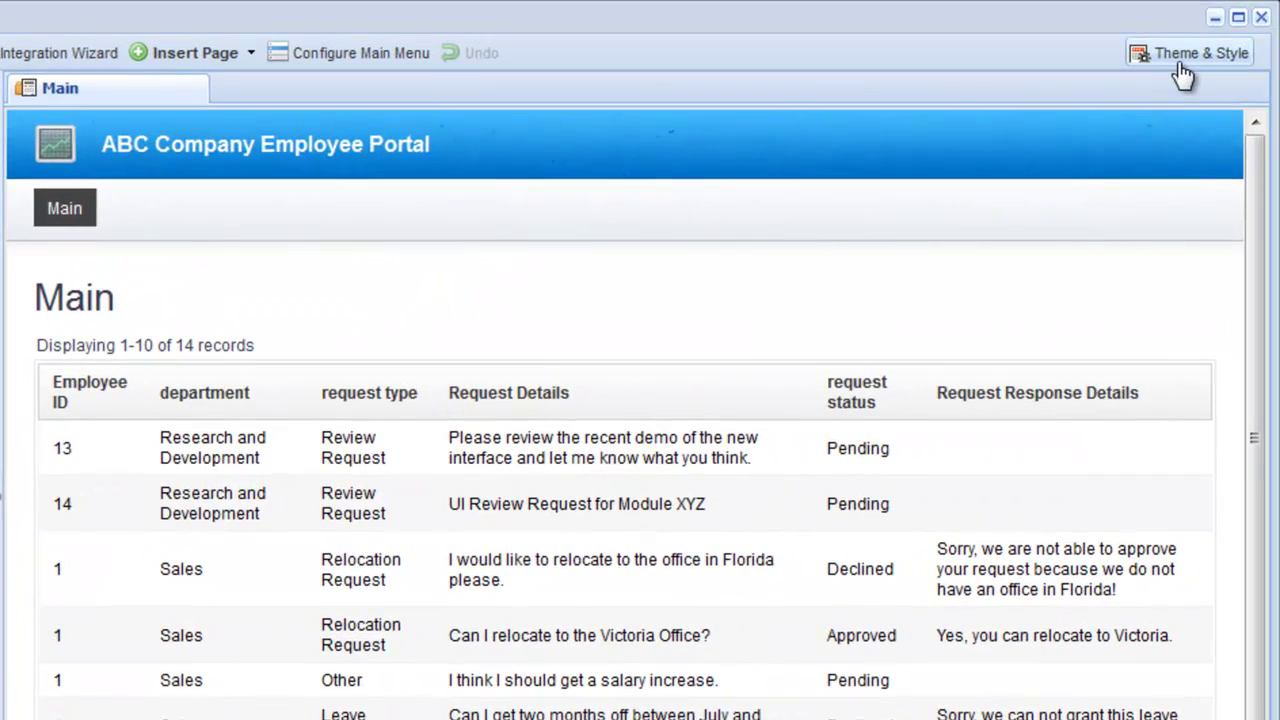
{"action": "left_click", "coordinate": [1183, 57]}
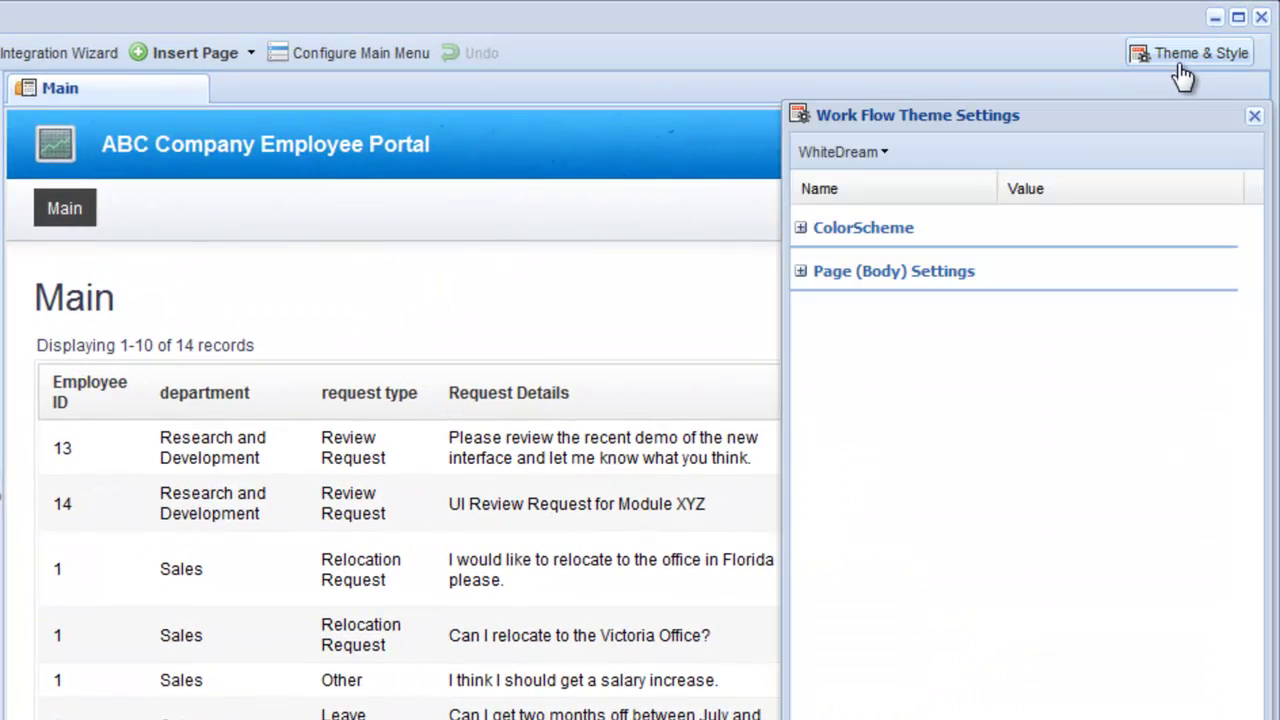
{"action": "left_click", "coordinate": [885, 157]}
{"action": "left_click", "coordinate": [890, 222]}
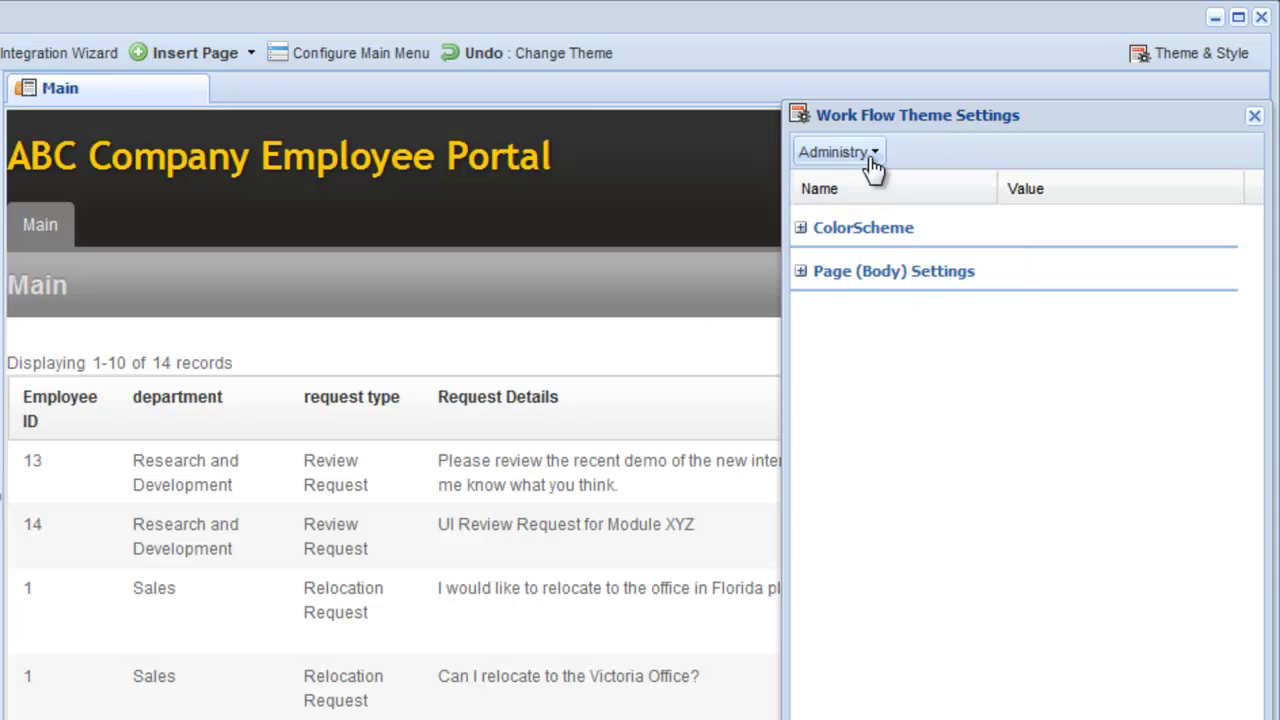
{"action": "left_click", "coordinate": [872, 157]}
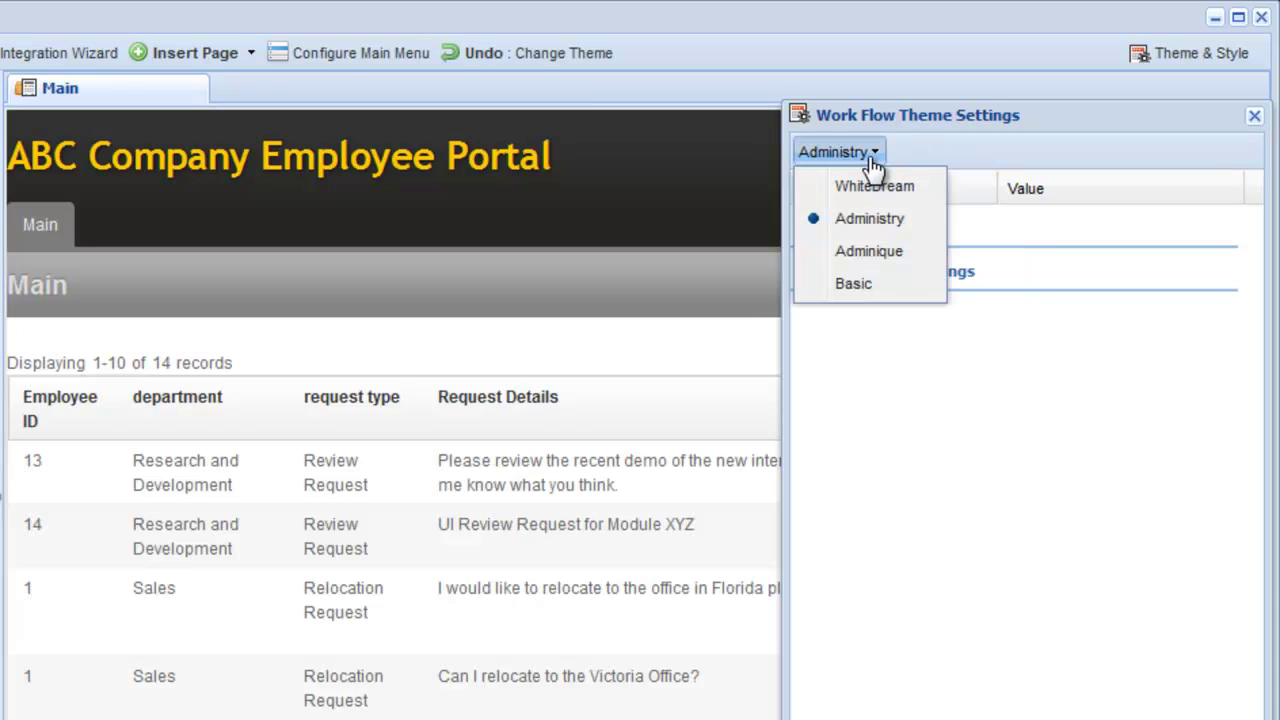
{"action": "left_click", "coordinate": [872, 252]}
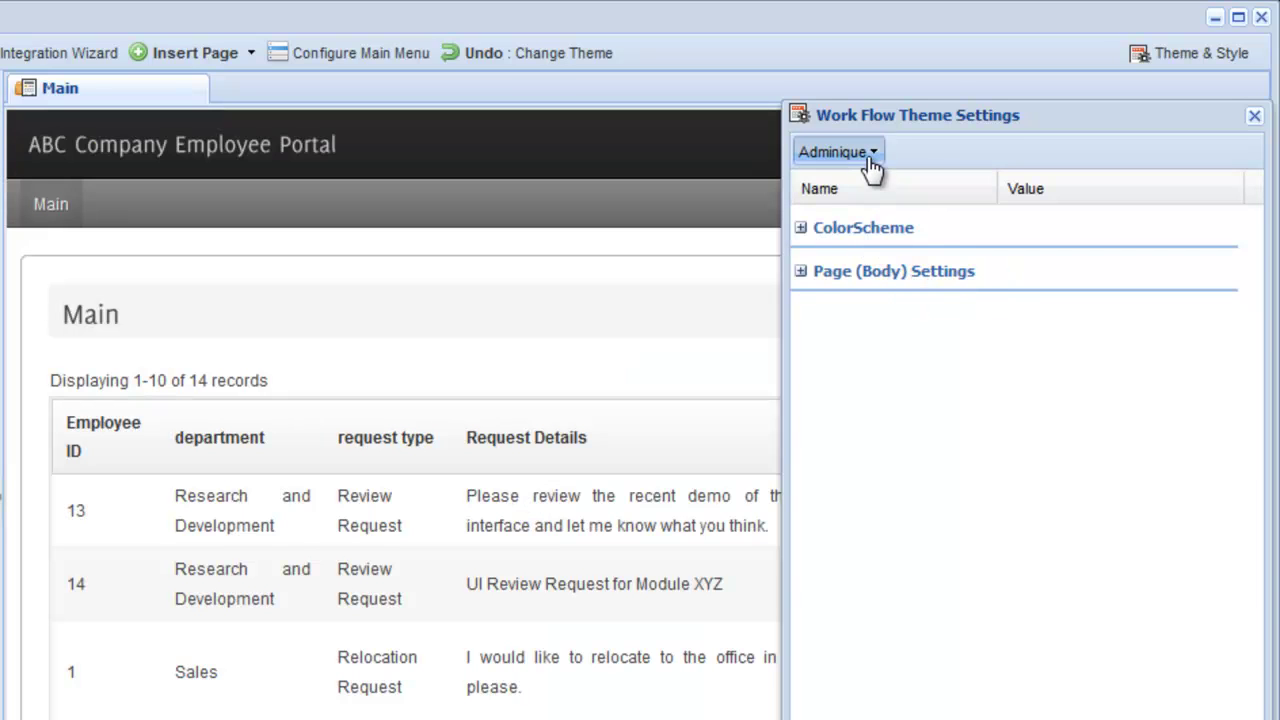
{"action": "left_click", "coordinate": [868, 157]}
{"action": "left_click", "coordinate": [875, 186]}
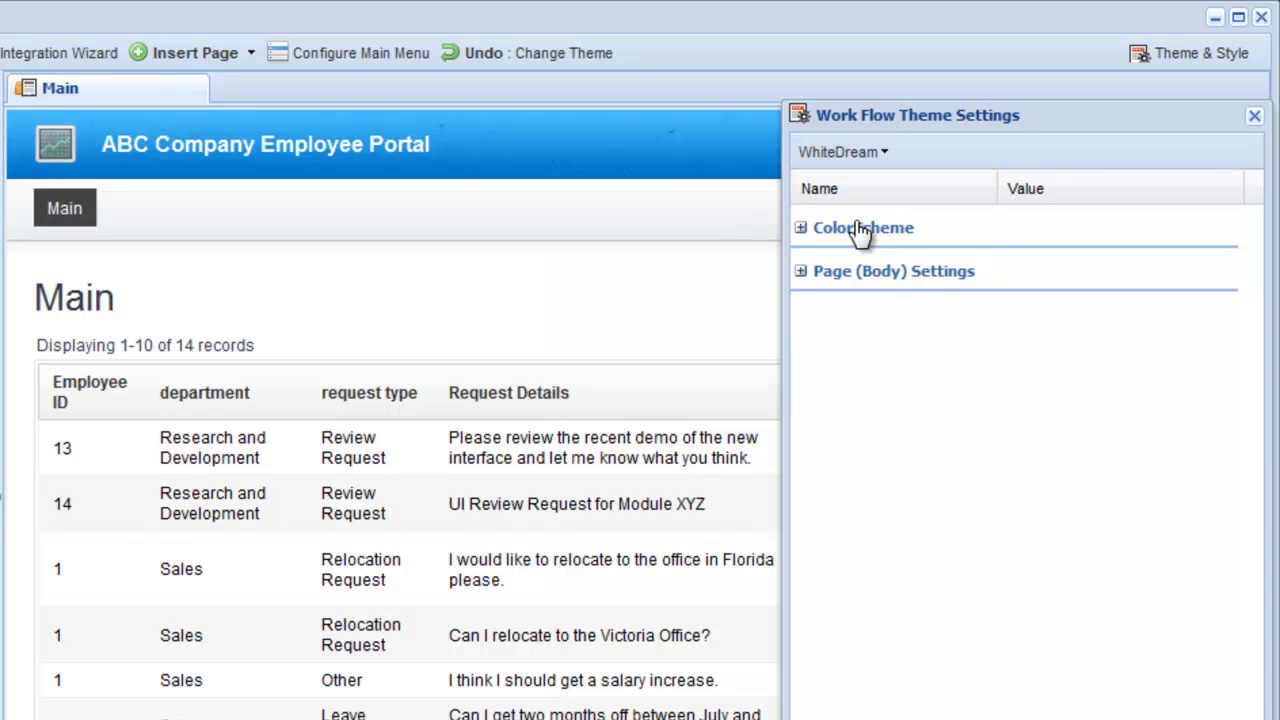
{"action": "left_click", "coordinate": [858, 229]}
{"action": "left_click", "coordinate": [1057, 268]}
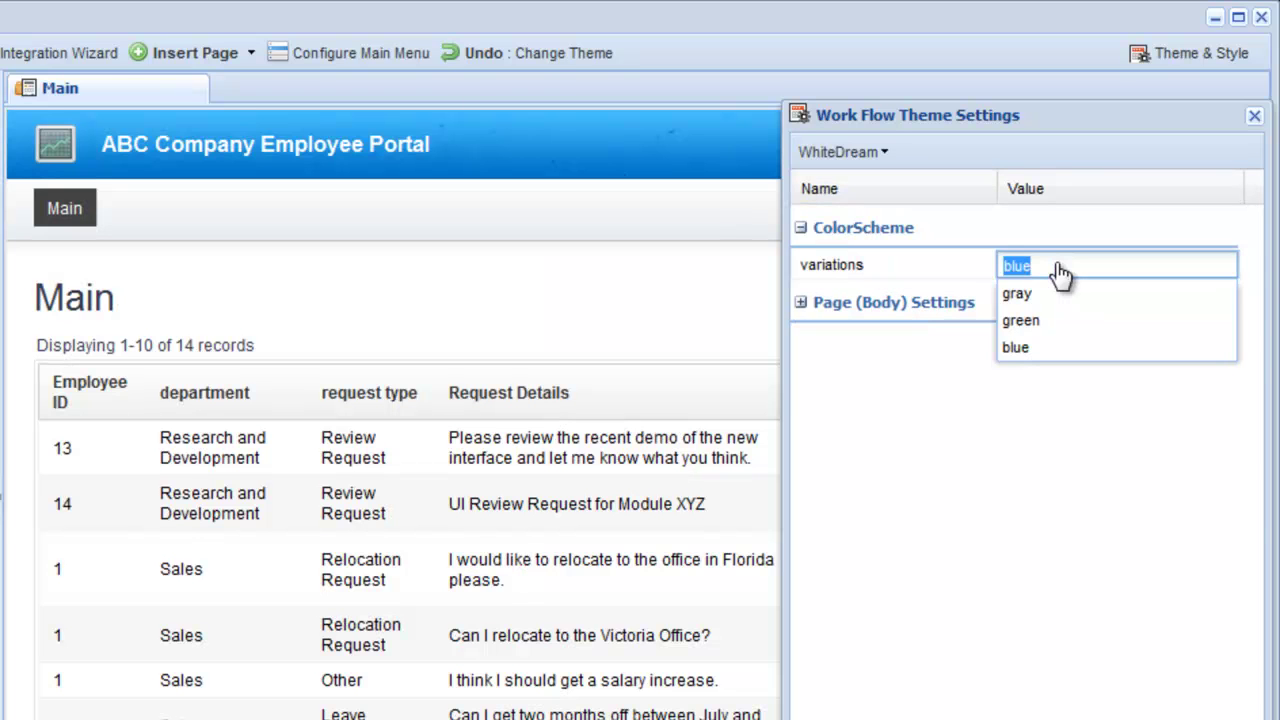
{"action": "left_click", "coordinate": [1063, 322]}
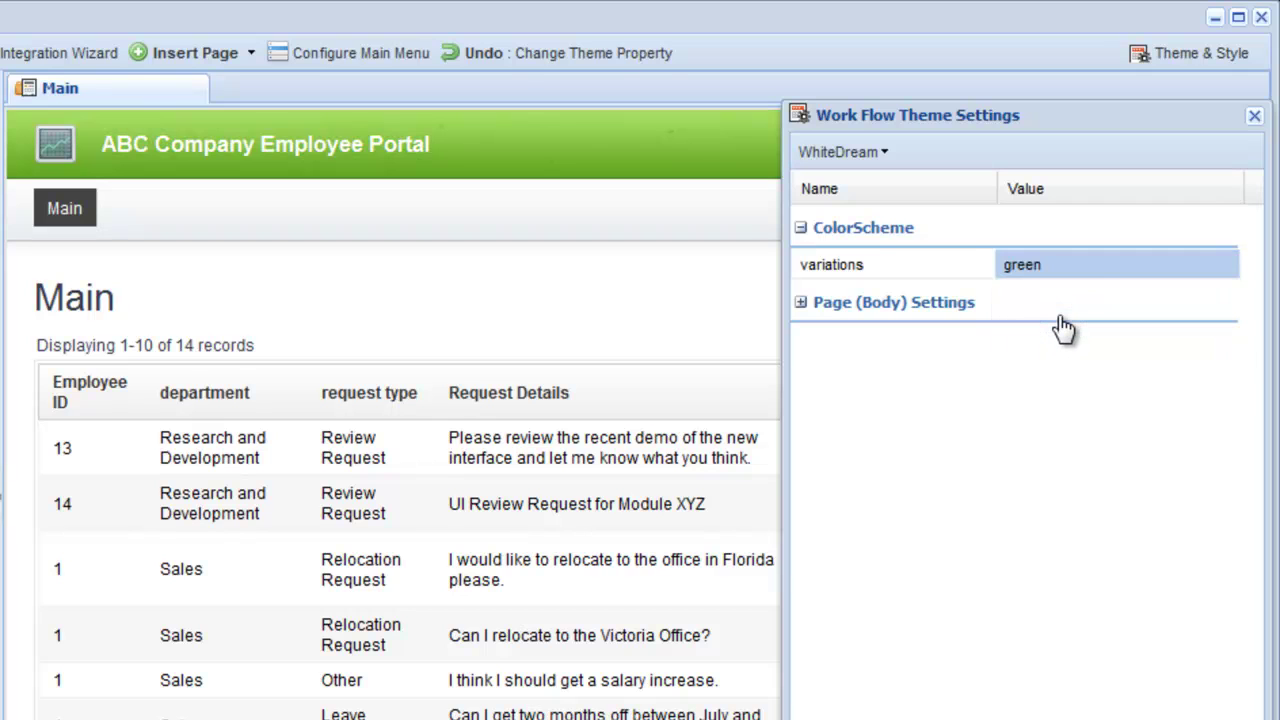
{"action": "left_click", "coordinate": [1083, 266]}
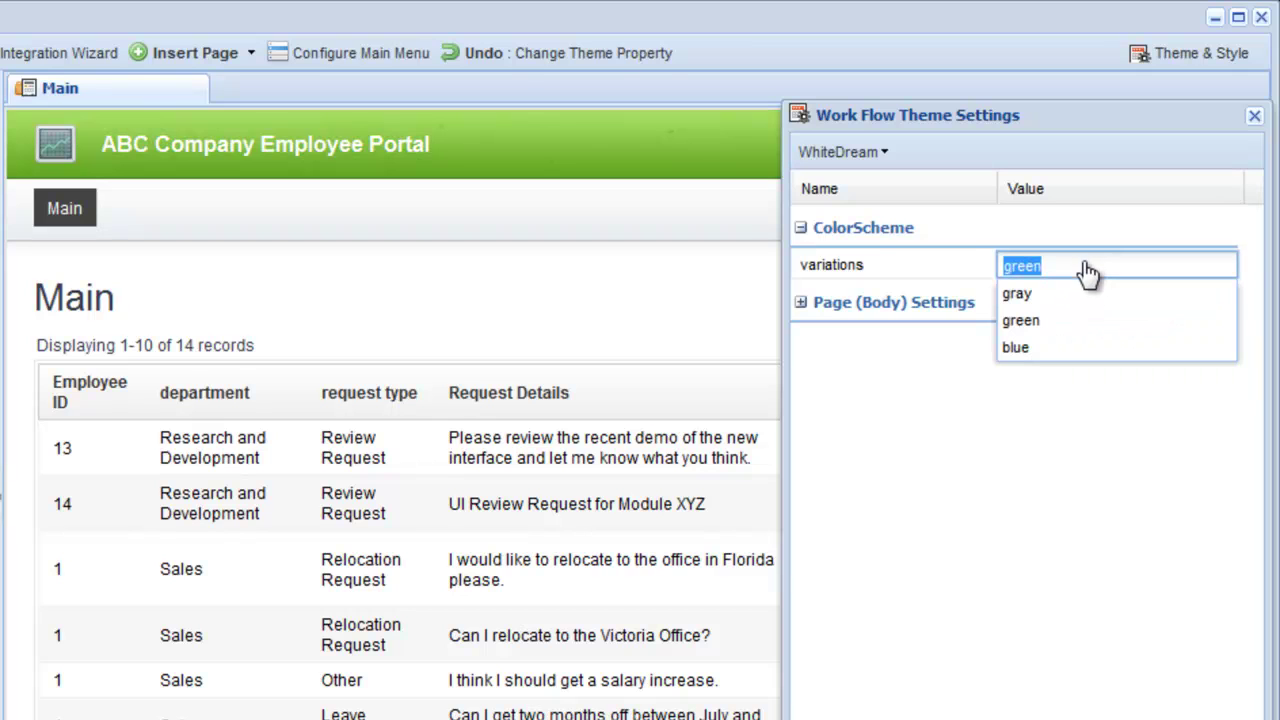
{"action": "left_click", "coordinate": [1087, 347]}
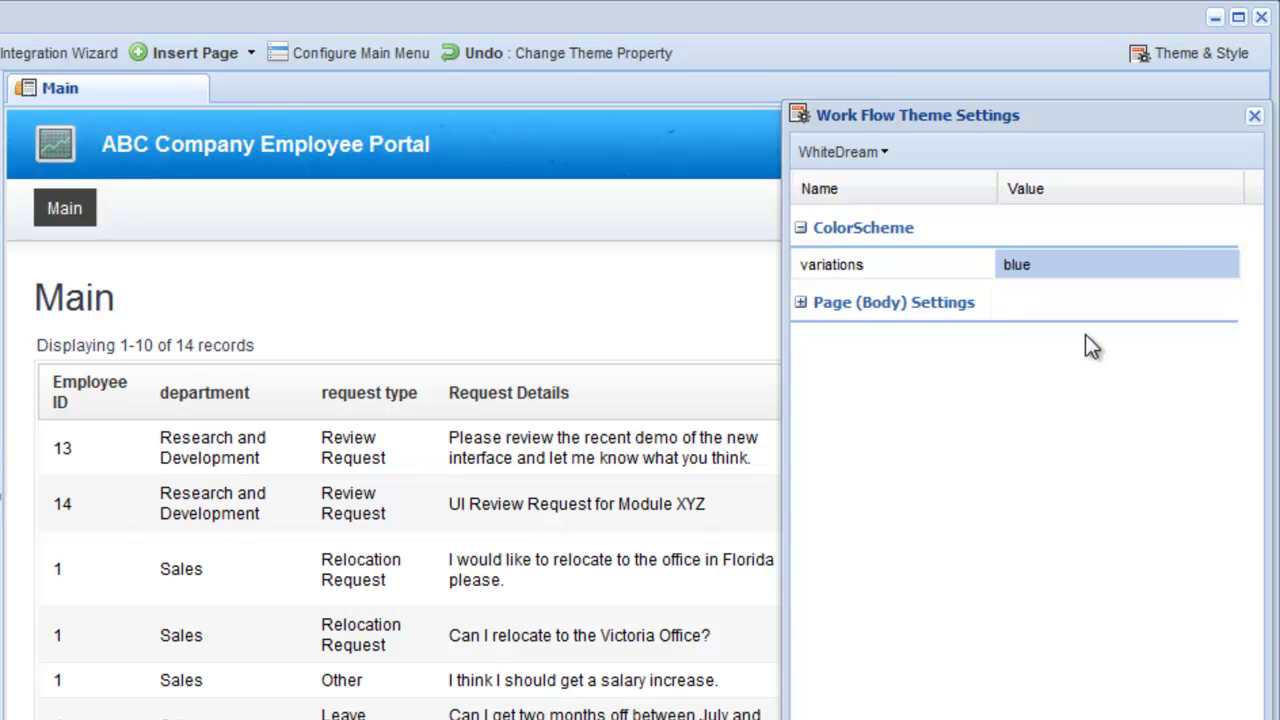
{"action": "left_click", "coordinate": [1254, 115]}
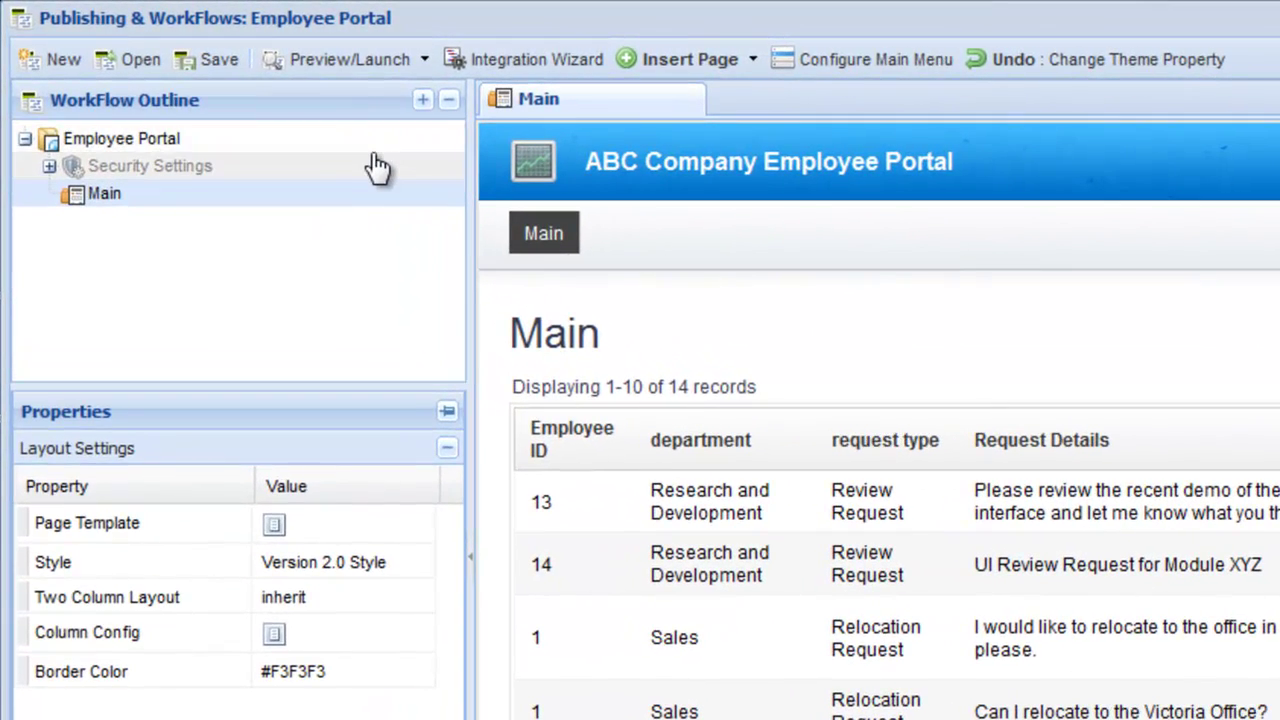
- Set Enable Authentication to true in the portal's Security Settings
{"action": "left_click", "coordinate": [377, 167]}
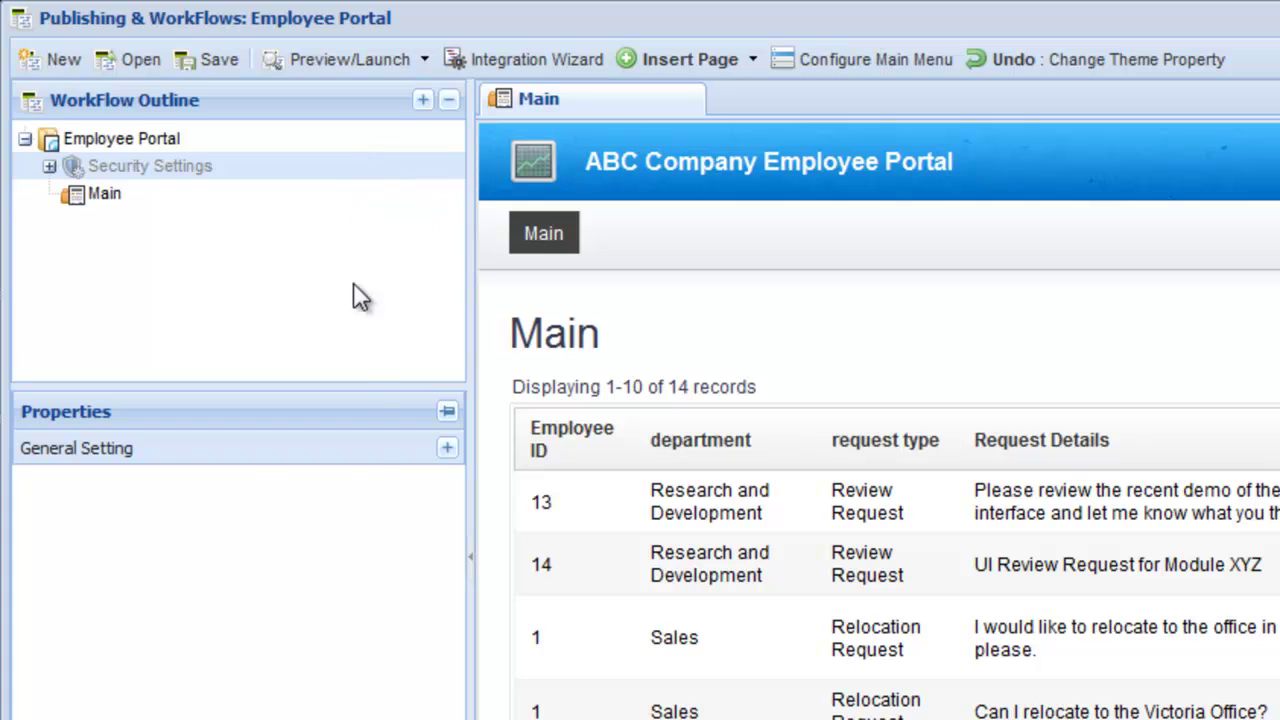
{"action": "left_click", "coordinate": [365, 455]}
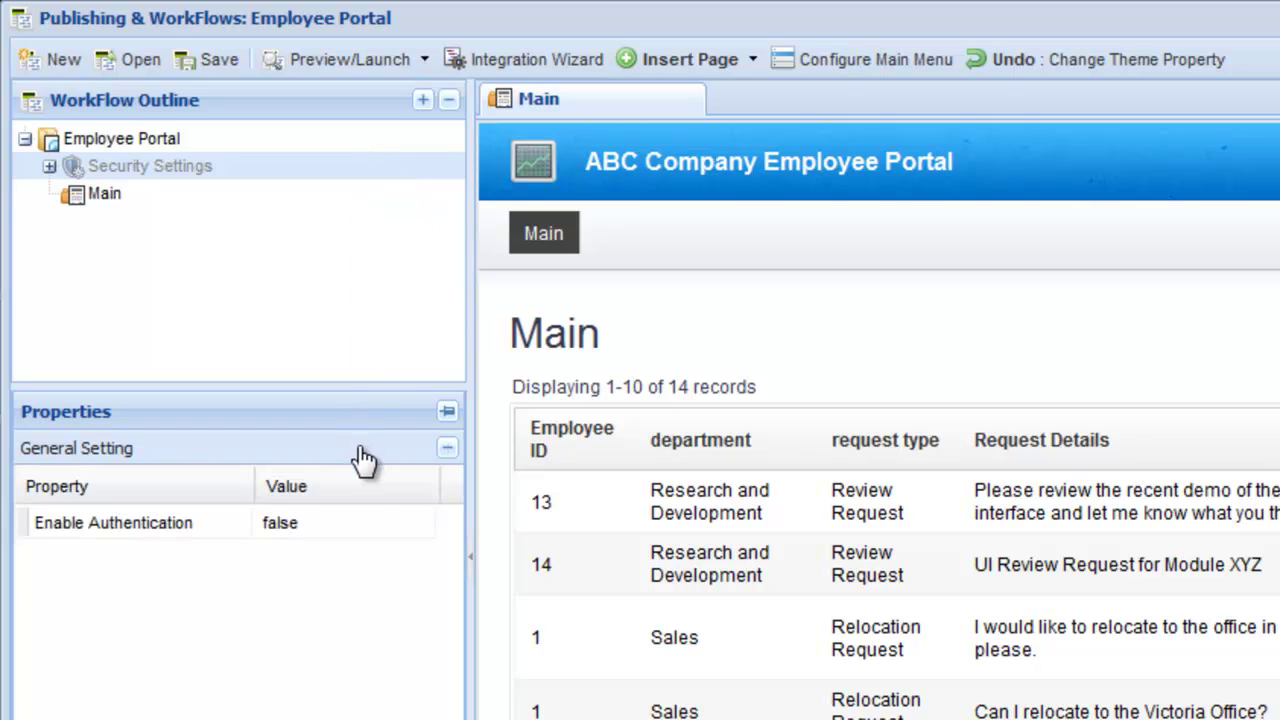
{"action": "left_click", "coordinate": [365, 528]}
{"action": "left_click", "coordinate": [365, 530]}
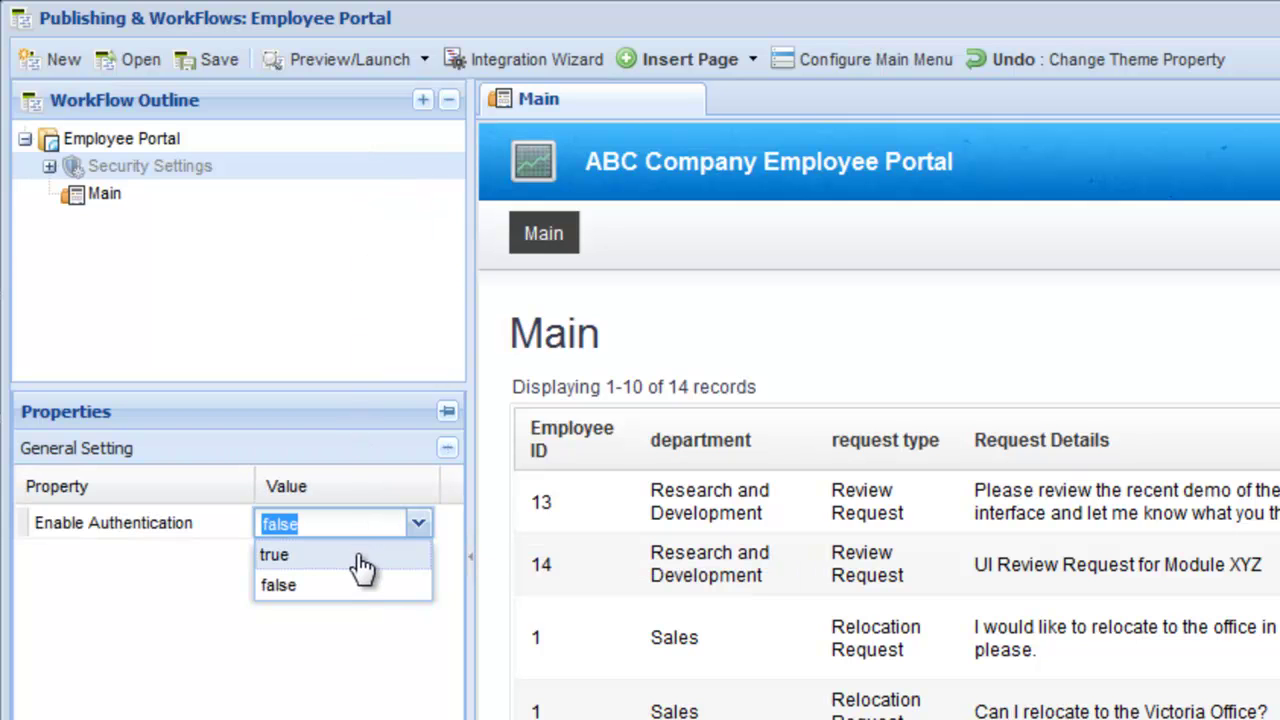
{"action": "left_click", "coordinate": [360, 555]}
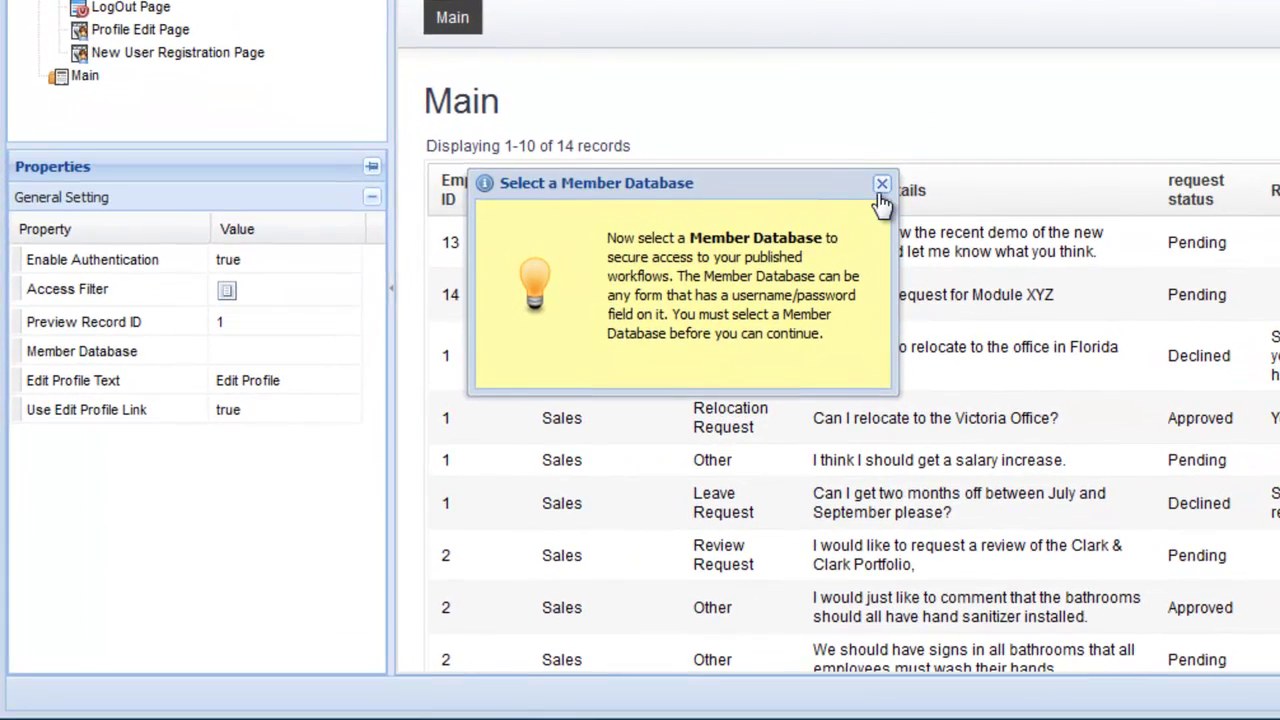
{"action": "left_click", "coordinate": [882, 185]}
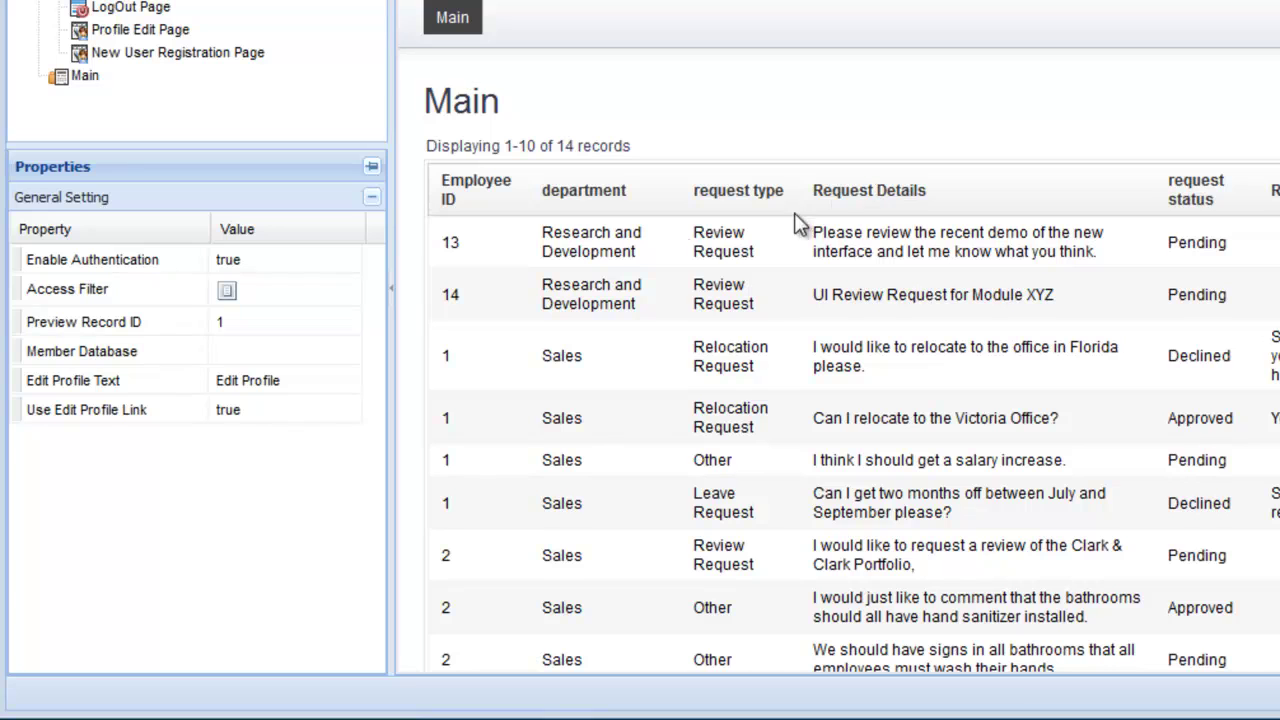
- Set the Member Database to the WorkFlow Demo Employees form
{"action": "left_click", "coordinate": [344, 353]}
{"action": "left_click", "coordinate": [346, 354]}
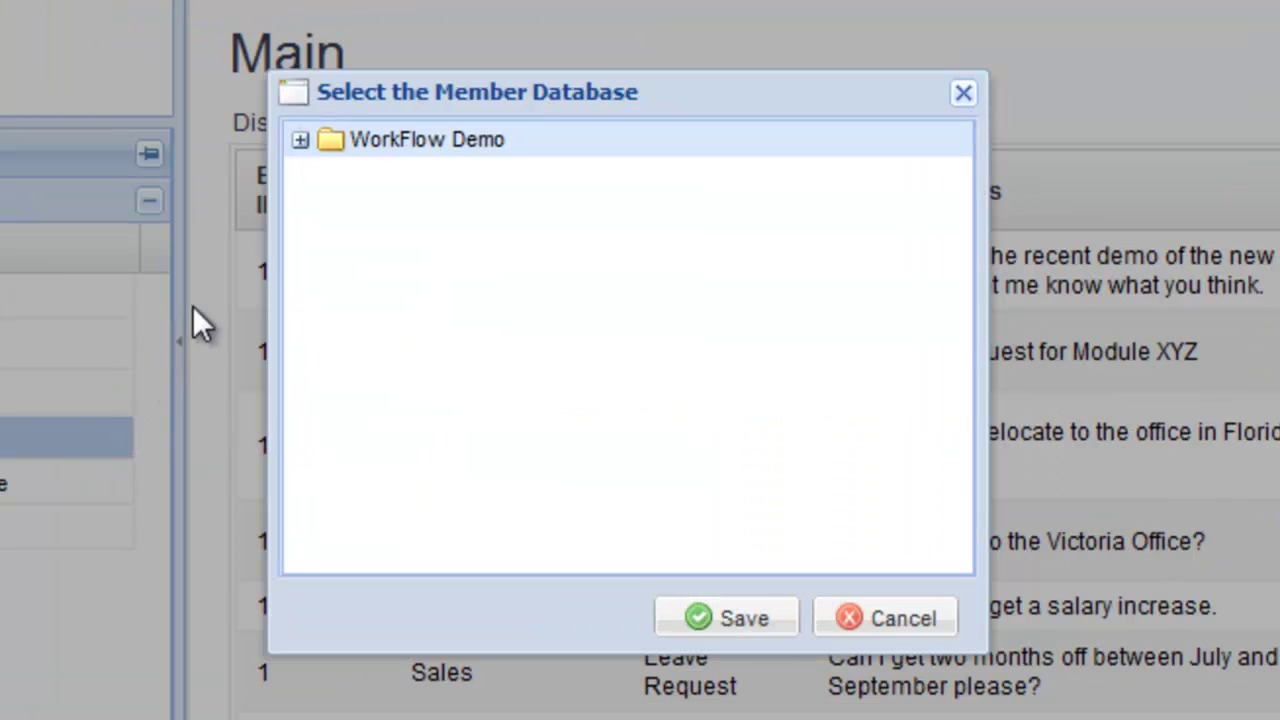
{"action": "left_click", "coordinate": [300, 141]}
{"action": "left_click", "coordinate": [362, 180]}
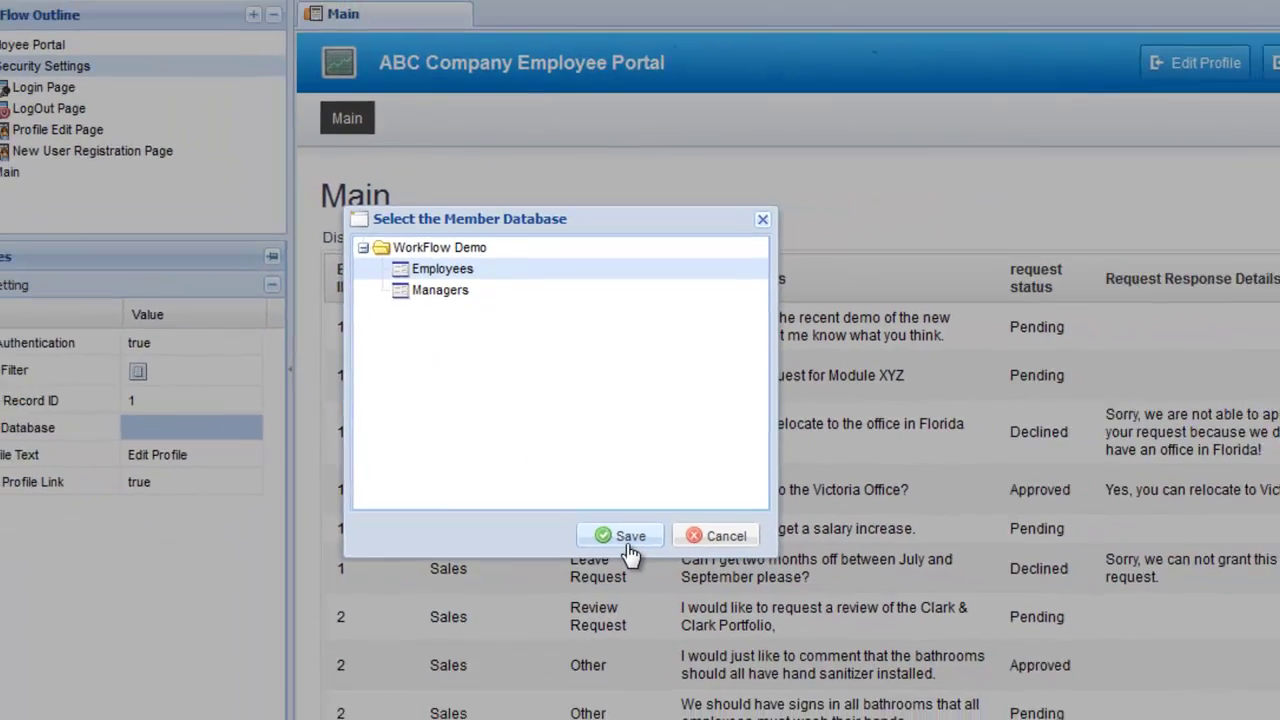
{"action": "left_click", "coordinate": [688, 591]}
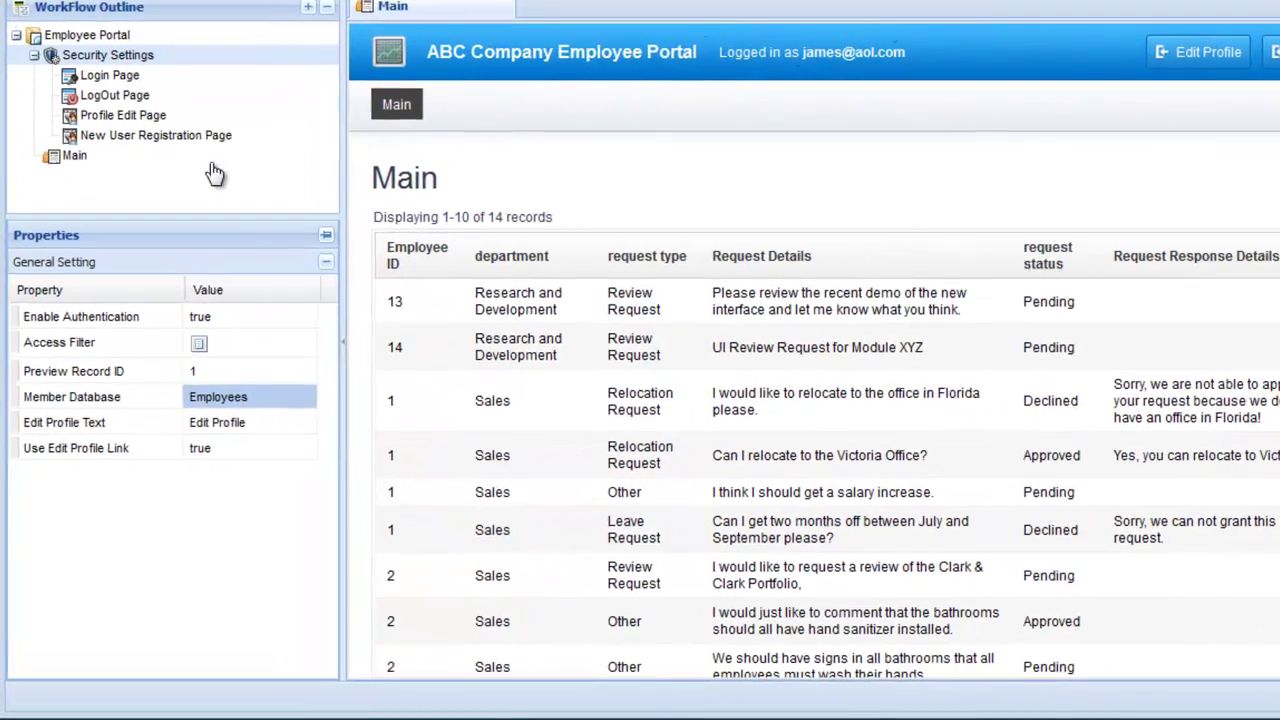
- Preview the Login, LogOut and New User Registration pages, then show Main's Data settings
{"action": "left_click", "coordinate": [112, 131]}
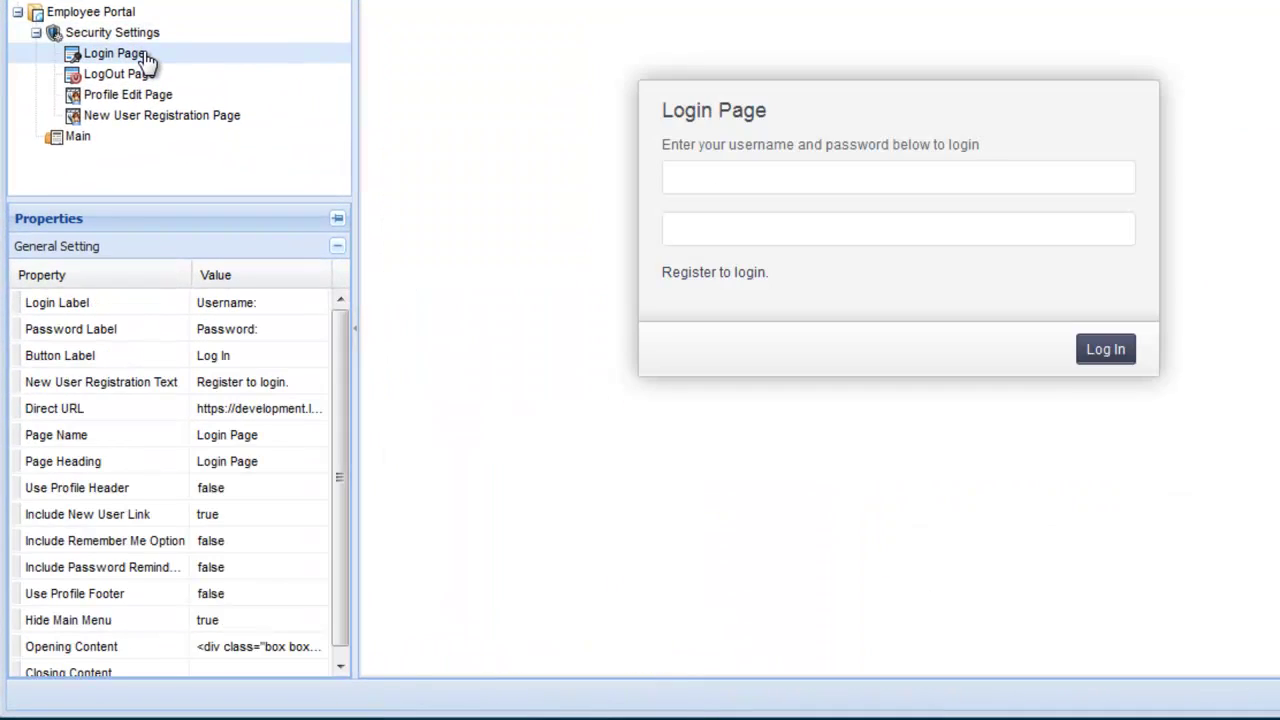
{"action": "left_click", "coordinate": [145, 75]}
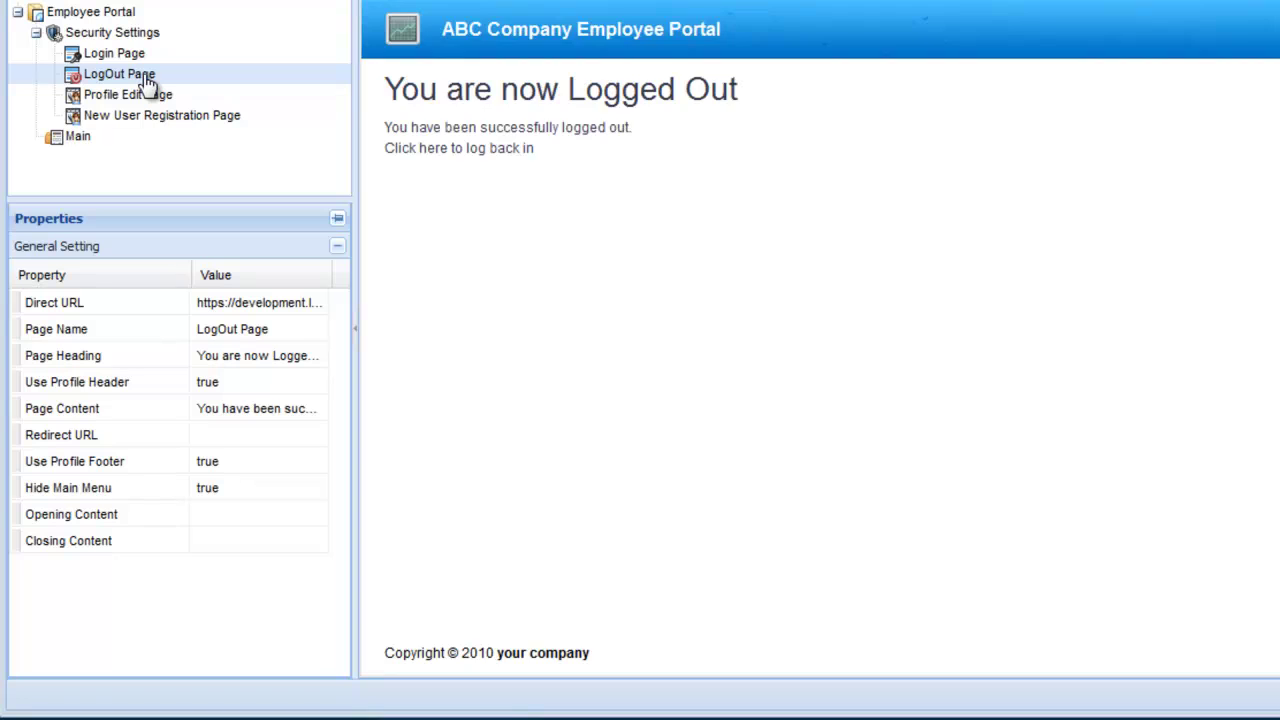
{"action": "left_click", "coordinate": [147, 117]}
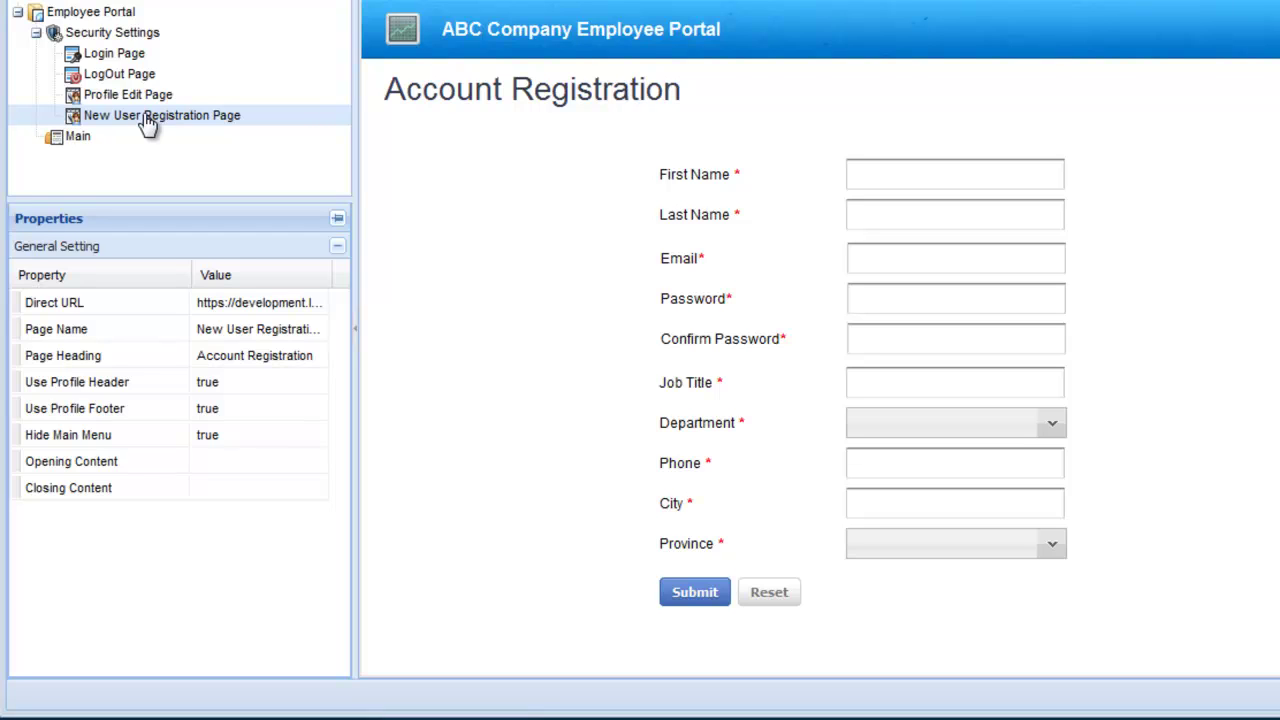
{"action": "left_click", "coordinate": [146, 137]}
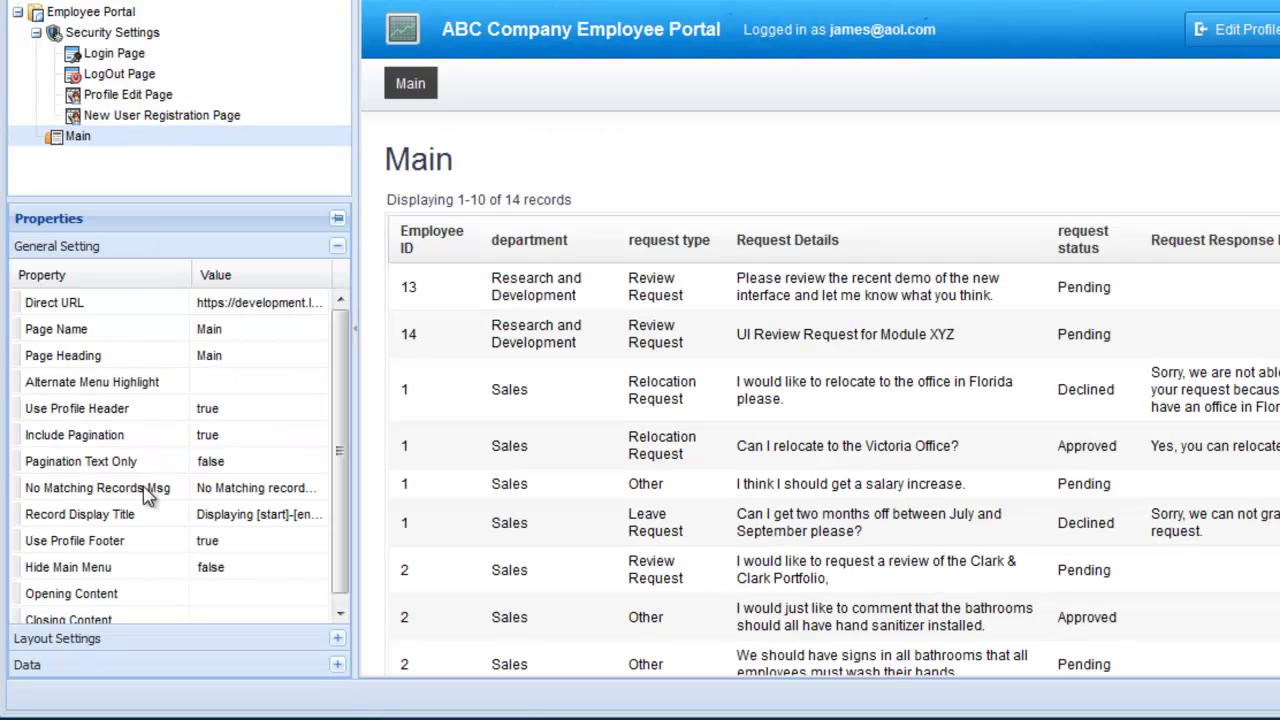
{"action": "left_click", "coordinate": [140, 667]}
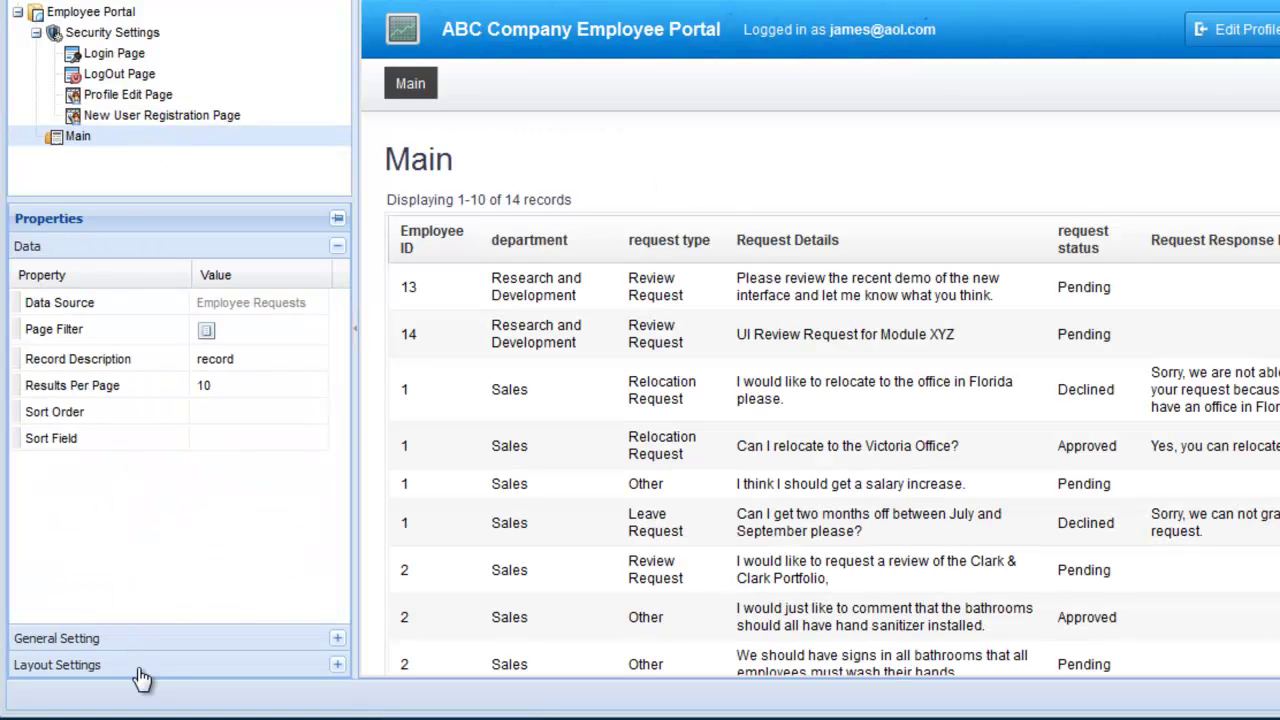
- Filter the Main page to Employee ID equals currentUser:RecordID and save
{"action": "left_click", "coordinate": [212, 336]}
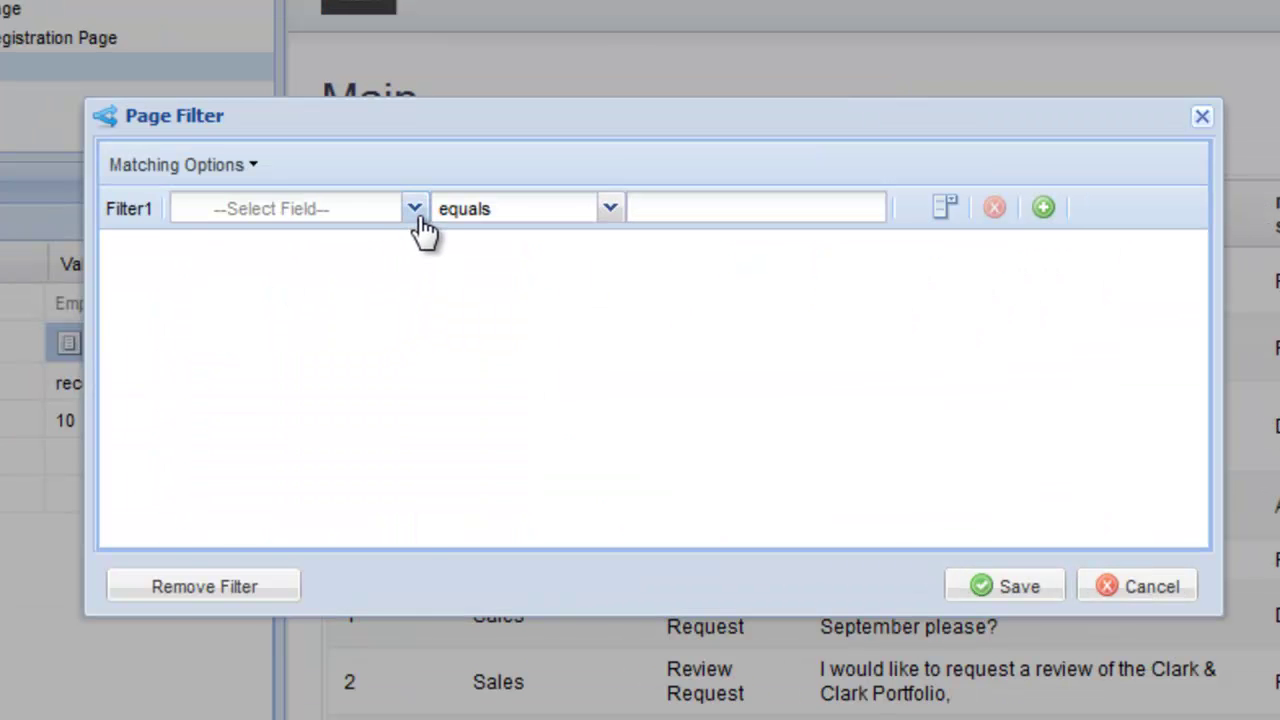
{"action": "left_click", "coordinate": [414, 209]}
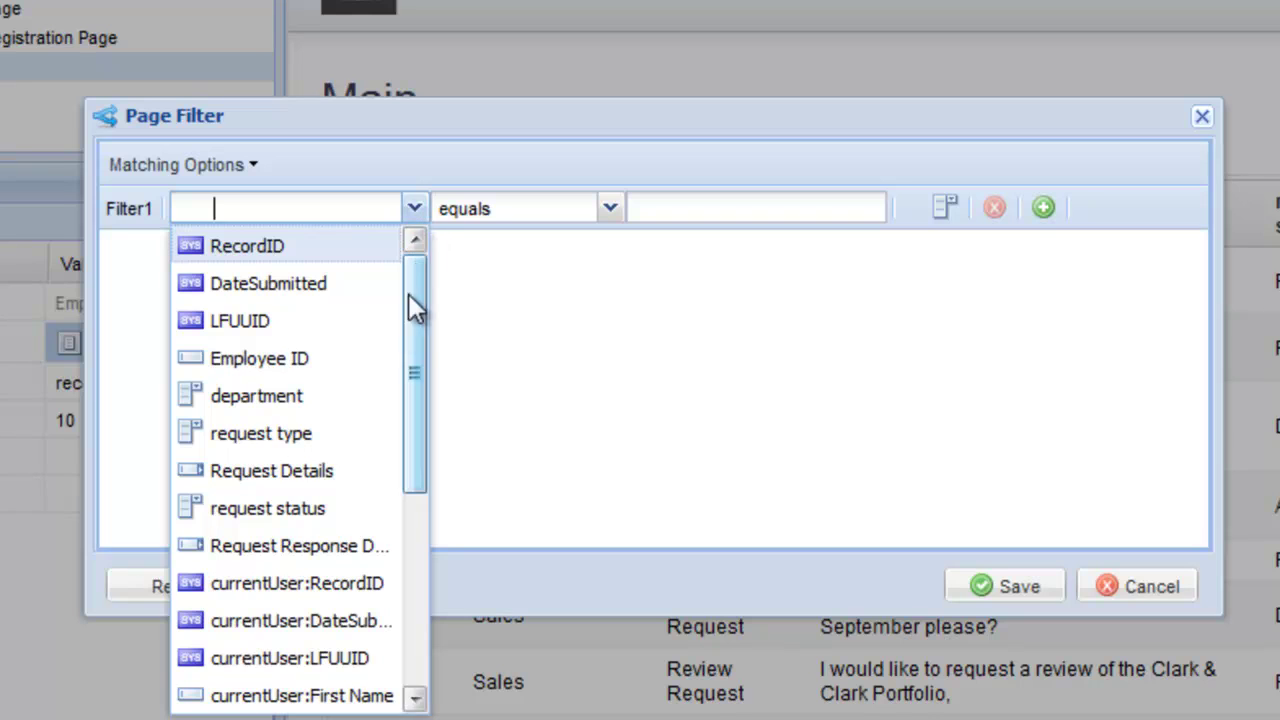
{"action": "left_click", "coordinate": [395, 360]}
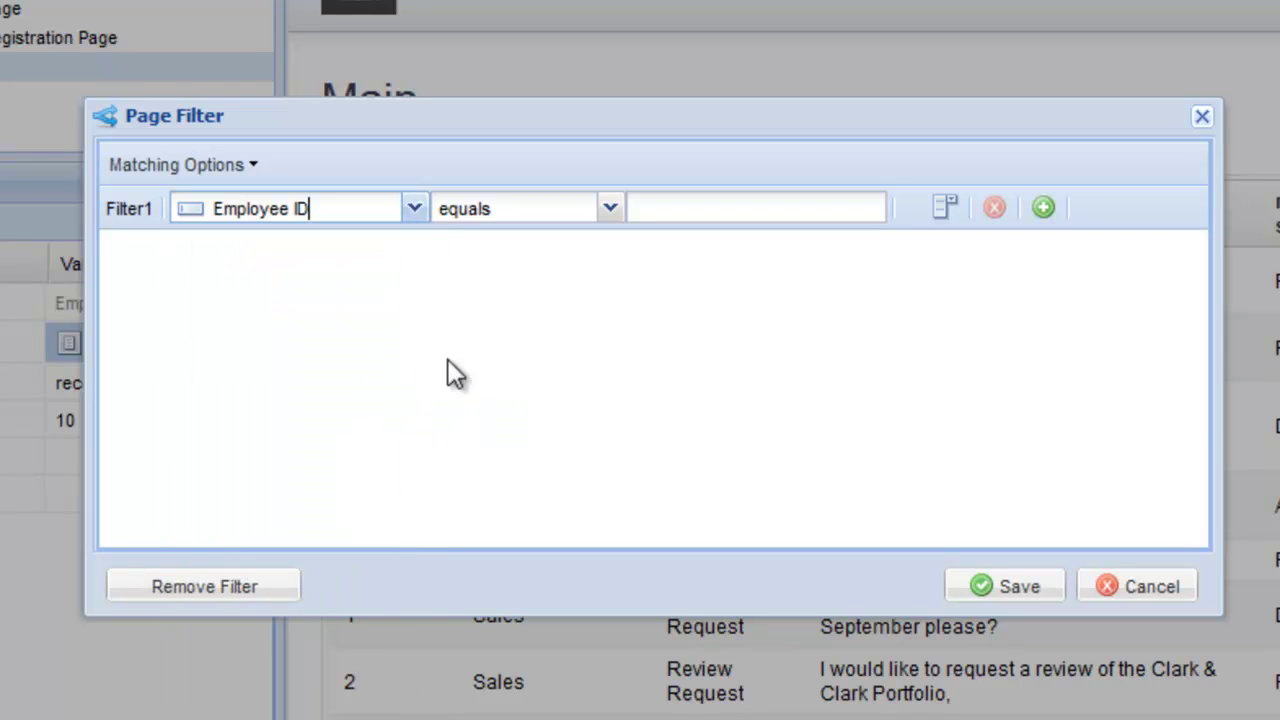
{"action": "left_click", "coordinate": [939, 219]}
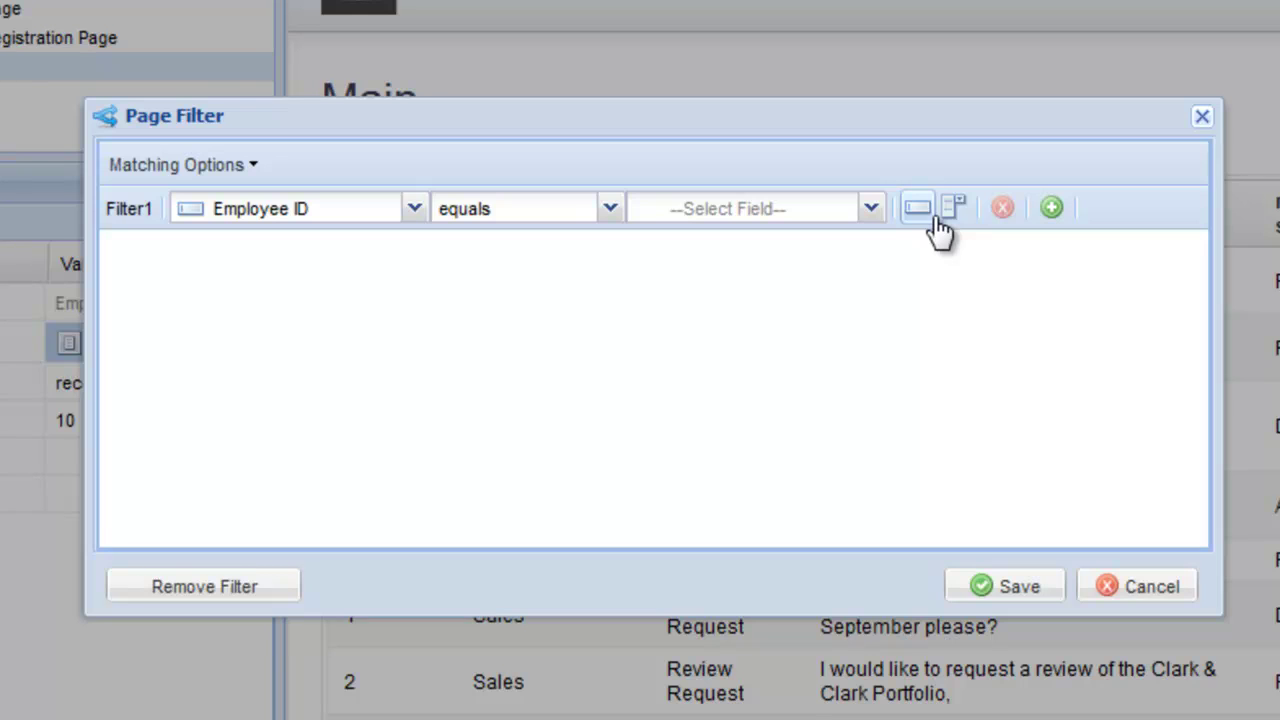
{"action": "left_click", "coordinate": [870, 210]}
{"action": "left_click", "coordinate": [829, 246]}
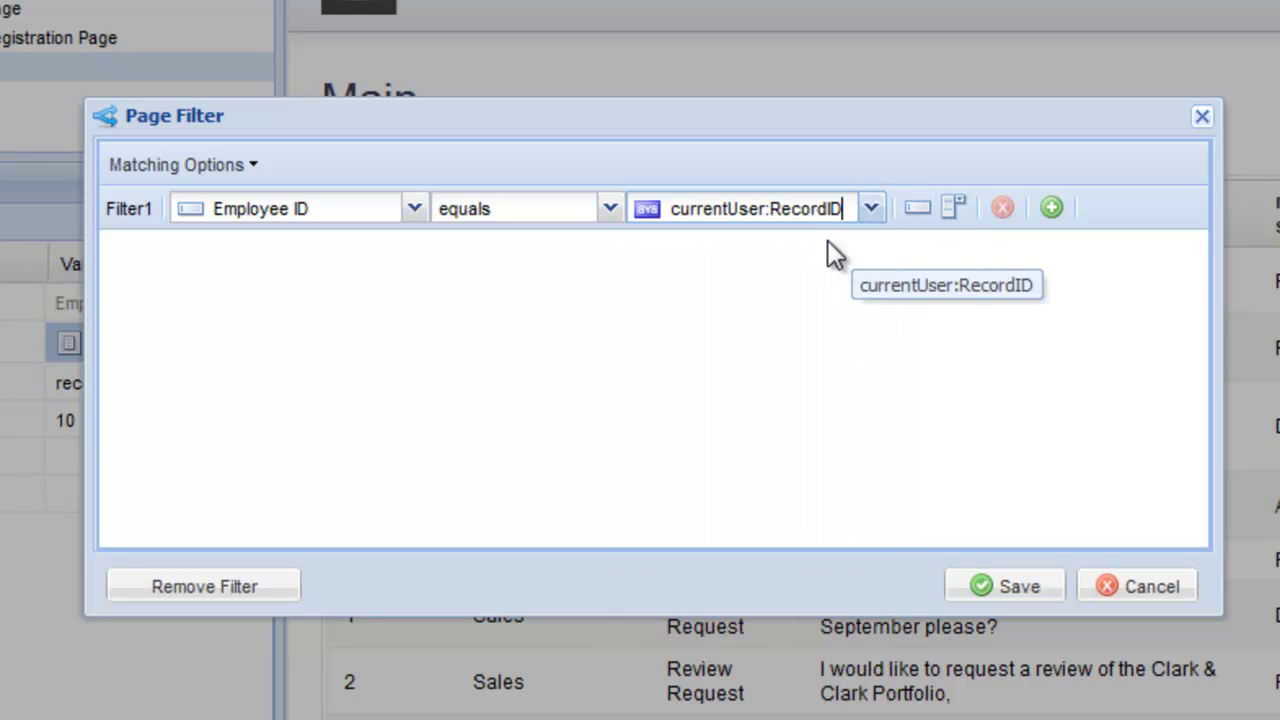
{"action": "left_click", "coordinate": [1035, 580]}
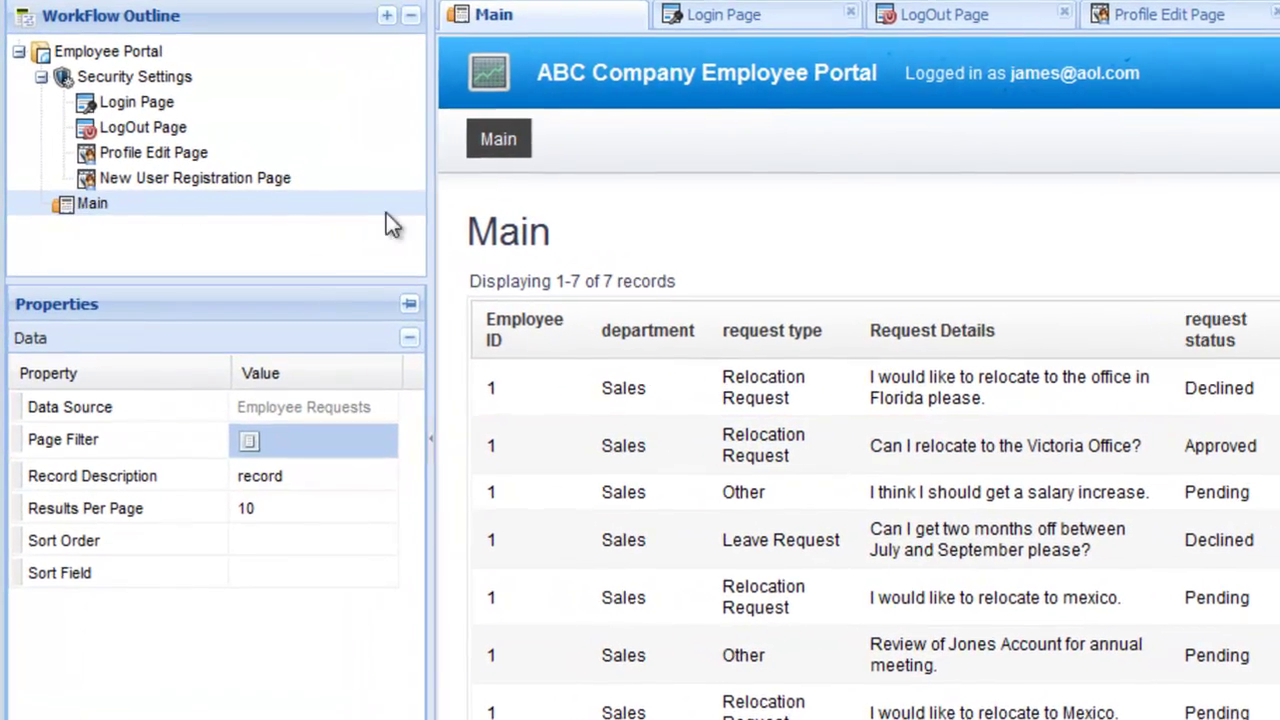
- Change the Security Settings' Preview Record ID from 1 to 2
{"action": "left_click", "coordinate": [185, 90]}
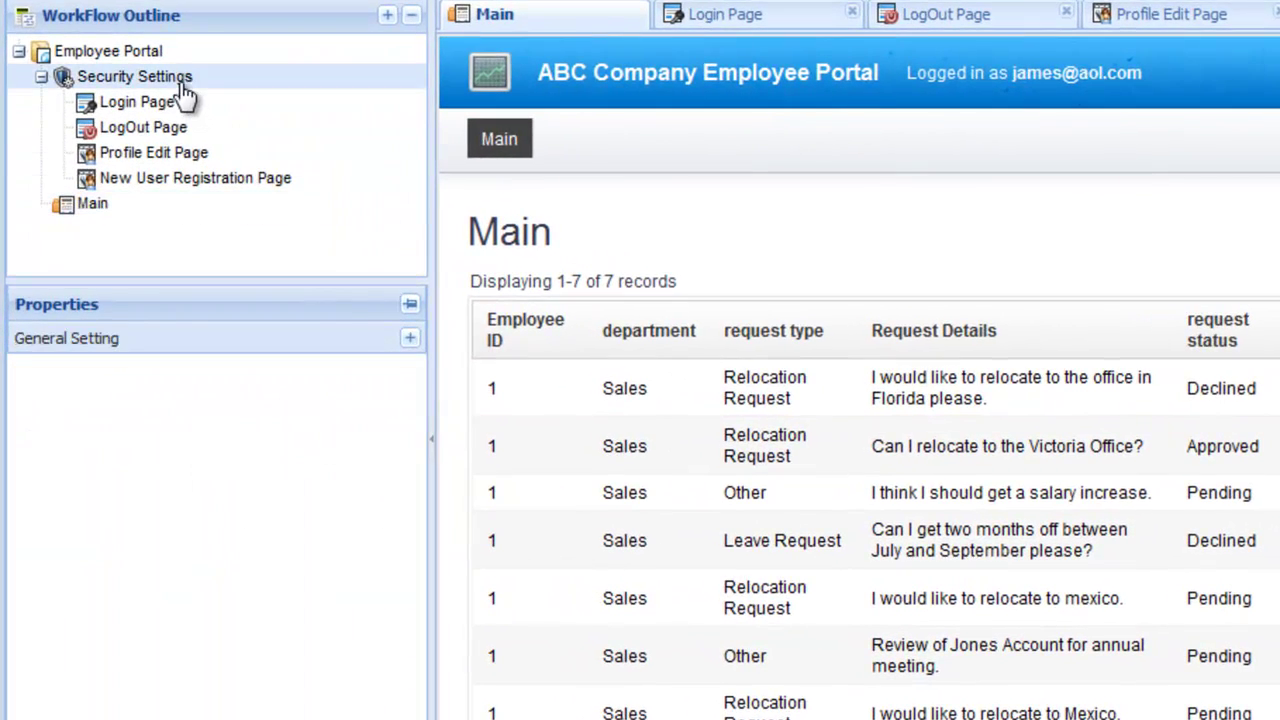
{"action": "left_click", "coordinate": [198, 345]}
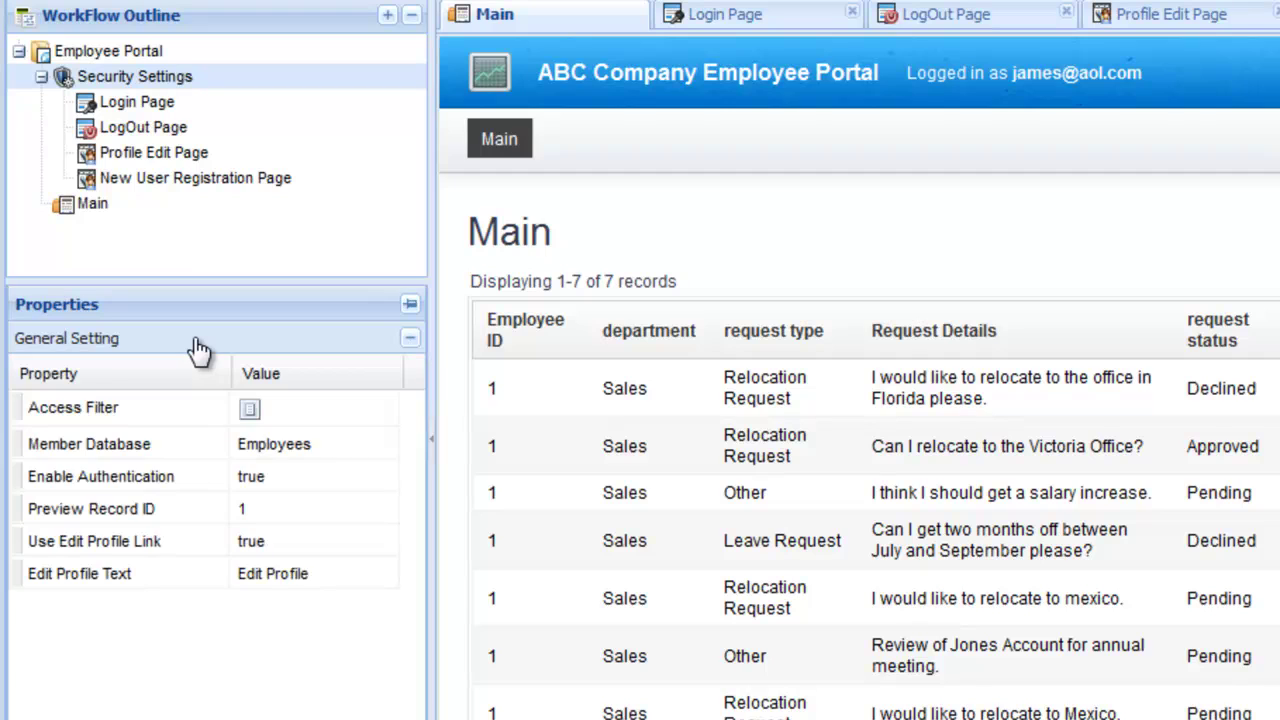
{"action": "left_click", "coordinate": [286, 508]}
{"action": "key", "text": "Return"}
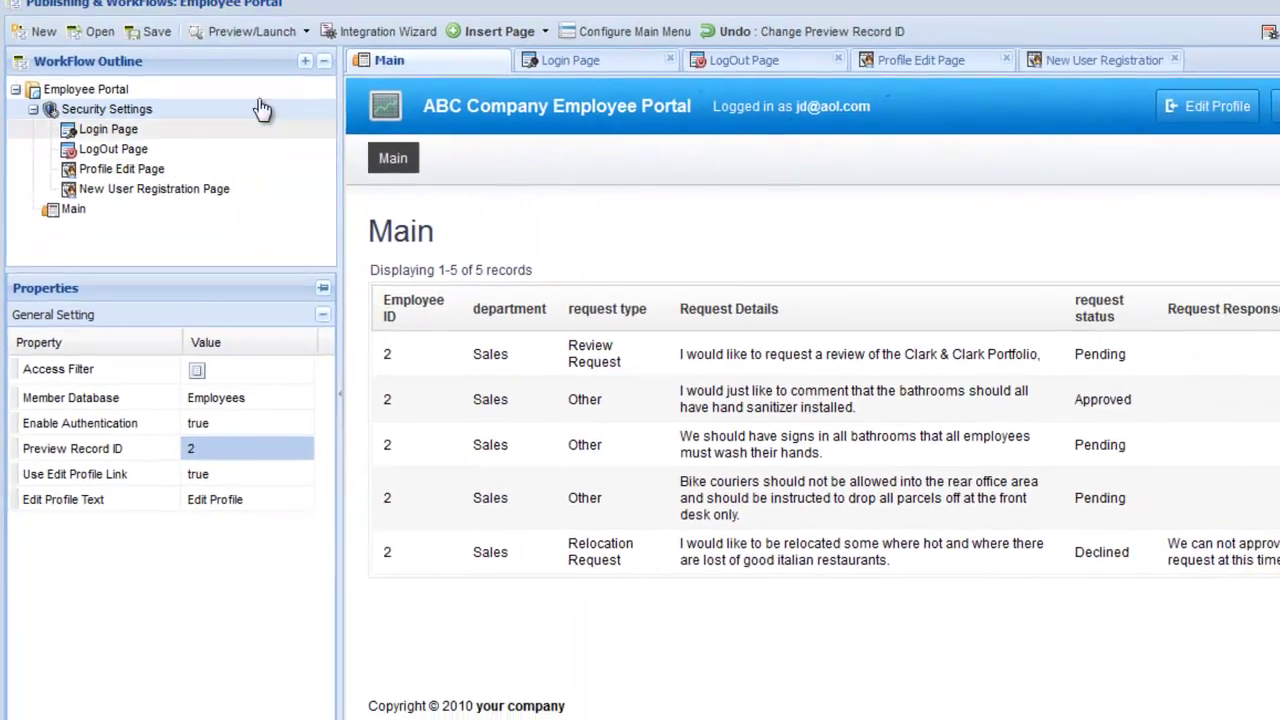
{"action": "left_click", "coordinate": [255, 33]}
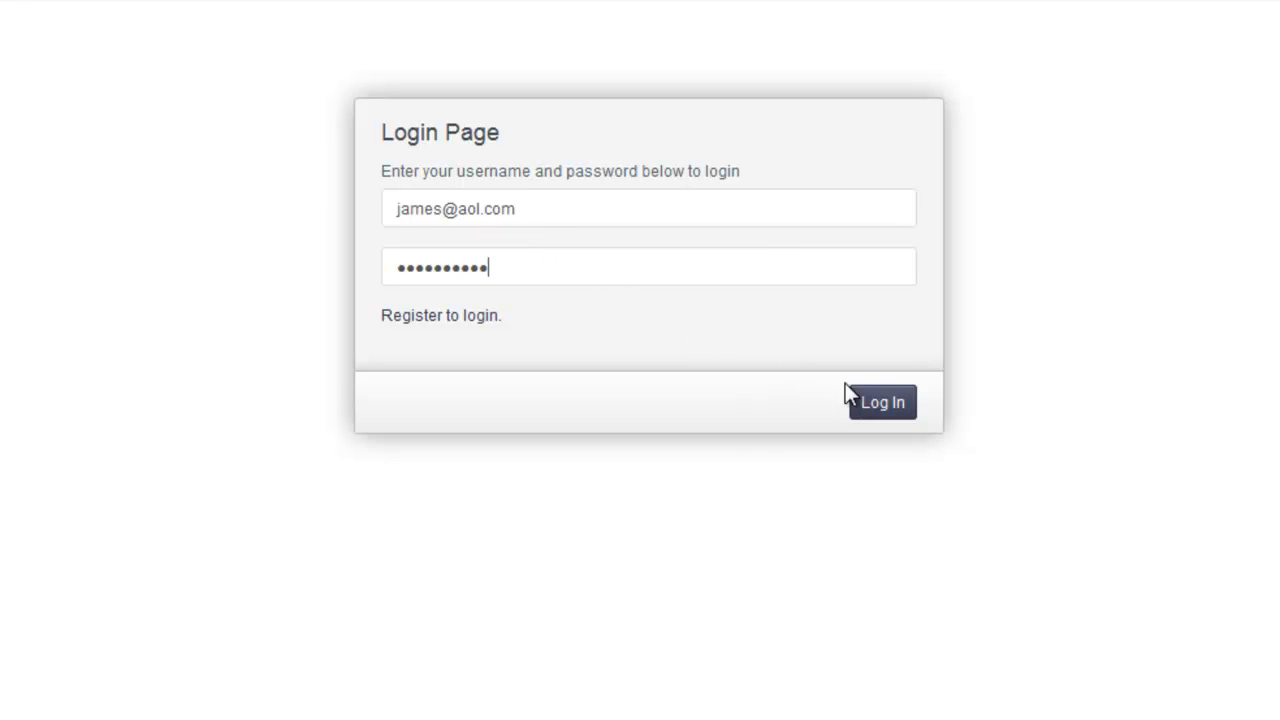
{"action": "left_click", "coordinate": [882, 405]}
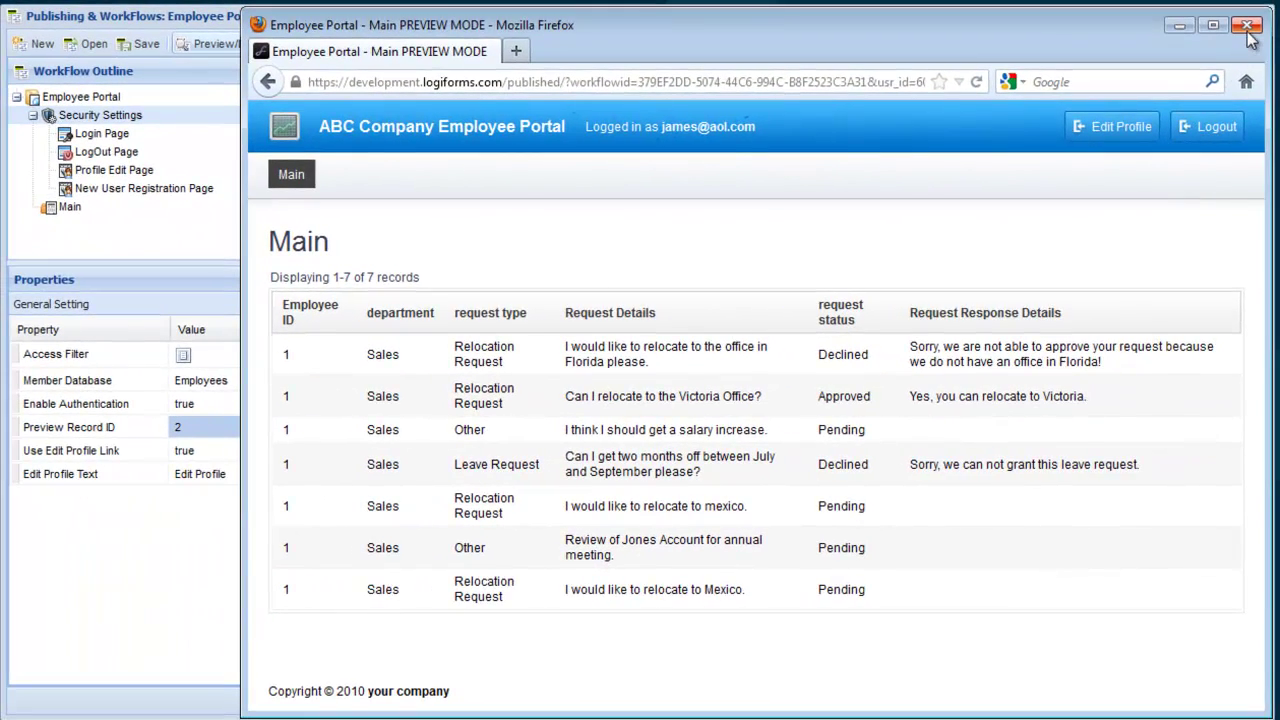
{"action": "left_click", "coordinate": [1247, 30]}
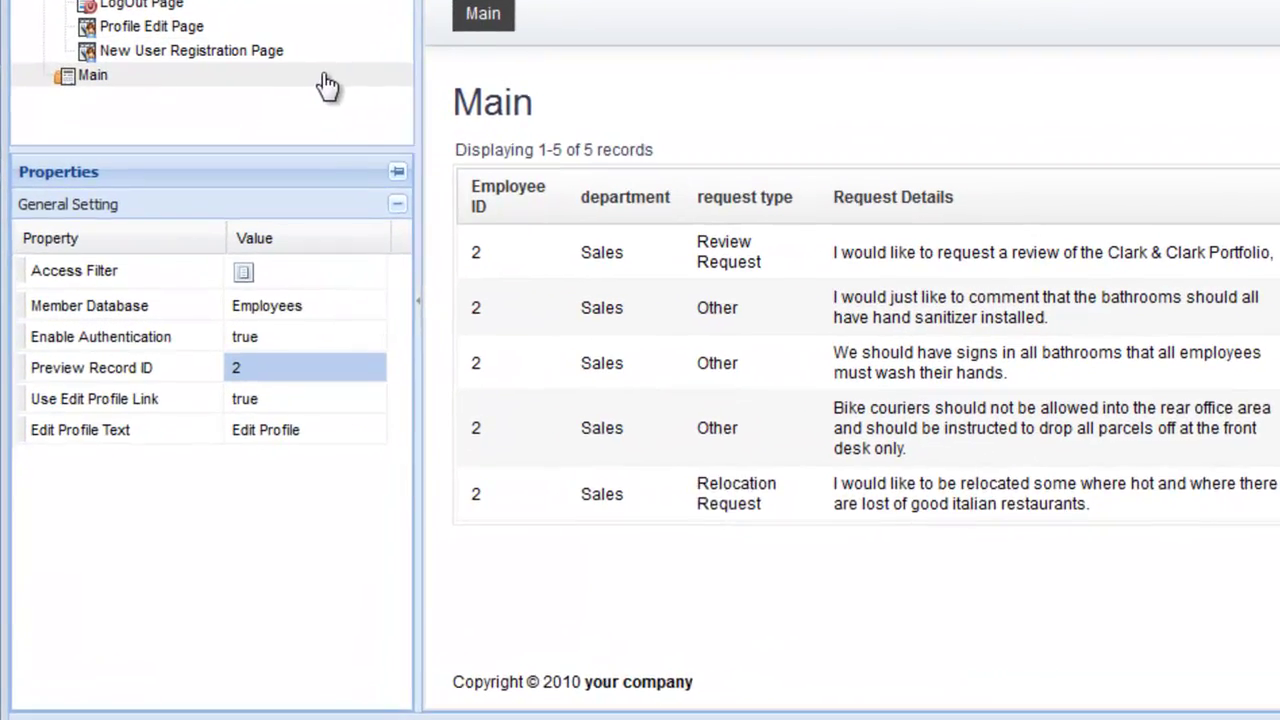
- Rename the Main page and its page heading to 'Pending Requests'
{"action": "left_click", "coordinate": [305, 118]}
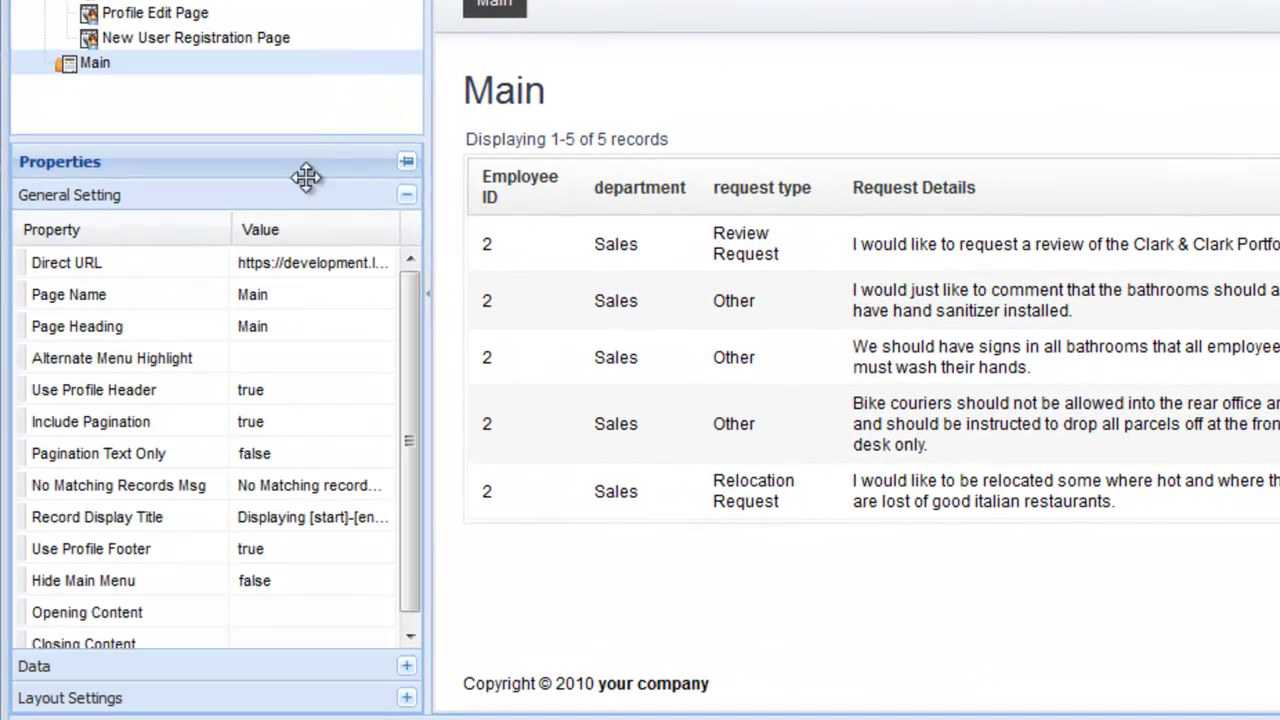
{"action": "left_click", "coordinate": [291, 294]}
{"action": "type", "text": "Pending Requests"}
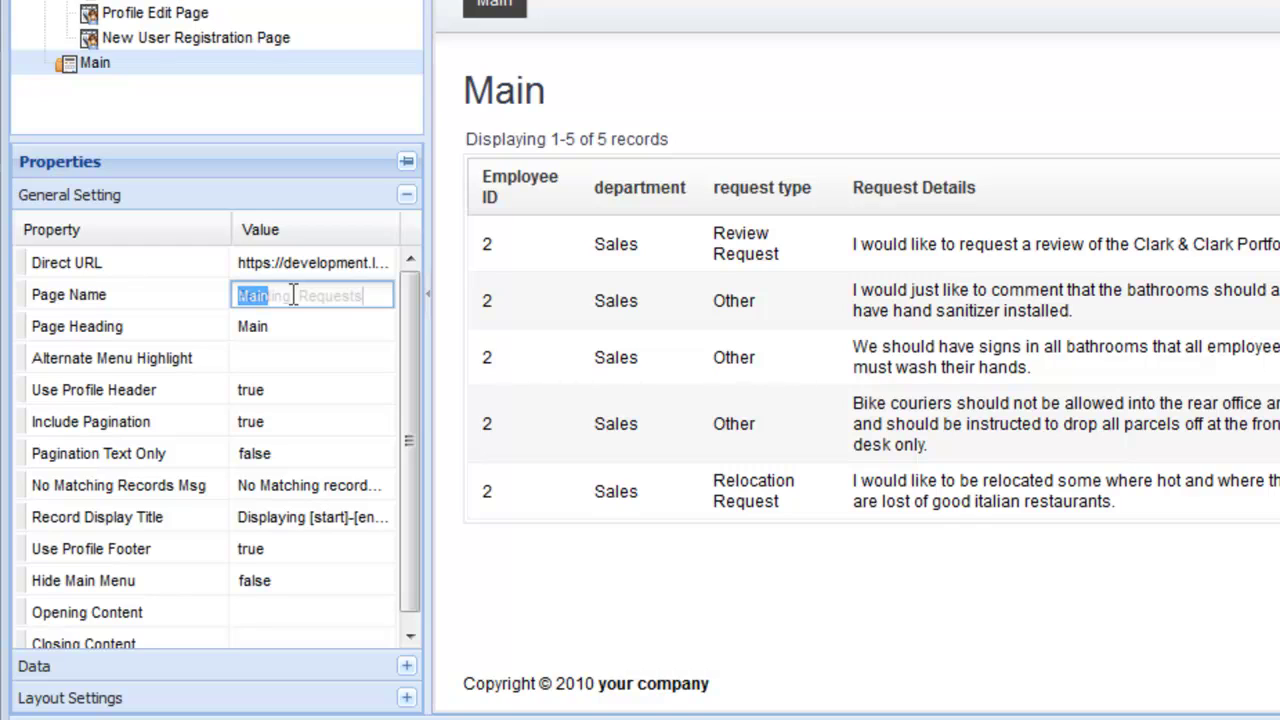
{"action": "left_click", "coordinate": [285, 324]}
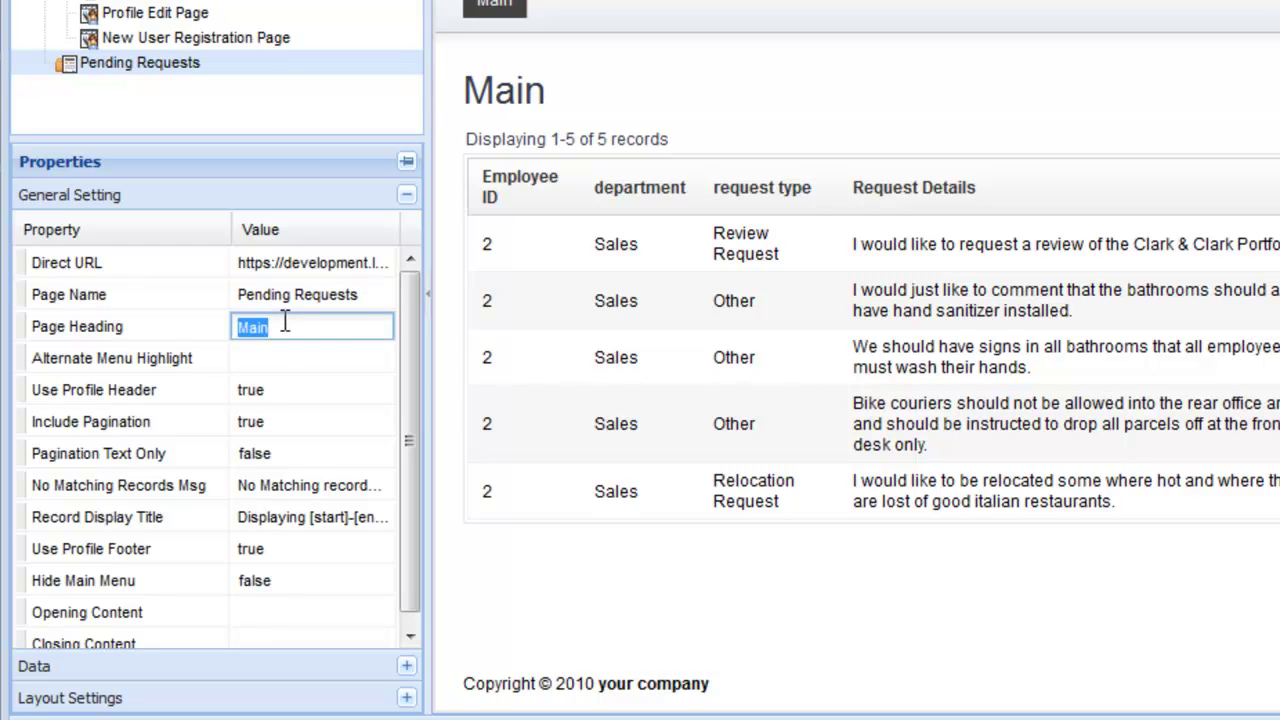
{"action": "type", "text": "Pending Requests"}
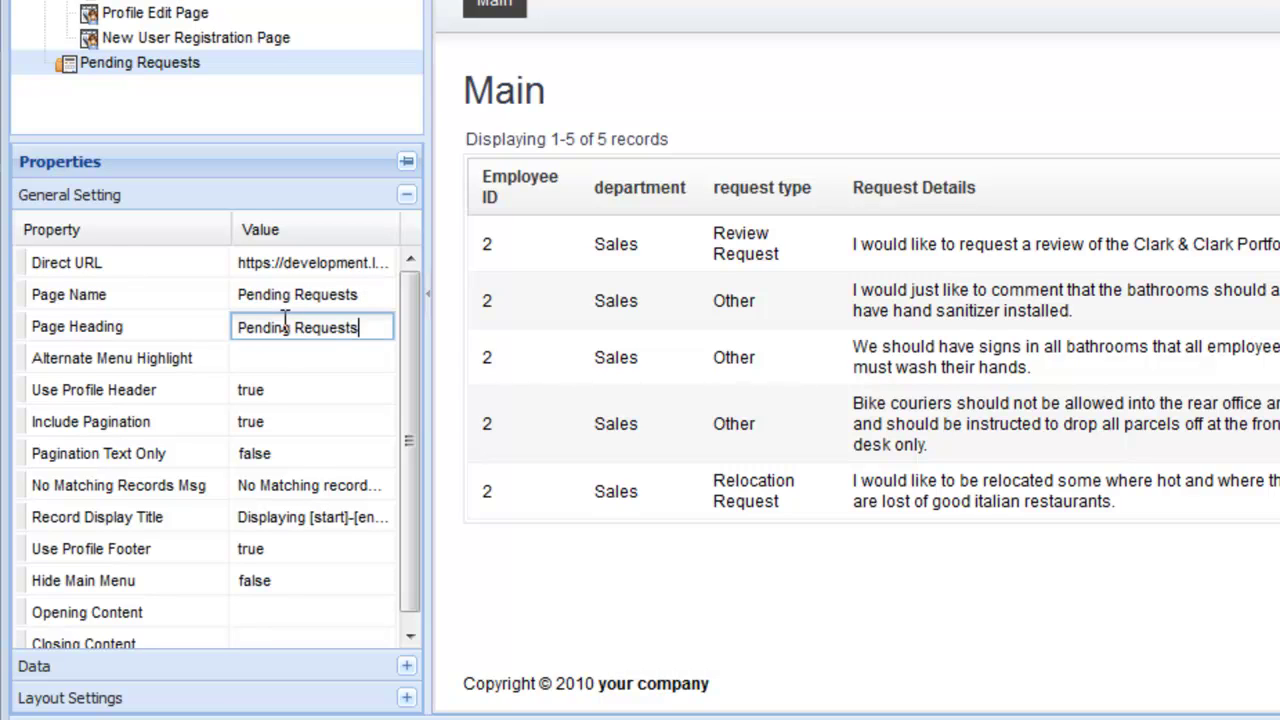
{"action": "key", "text": "Return"}
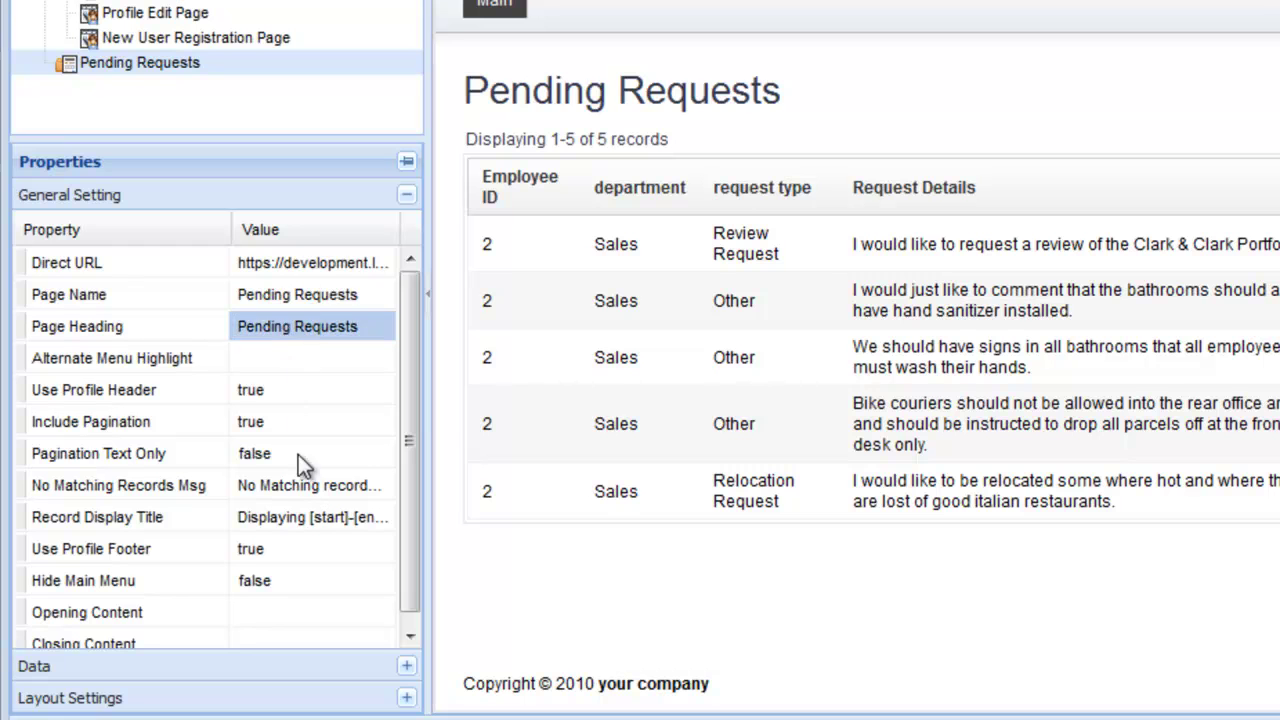
- Add a request status equals Pending condition to the page filter and save it
{"action": "left_click", "coordinate": [291, 667]}
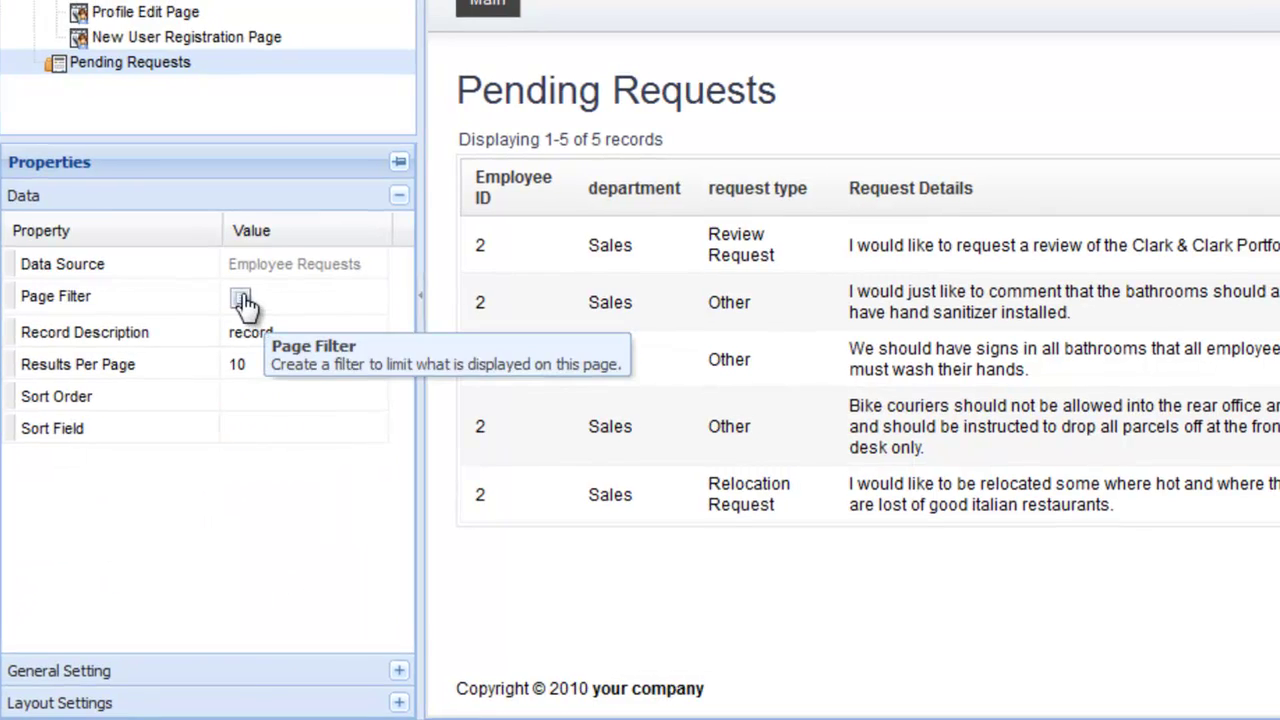
{"action": "left_click", "coordinate": [249, 296]}
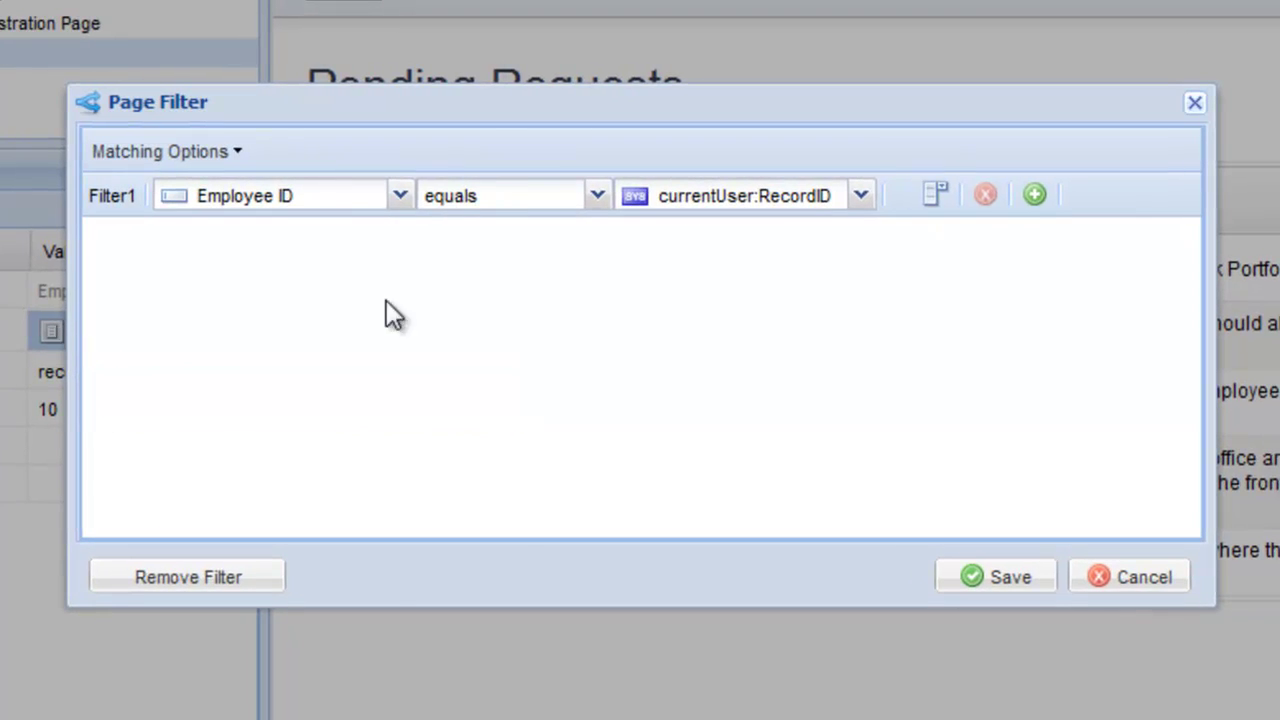
{"action": "left_click", "coordinate": [1034, 196]}
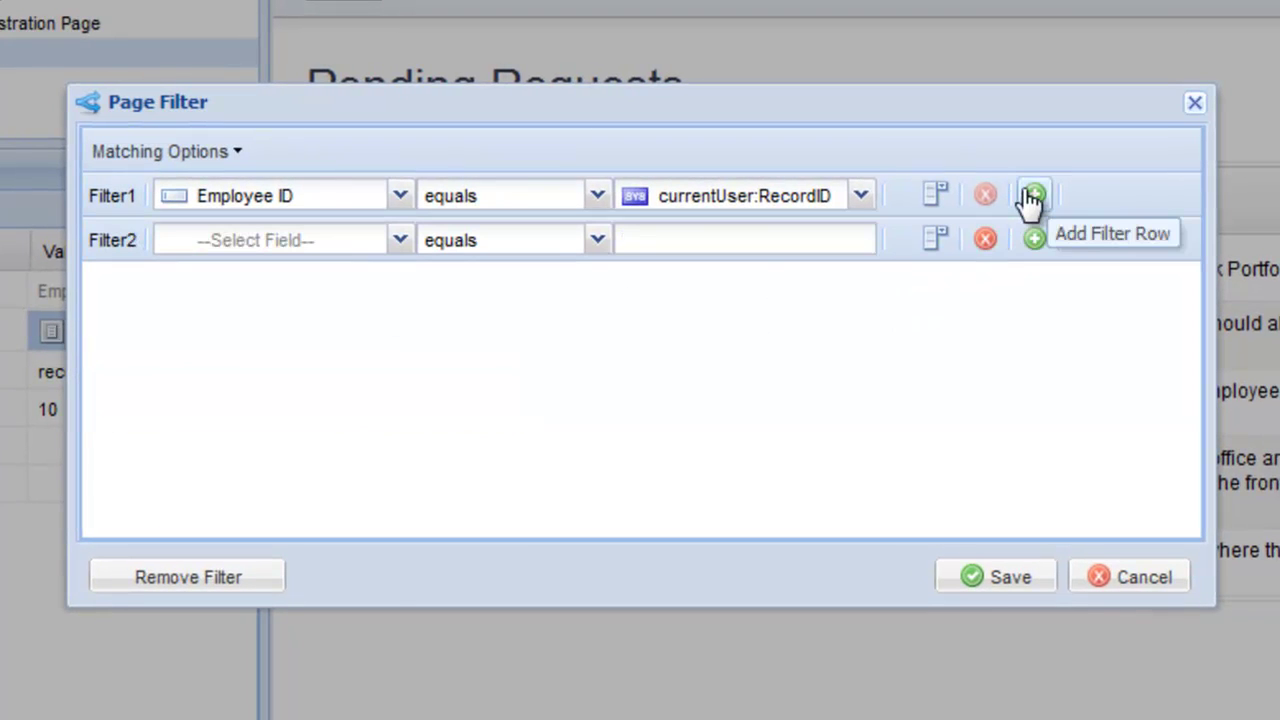
{"action": "left_click", "coordinate": [401, 243]}
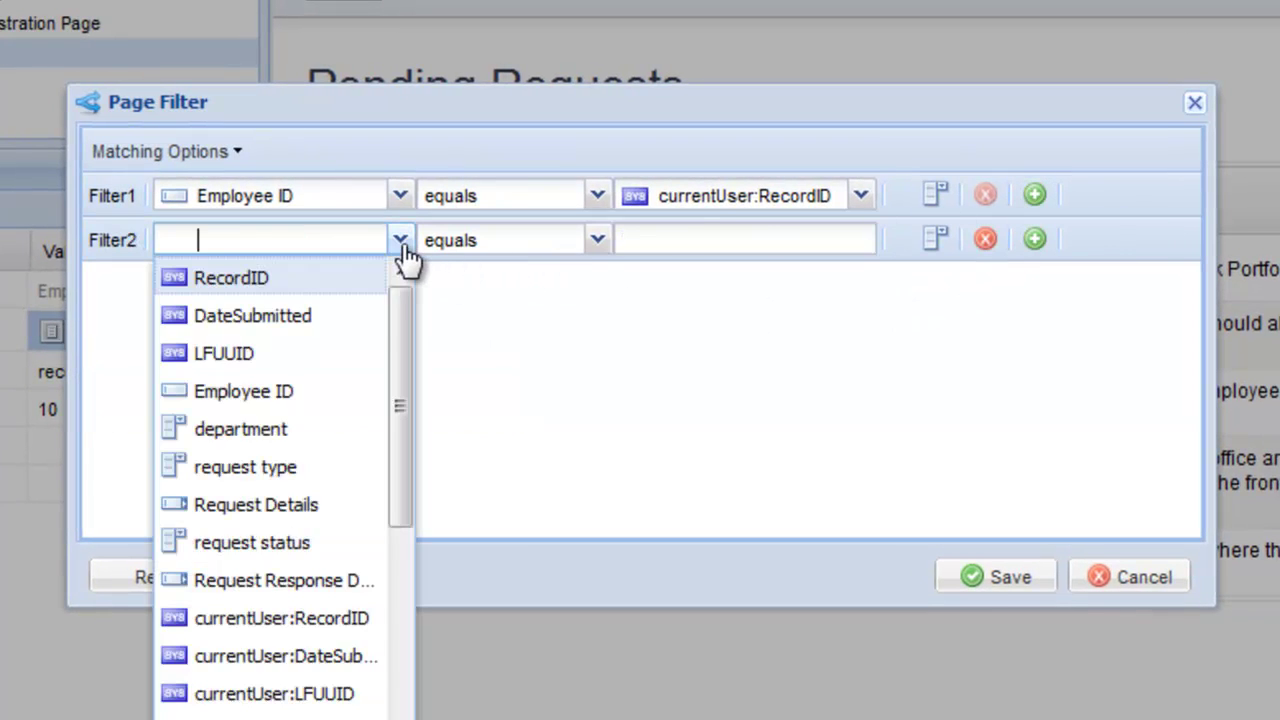
{"action": "left_click", "coordinate": [338, 550]}
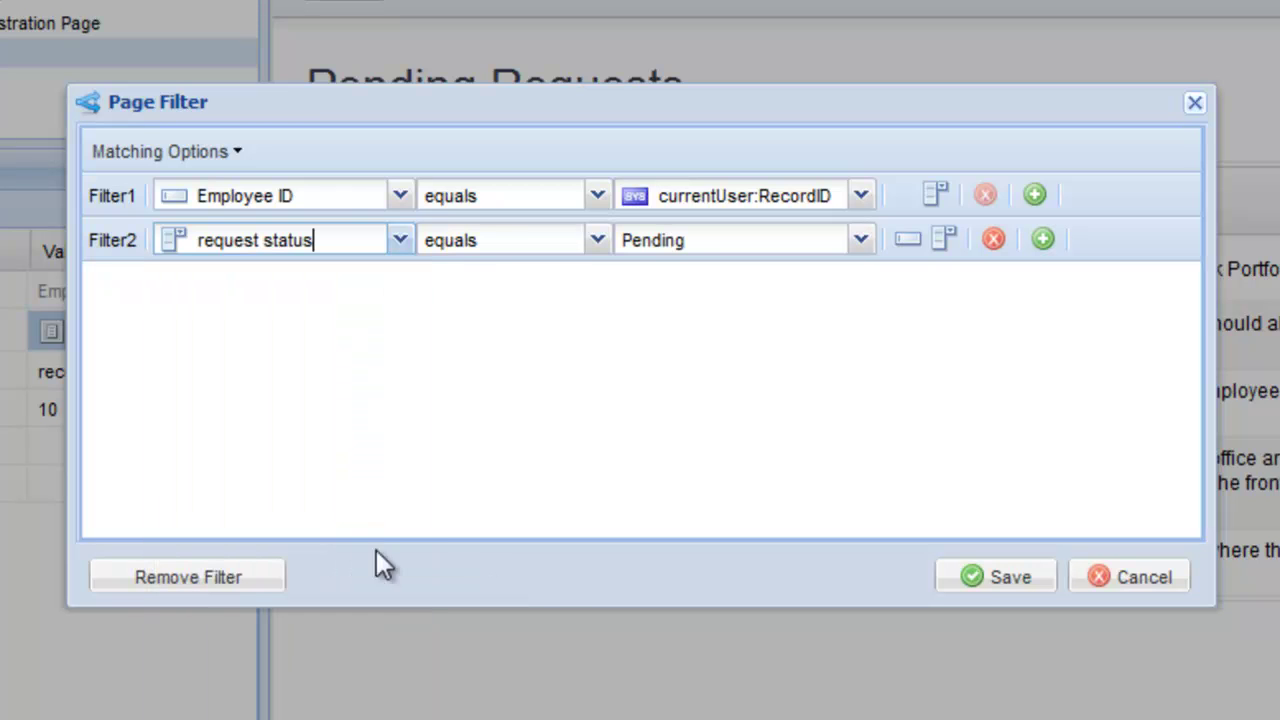
{"action": "left_click", "coordinate": [952, 585]}
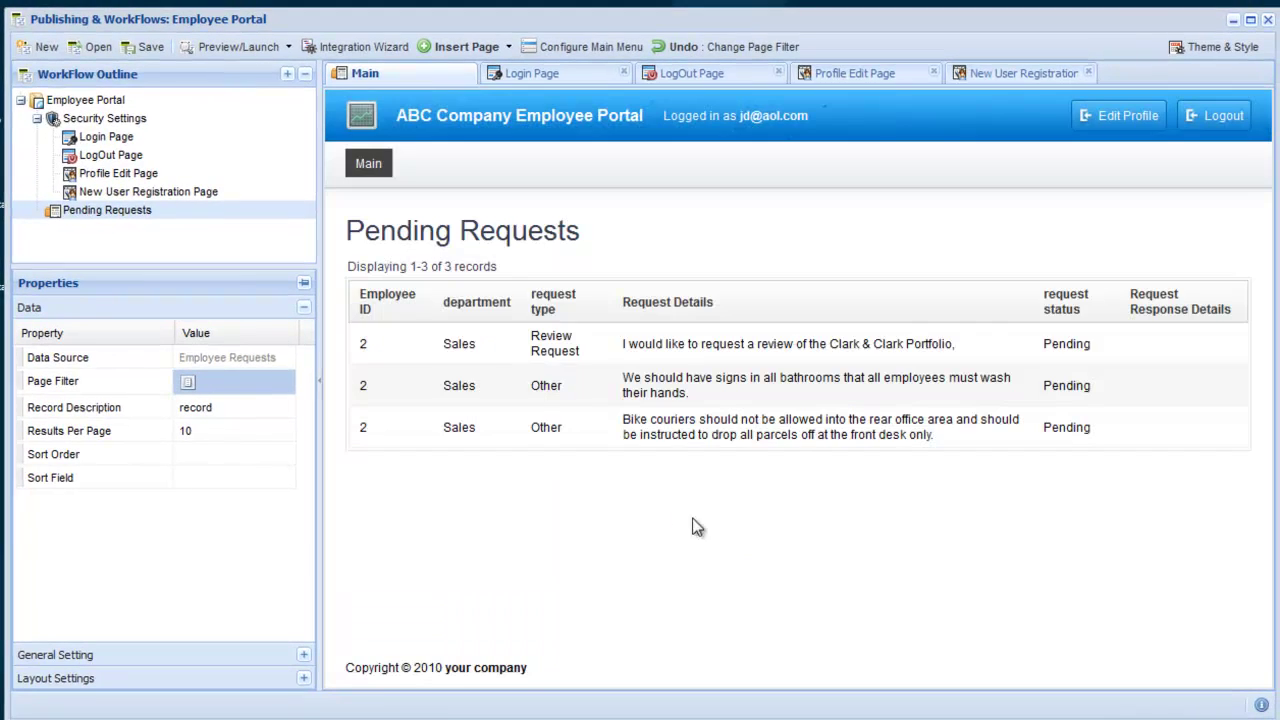
{"action": "left_click", "coordinate": [57, 103]}
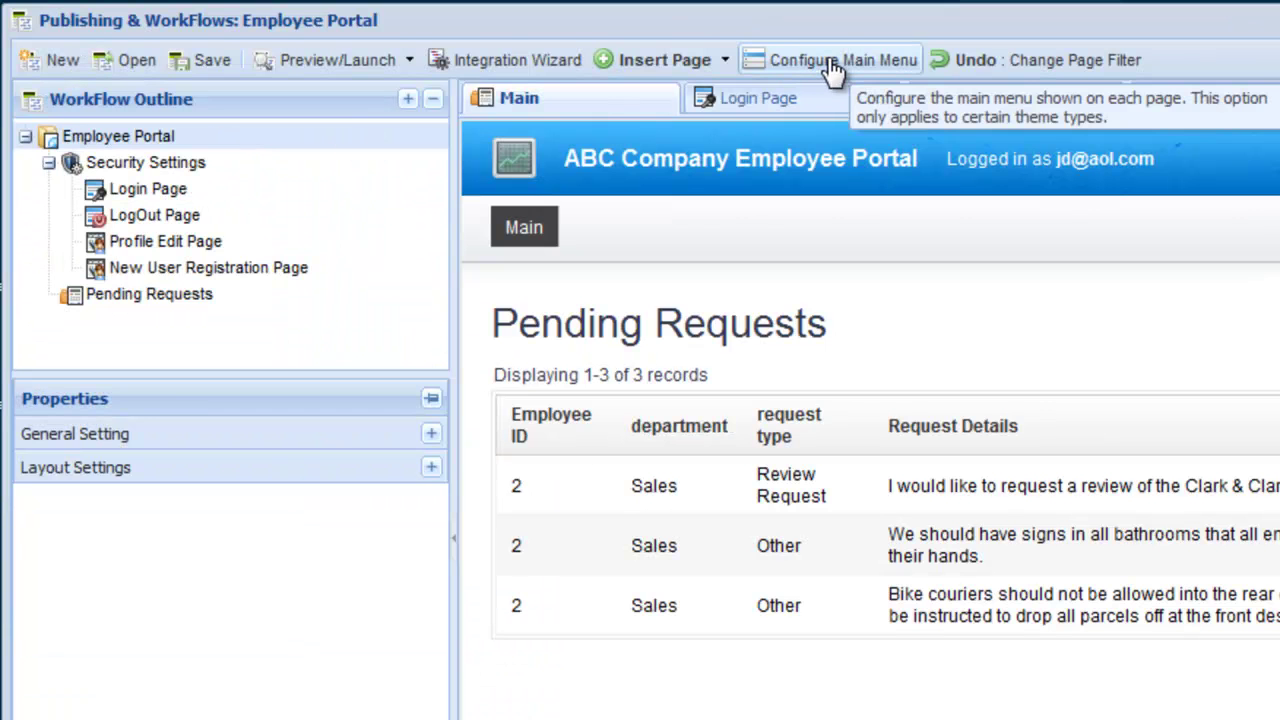
- Change the Main menu item's text to 'Pending Requests' and save the main menu
{"action": "left_click", "coordinate": [833, 66]}
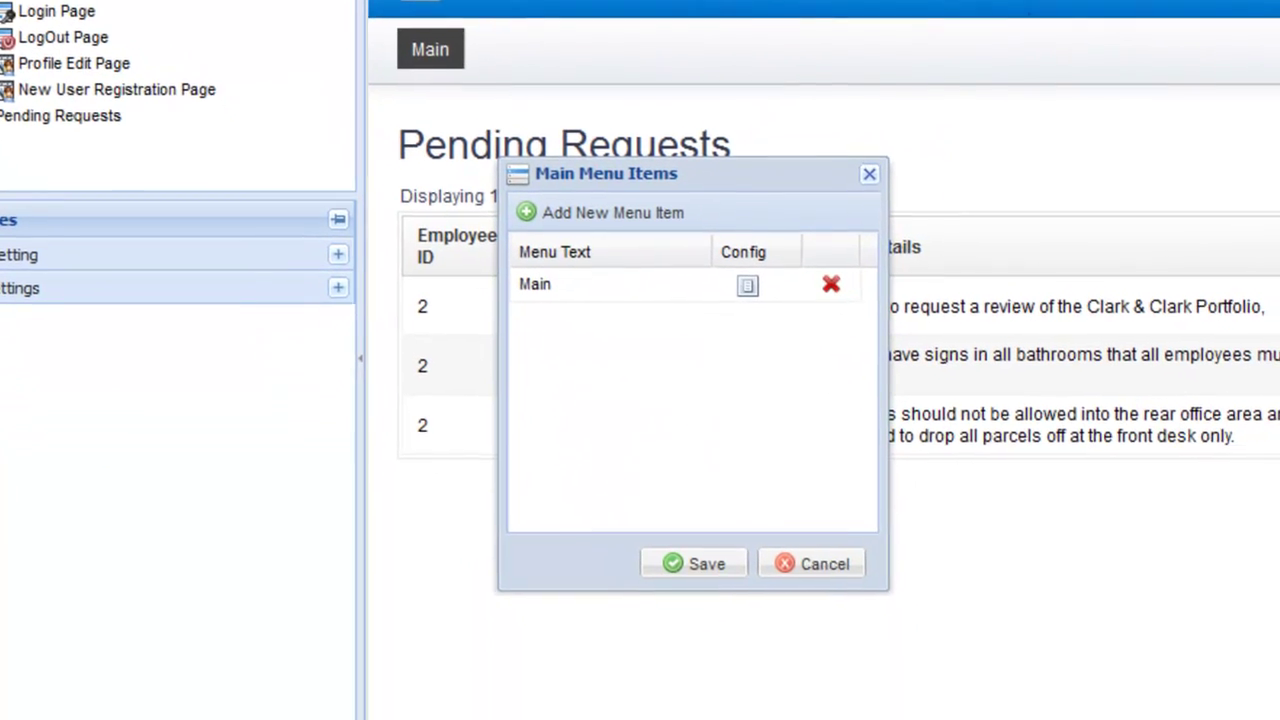
{"action": "left_click", "coordinate": [745, 282]}
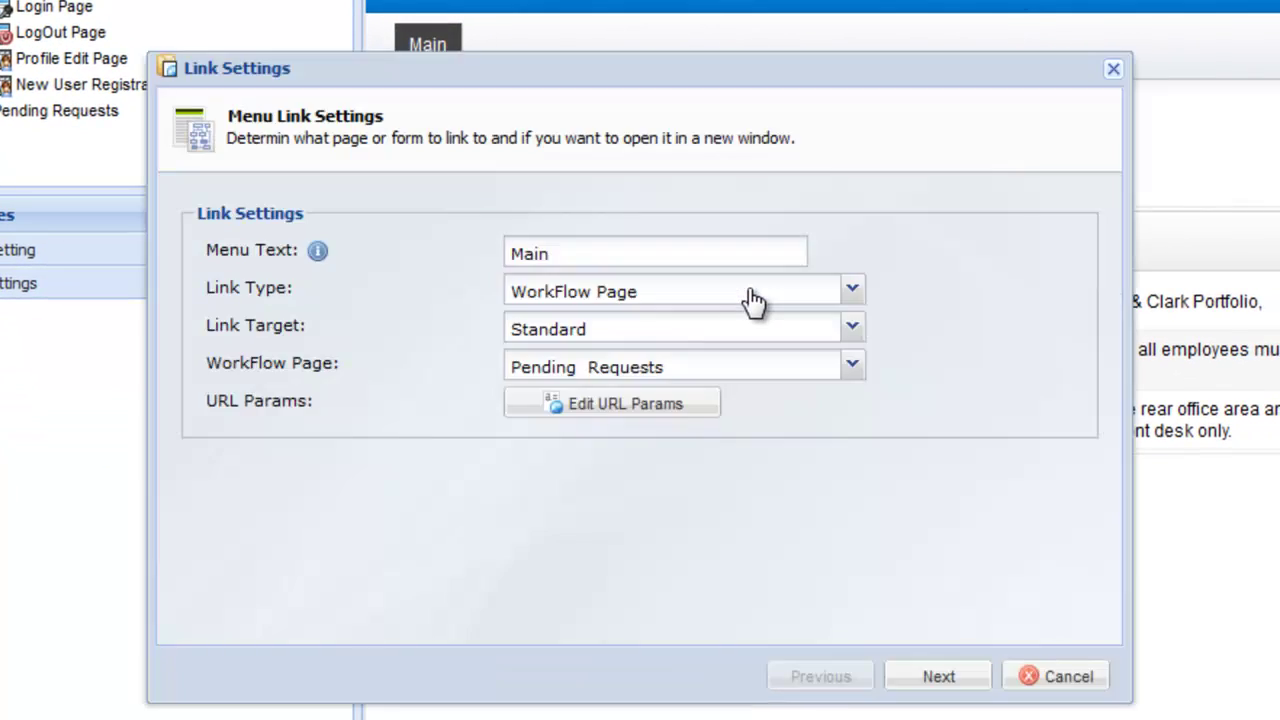
{"action": "double_click", "coordinate": [731, 254]}
{"action": "type", "text": "P"}
{"action": "key", "text": "End"}
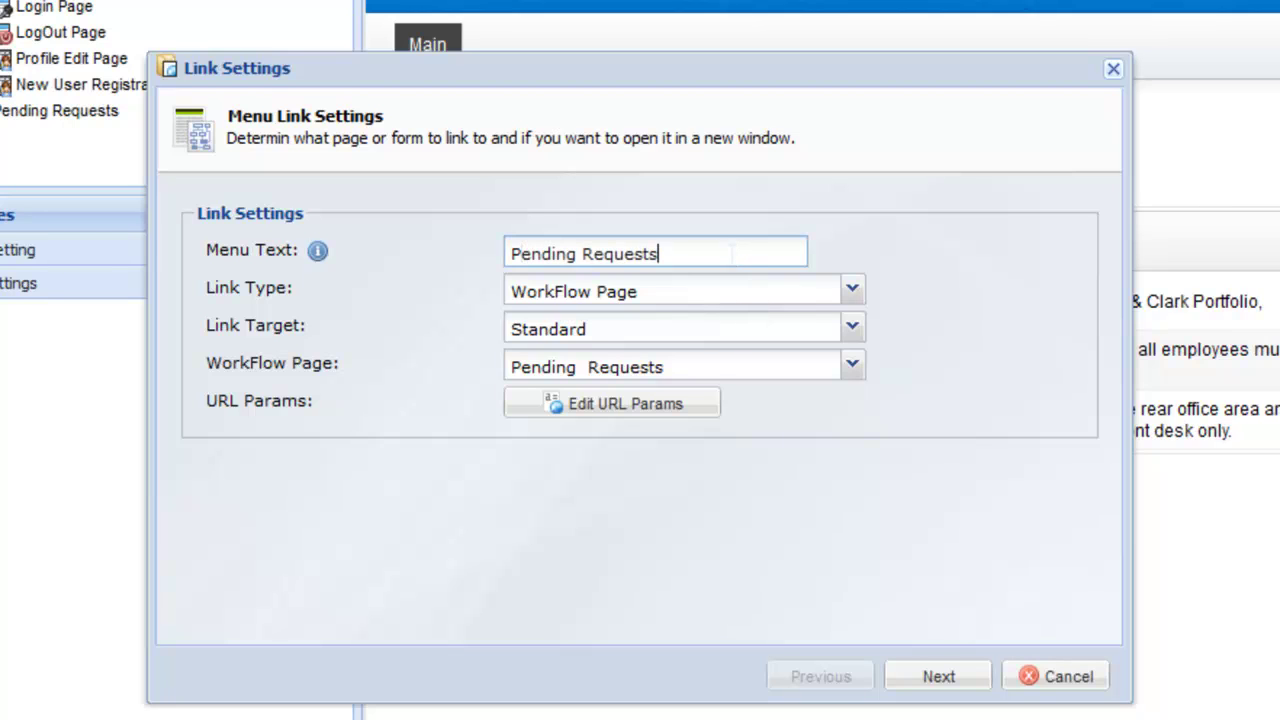
{"action": "left_click", "coordinate": [962, 683]}
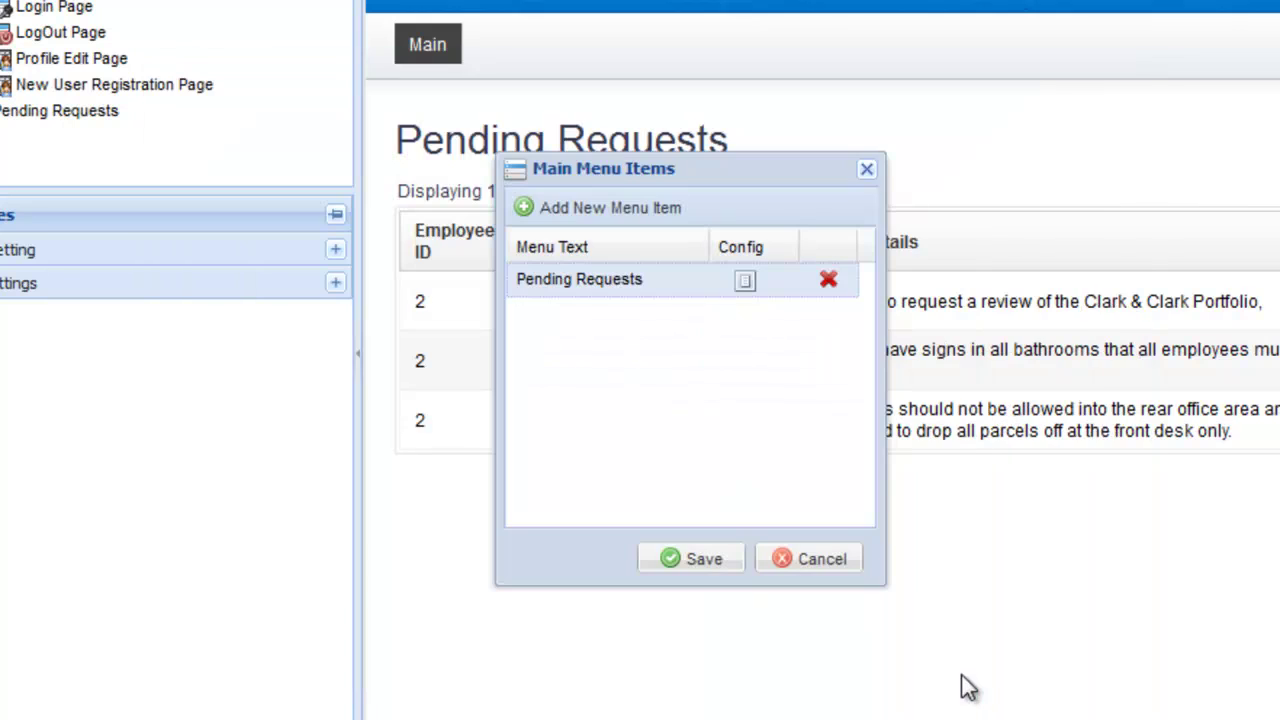
{"action": "left_click", "coordinate": [733, 584]}
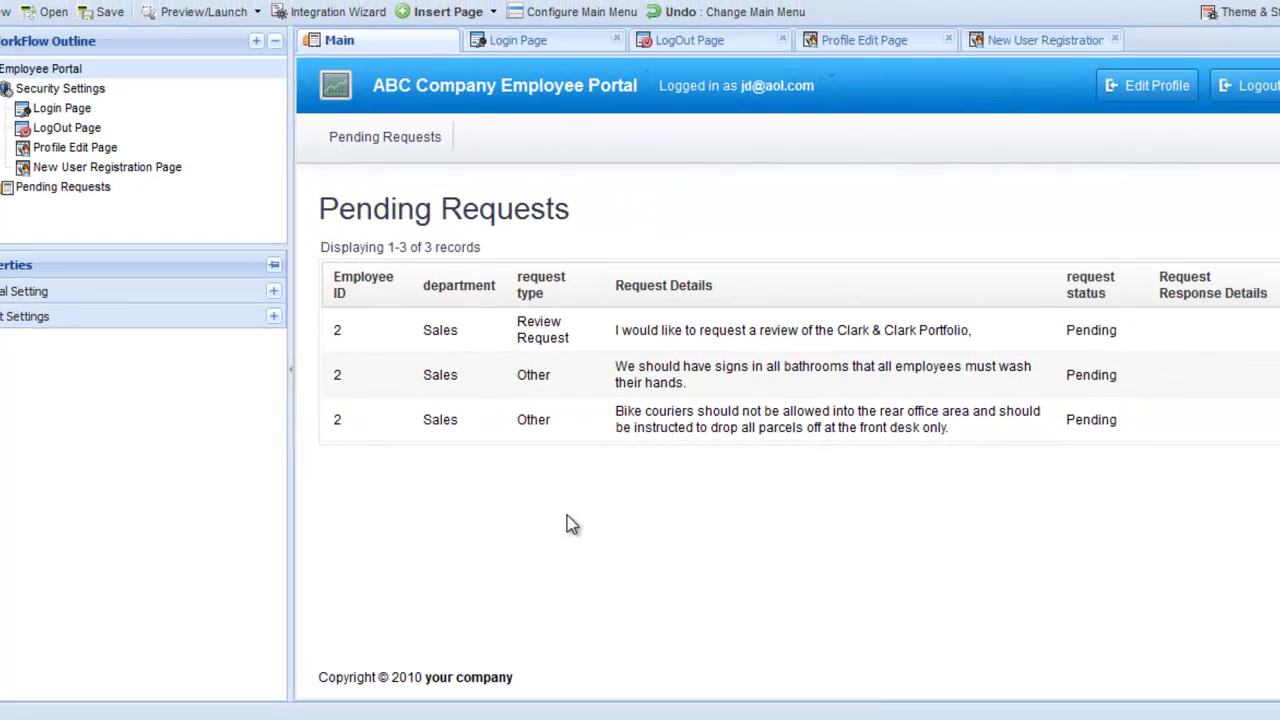
- Create a new data page named 'Request History' using Employee Requests as its data source
{"action": "left_click", "coordinate": [428, 20]}
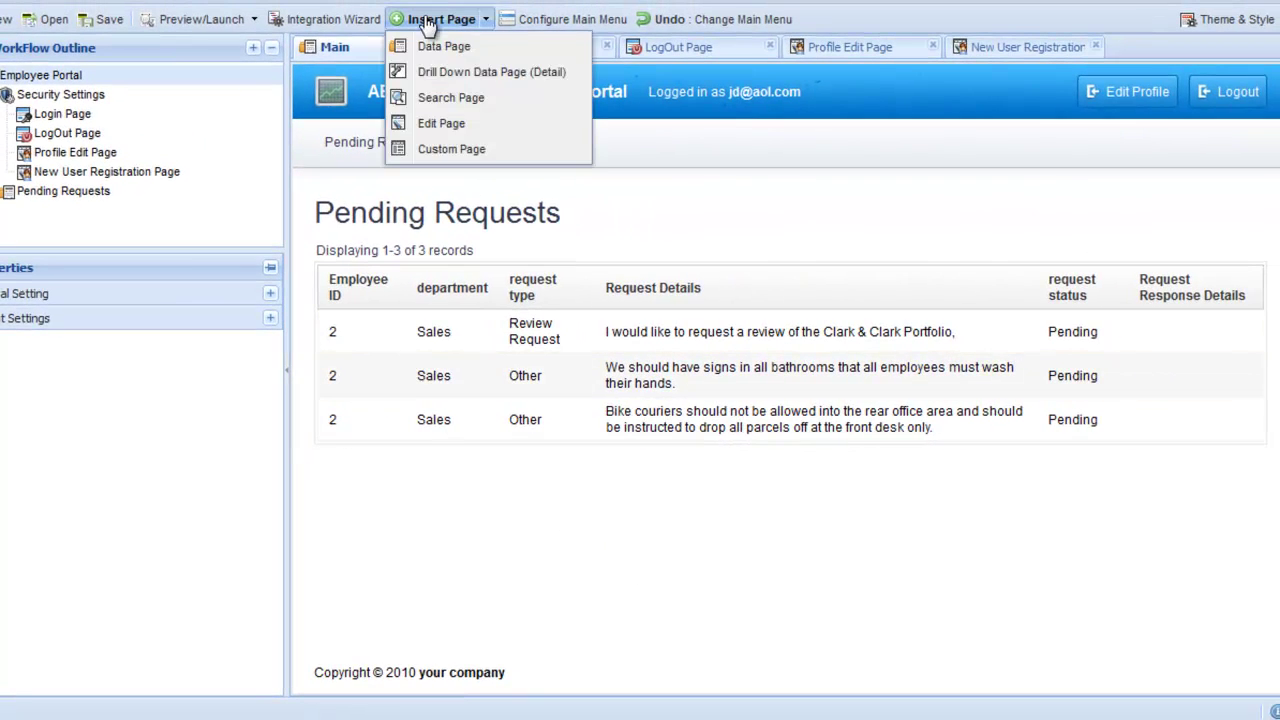
{"action": "left_click", "coordinate": [428, 46]}
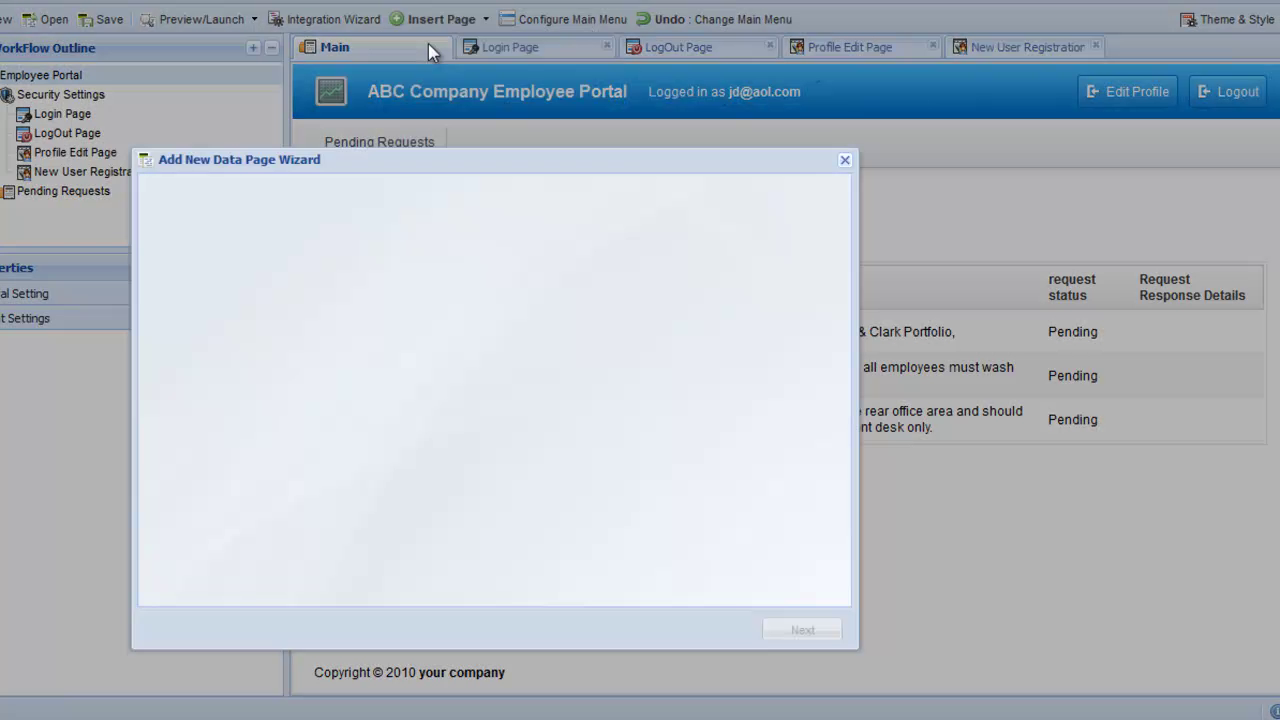
{"action": "left_click", "coordinate": [467, 294]}
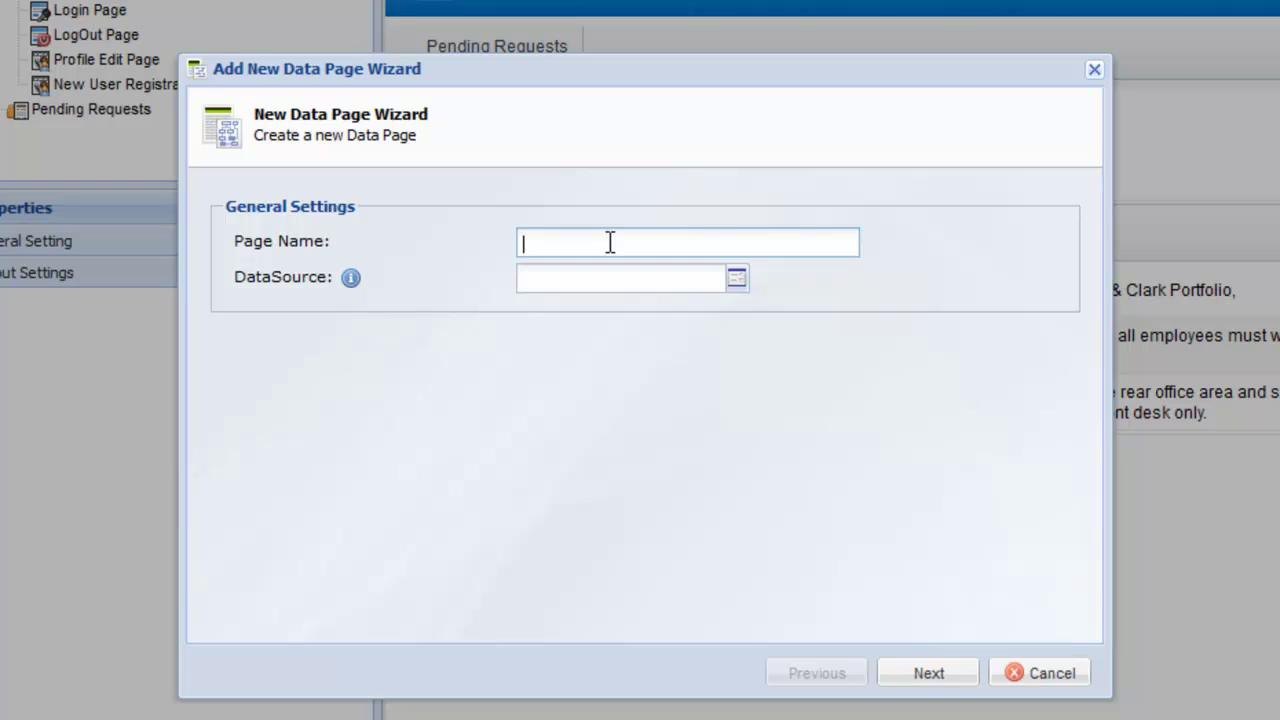
{"action": "type", "text": "Request History"}
{"action": "left_click", "coordinate": [705, 278]}
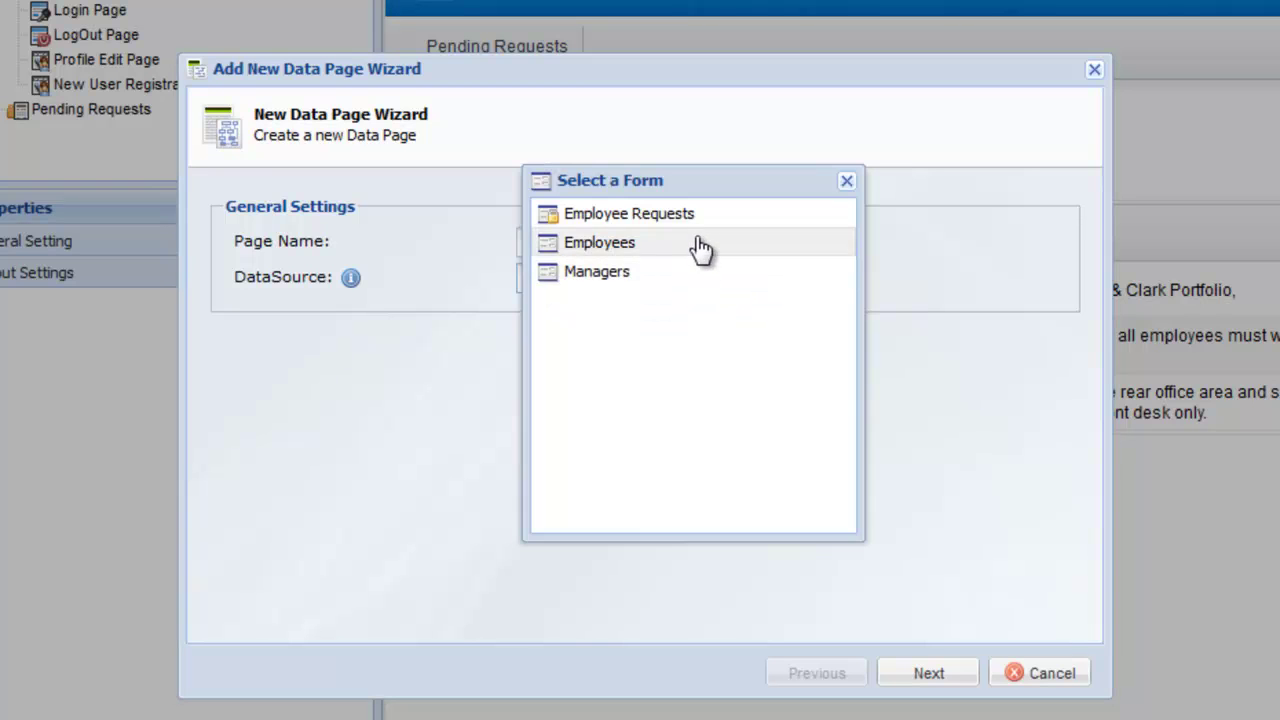
{"action": "left_click", "coordinate": [696, 214]}
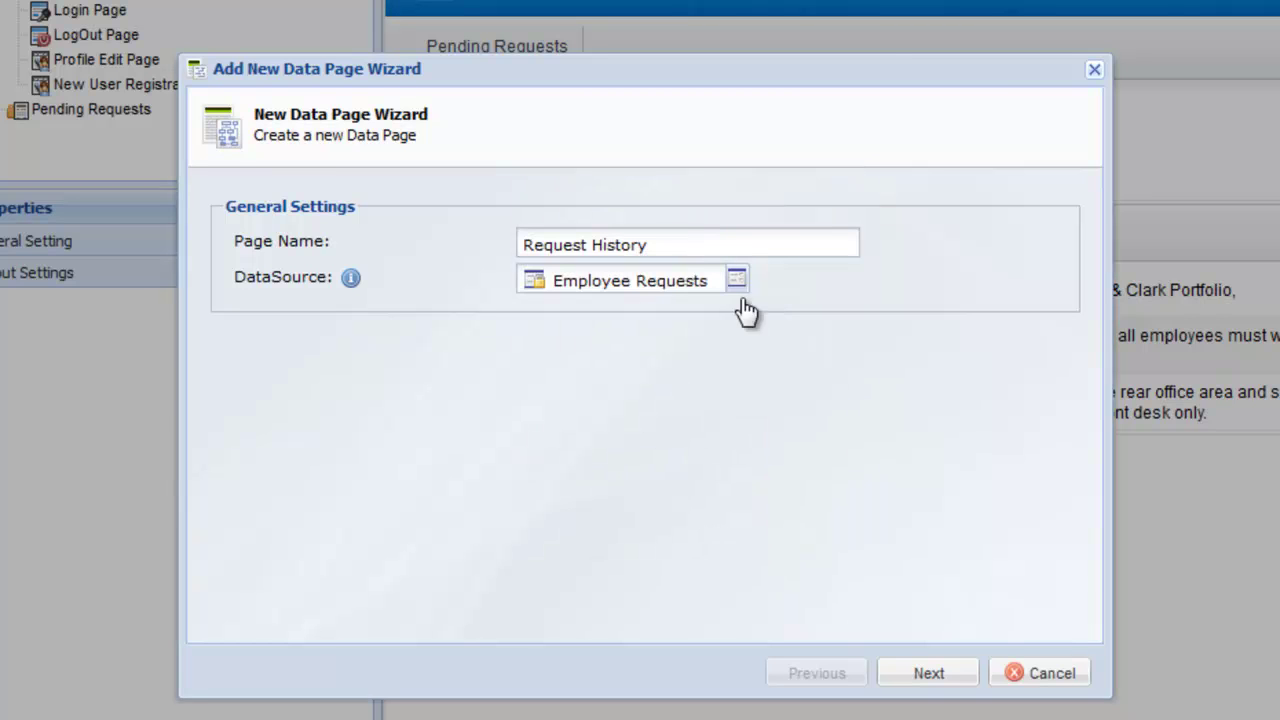
{"action": "left_click", "coordinate": [952, 686]}
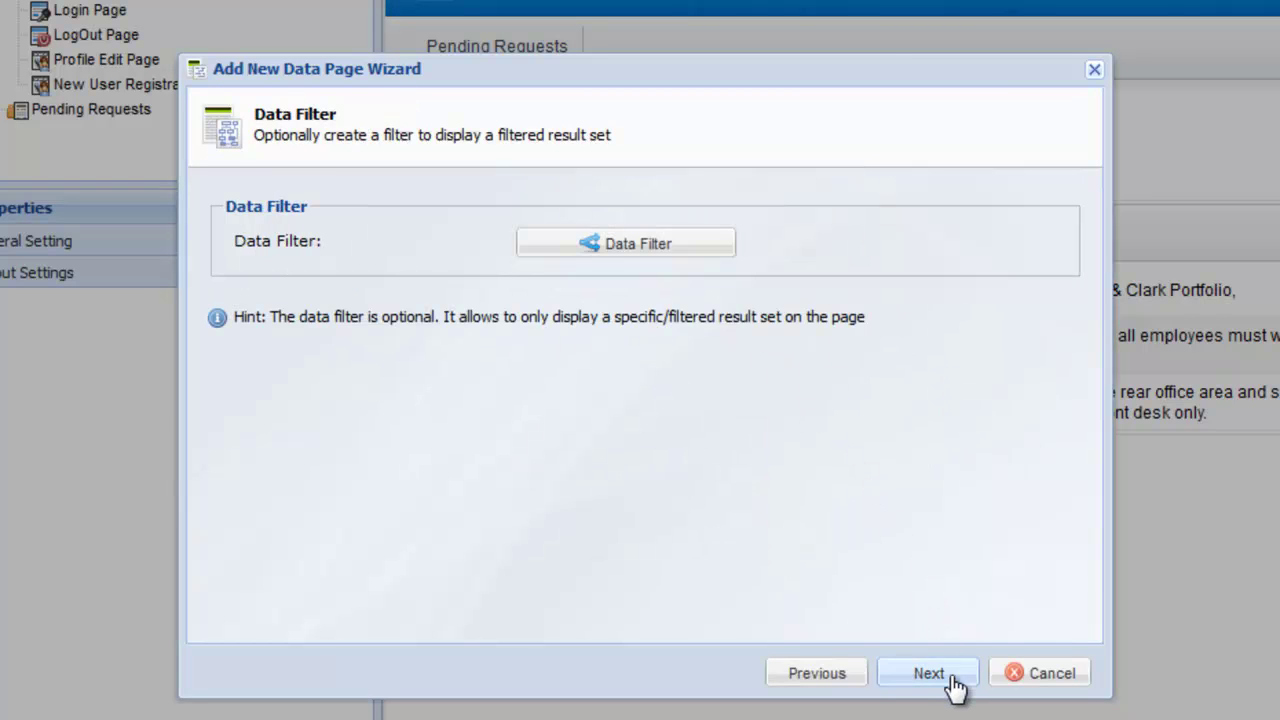
- Add a first filter condition: Employee ID equals currentUser:RecordID
{"action": "left_click", "coordinate": [692, 252]}
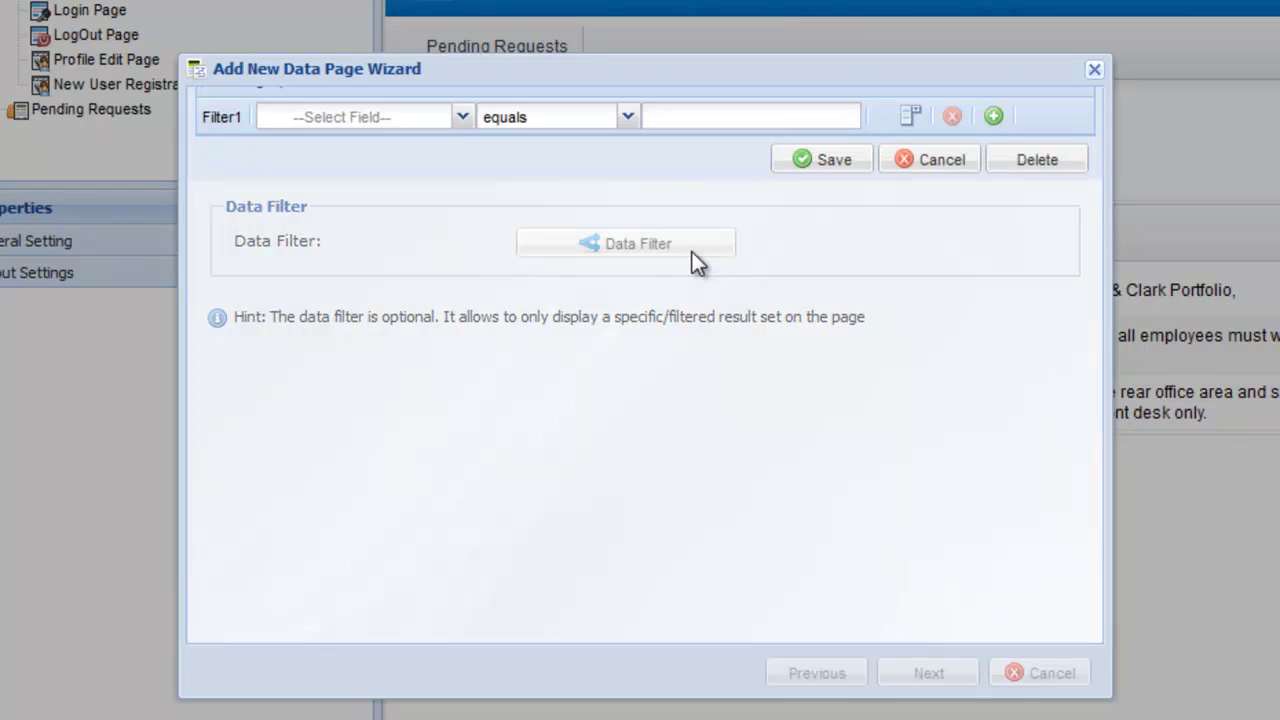
{"action": "left_click", "coordinate": [462, 152]}
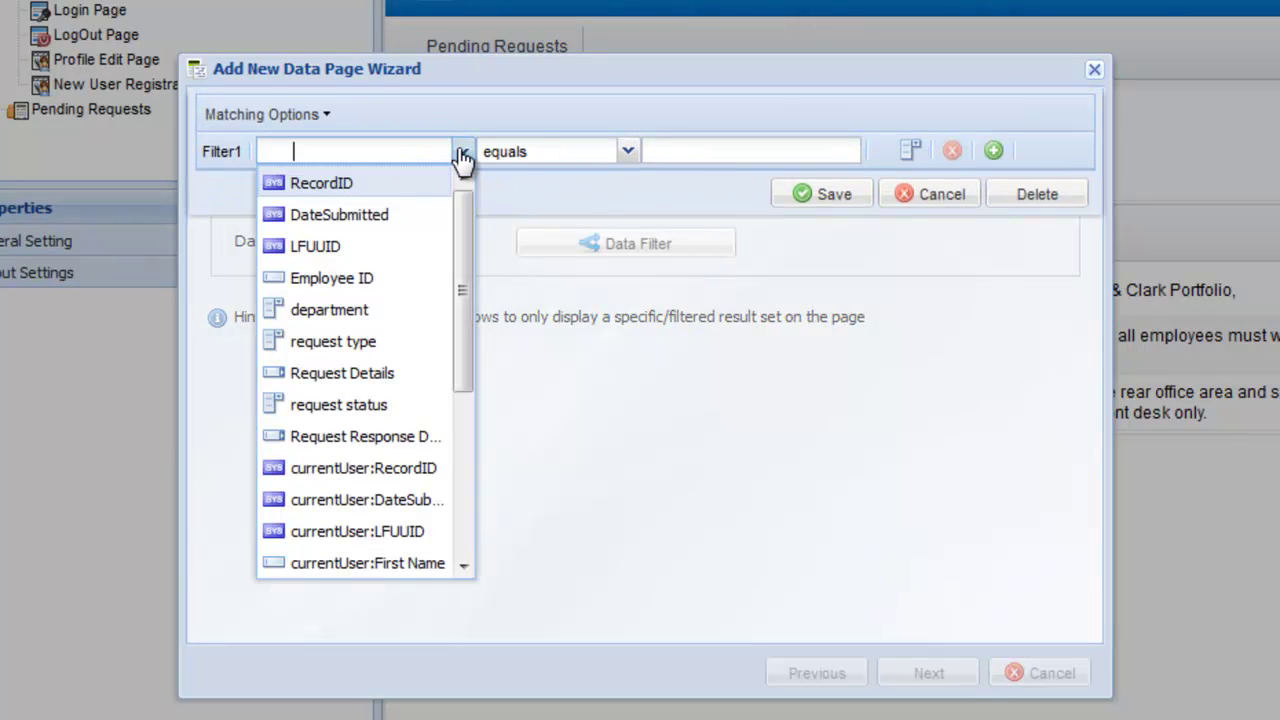
{"action": "left_click", "coordinate": [434, 277]}
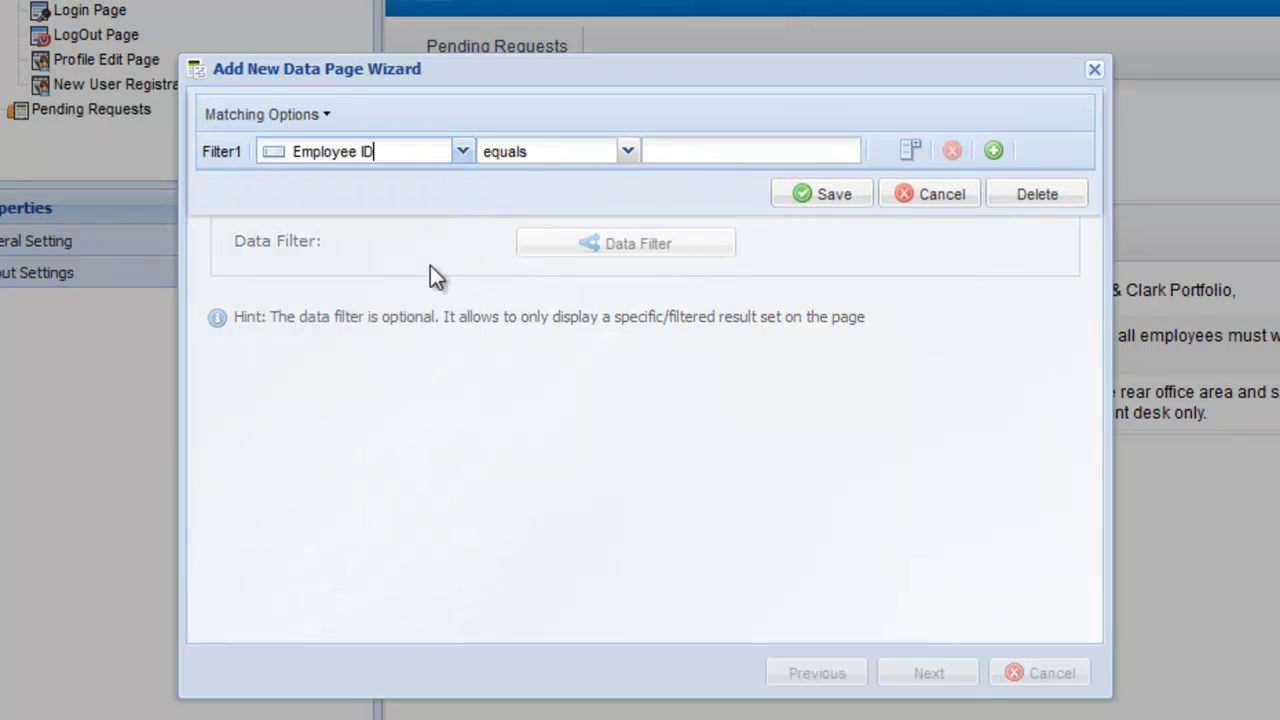
{"action": "left_click", "coordinate": [907, 152]}
{"action": "left_click", "coordinate": [848, 152]}
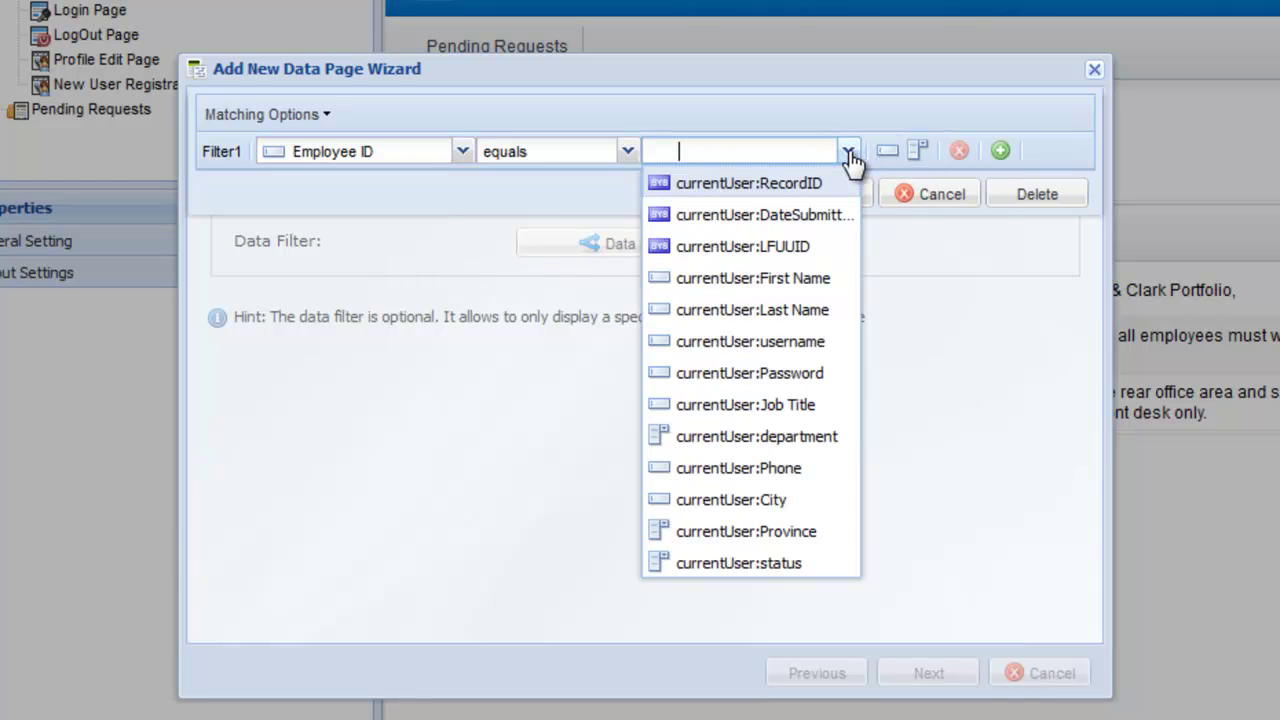
{"action": "left_click", "coordinate": [823, 183]}
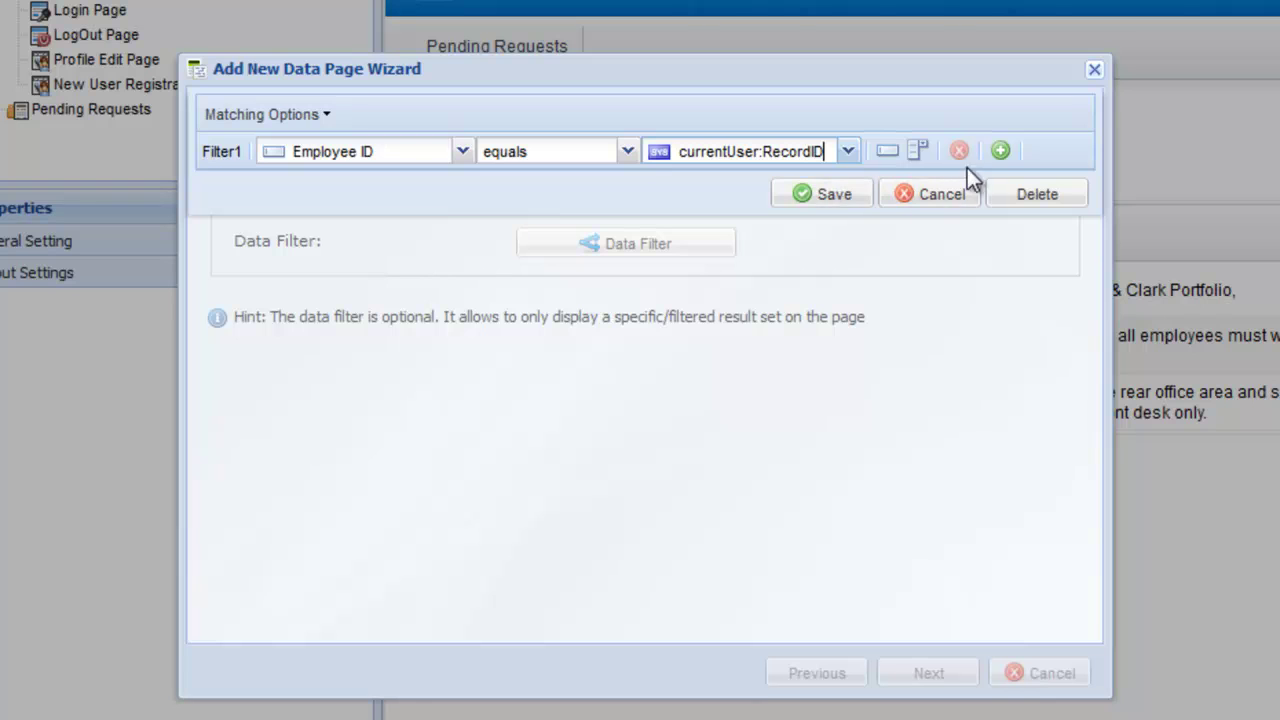
- Add a second condition, request status does not equal Pending, and save the filter
{"action": "left_click", "coordinate": [1000, 151]}
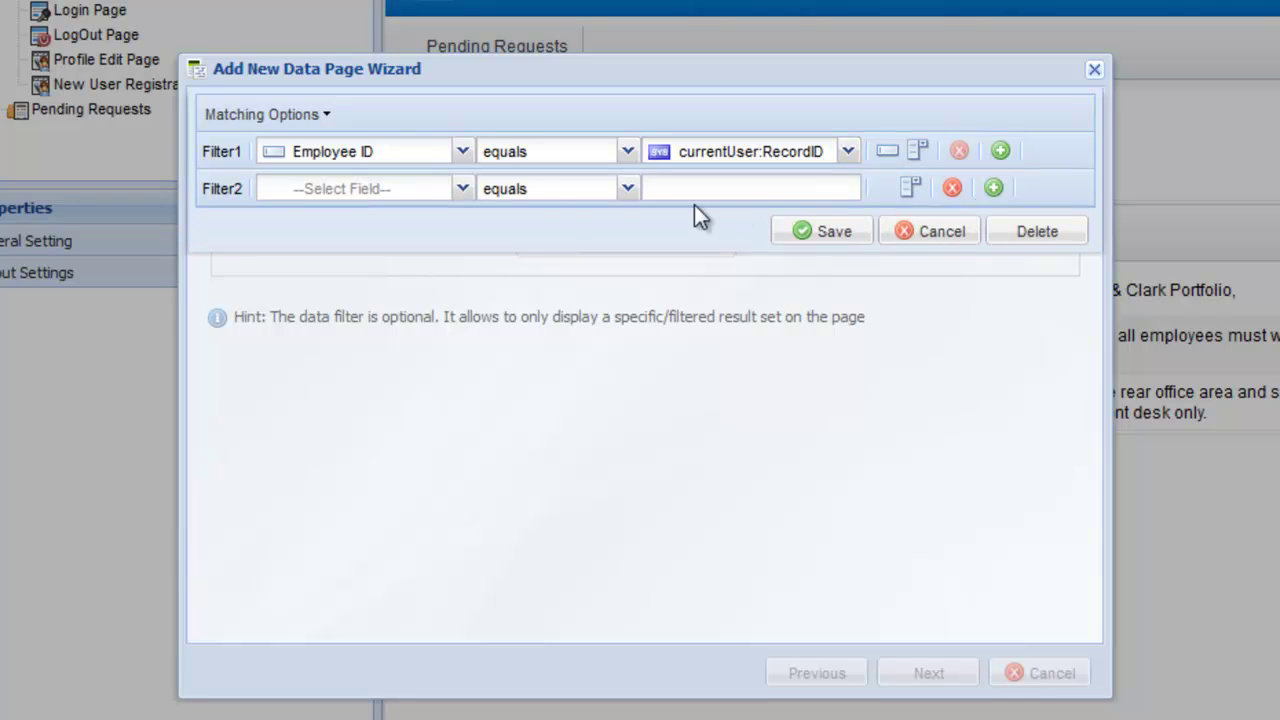
{"action": "left_click", "coordinate": [463, 190]}
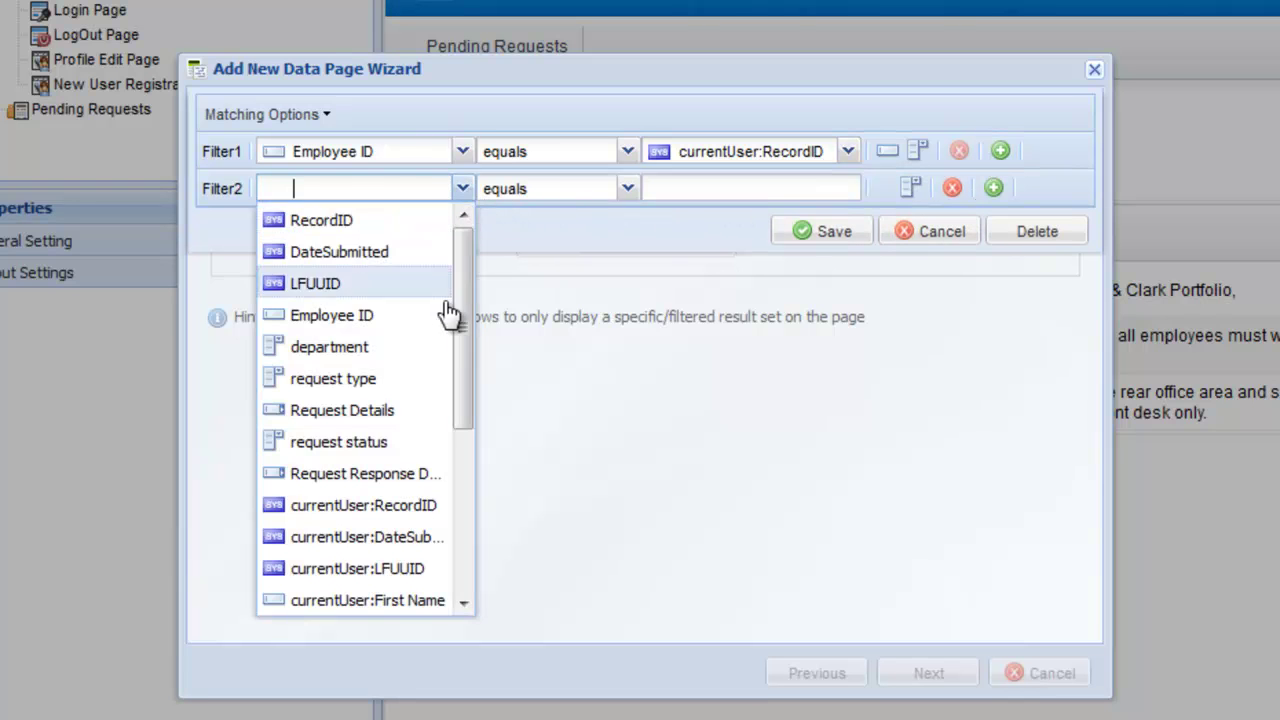
{"action": "left_click", "coordinate": [440, 443]}
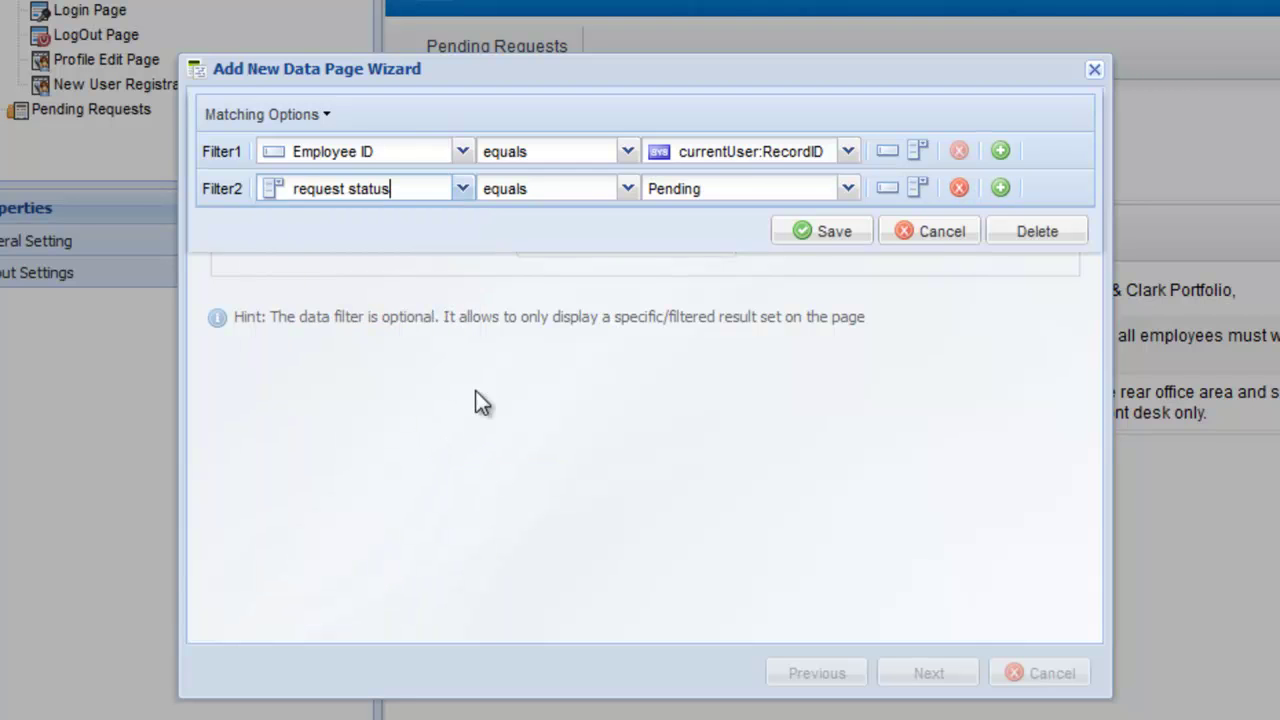
{"action": "left_click", "coordinate": [627, 191]}
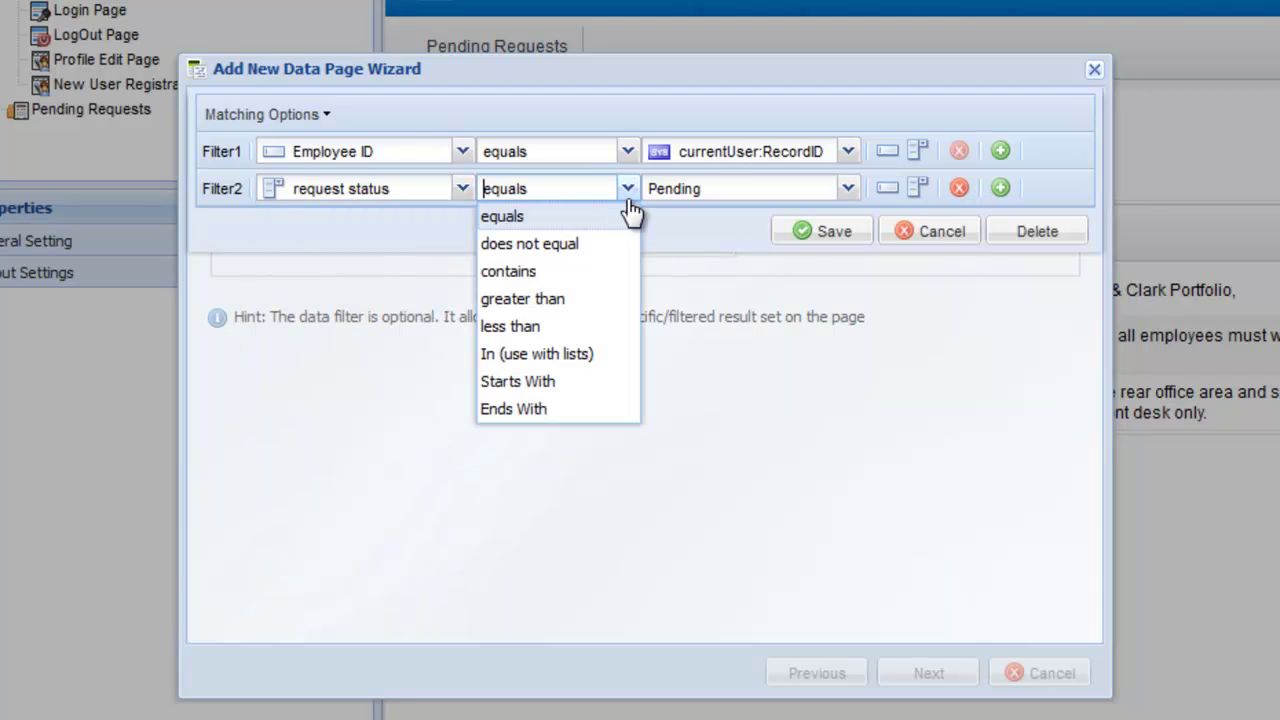
{"action": "left_click", "coordinate": [620, 244]}
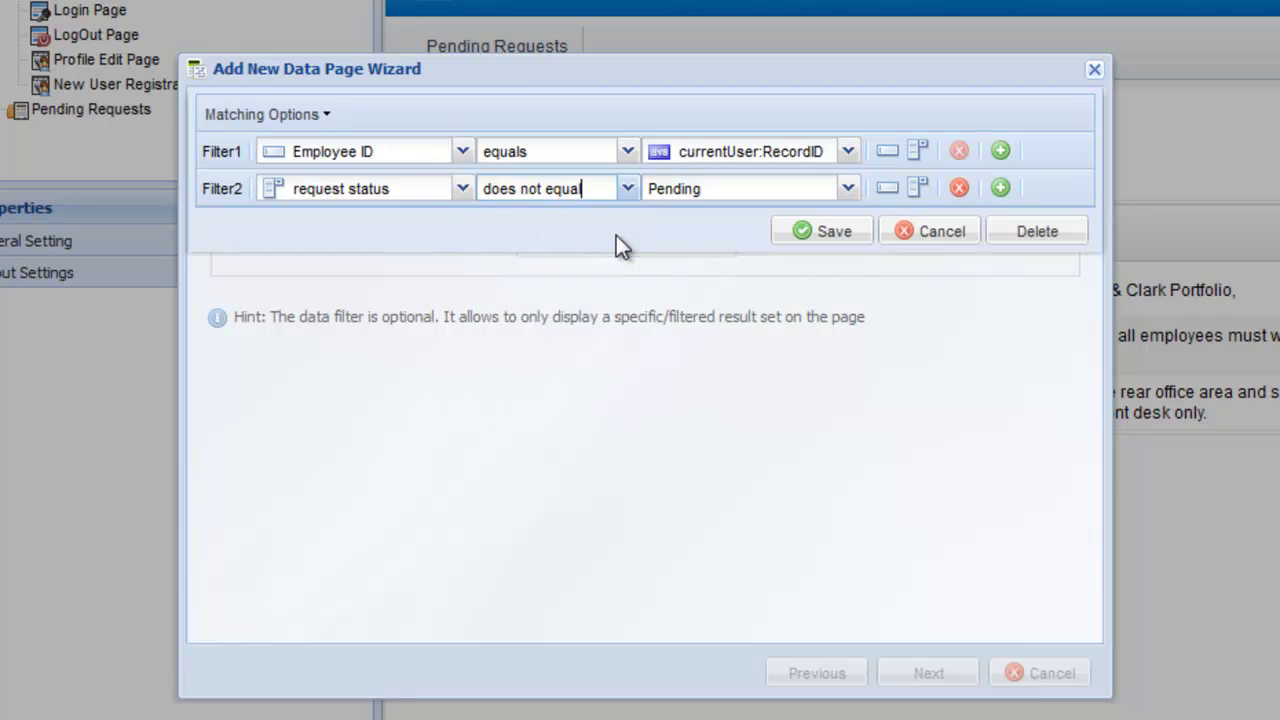
{"action": "left_click", "coordinate": [790, 238]}
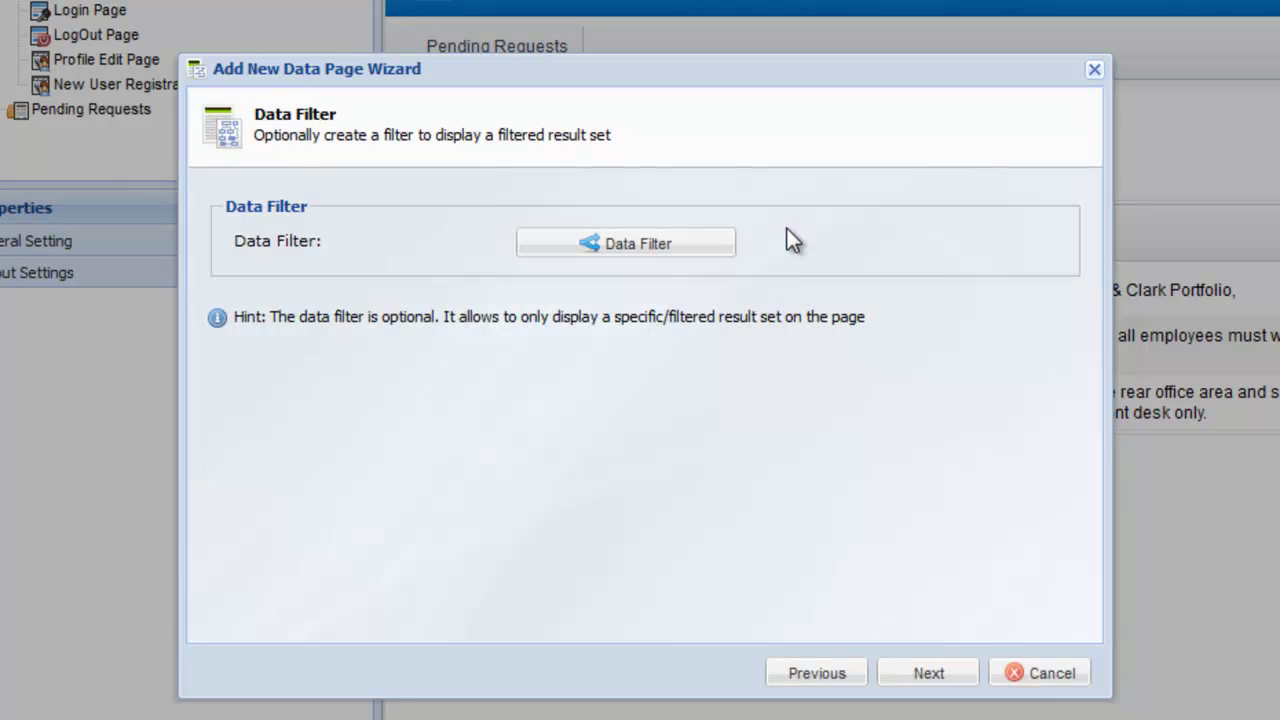
- Finish Request History as a table of Employee ID through request status columns, and add it to the menu
{"action": "left_click", "coordinate": [955, 675]}
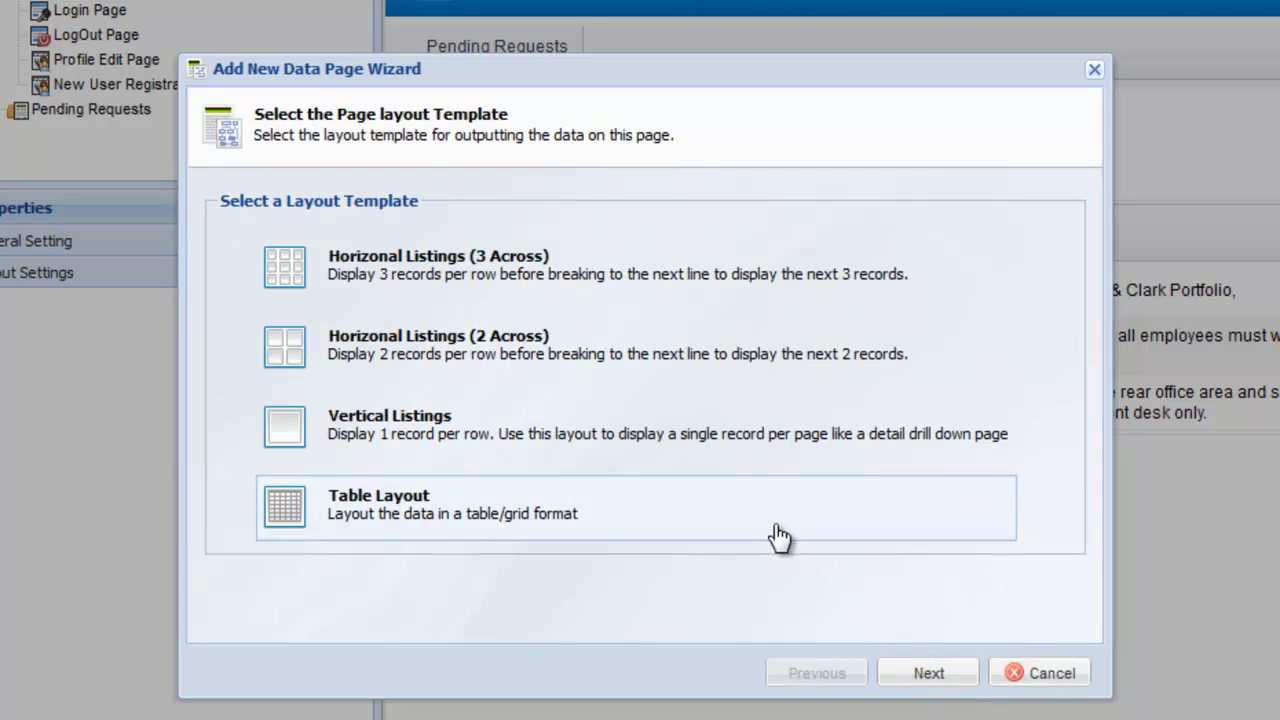
{"action": "left_click", "coordinate": [779, 537]}
{"action": "left_click", "coordinate": [930, 674]}
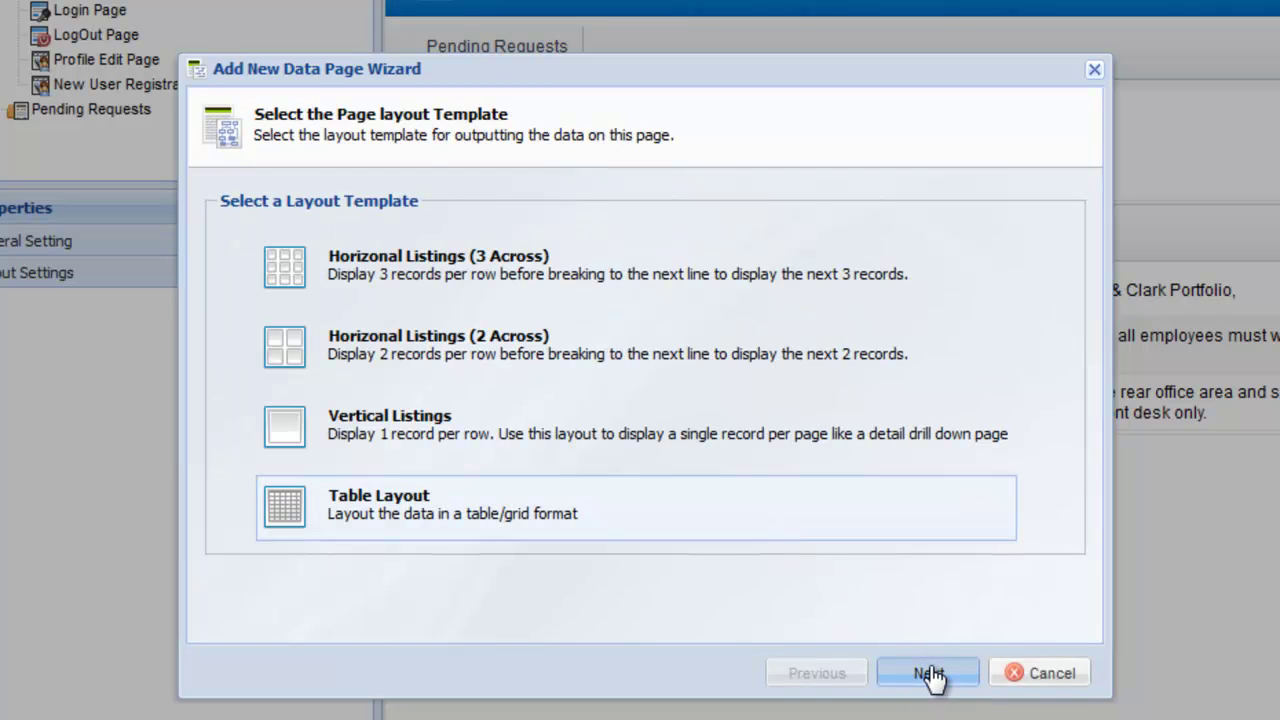
{"action": "left_click_drag", "start_coordinate": [300, 325], "coordinate": [504, 462]}
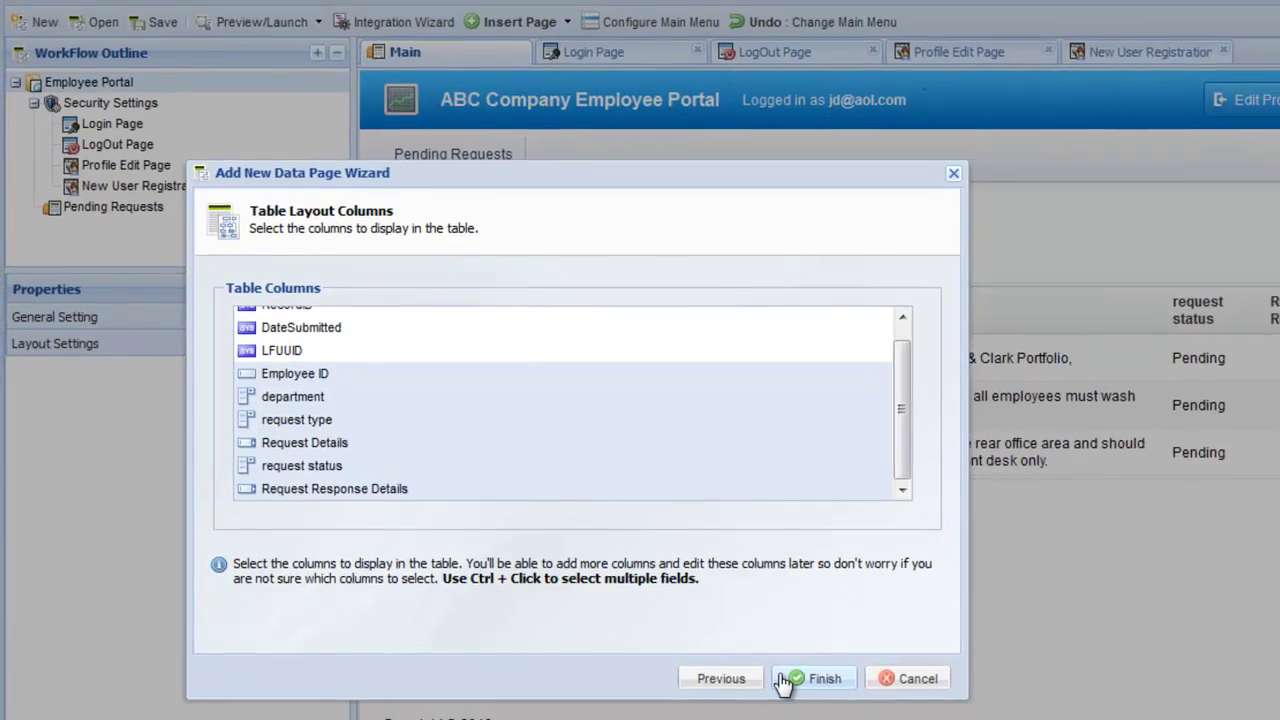
{"action": "left_click", "coordinate": [852, 676]}
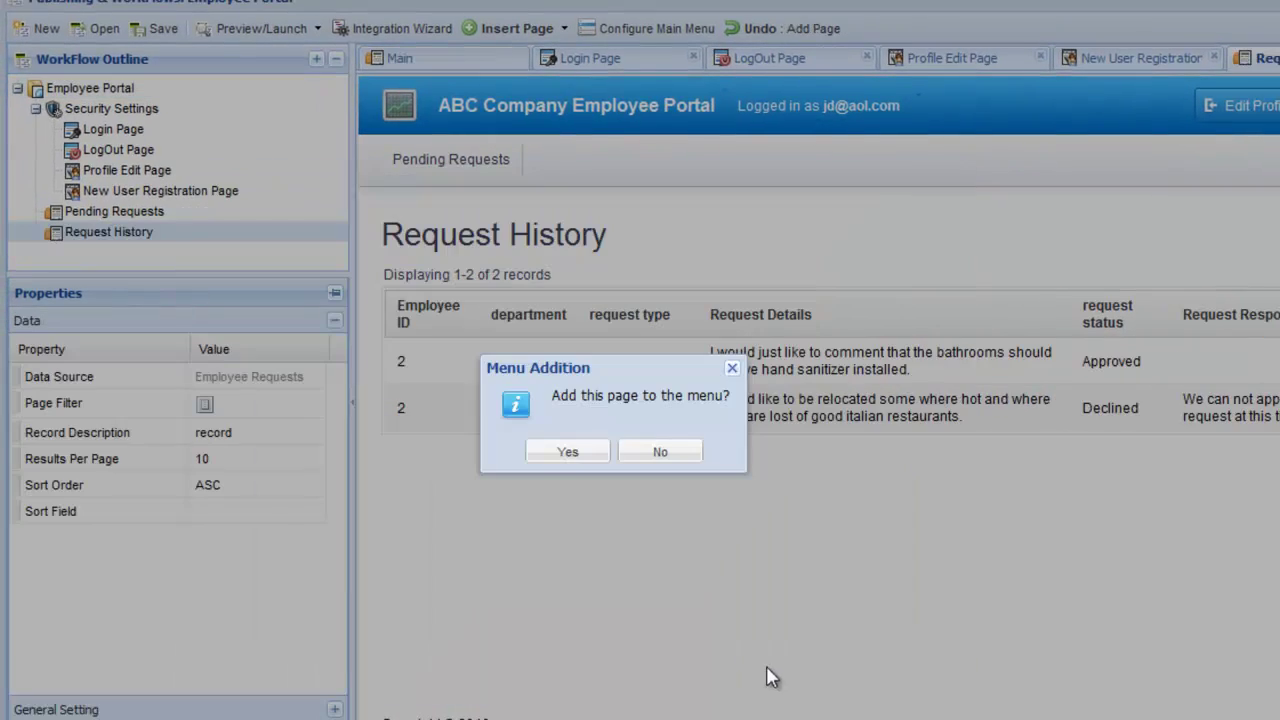
{"action": "left_click", "coordinate": [567, 452]}
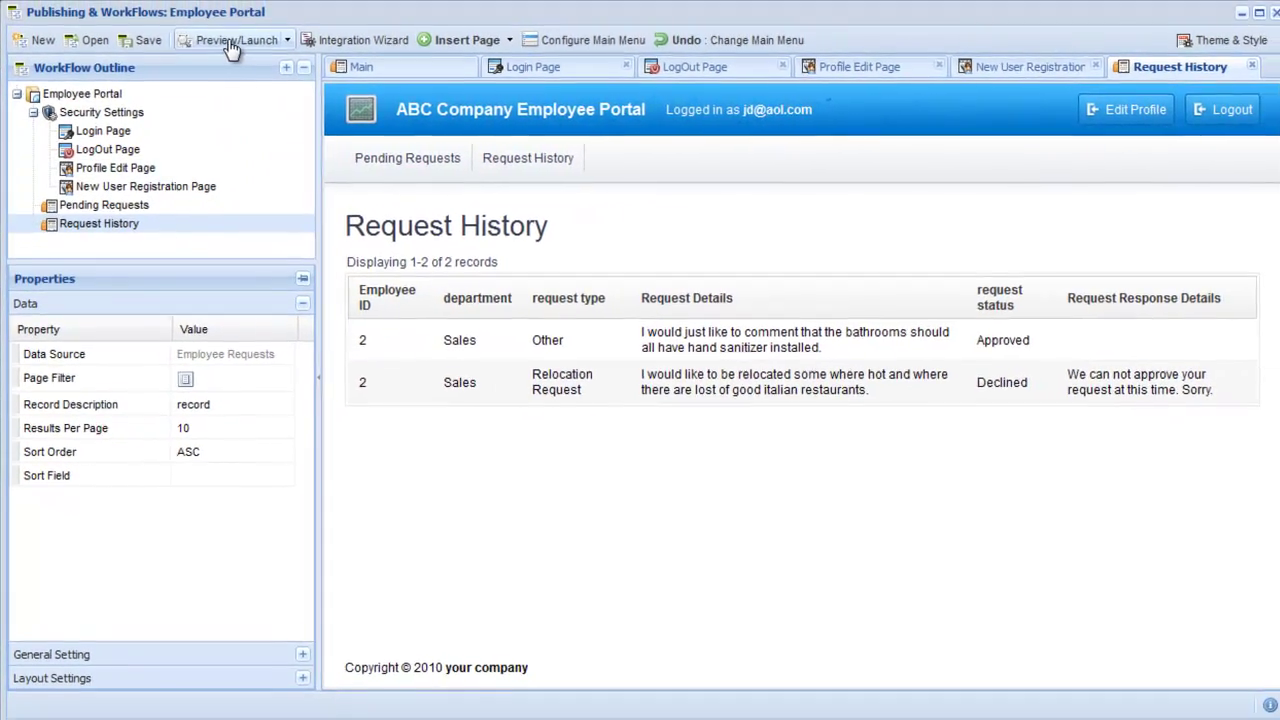
- Preview the portal, log in as an employee, check Request History, then save the workflow
{"action": "left_click", "coordinate": [232, 44]}
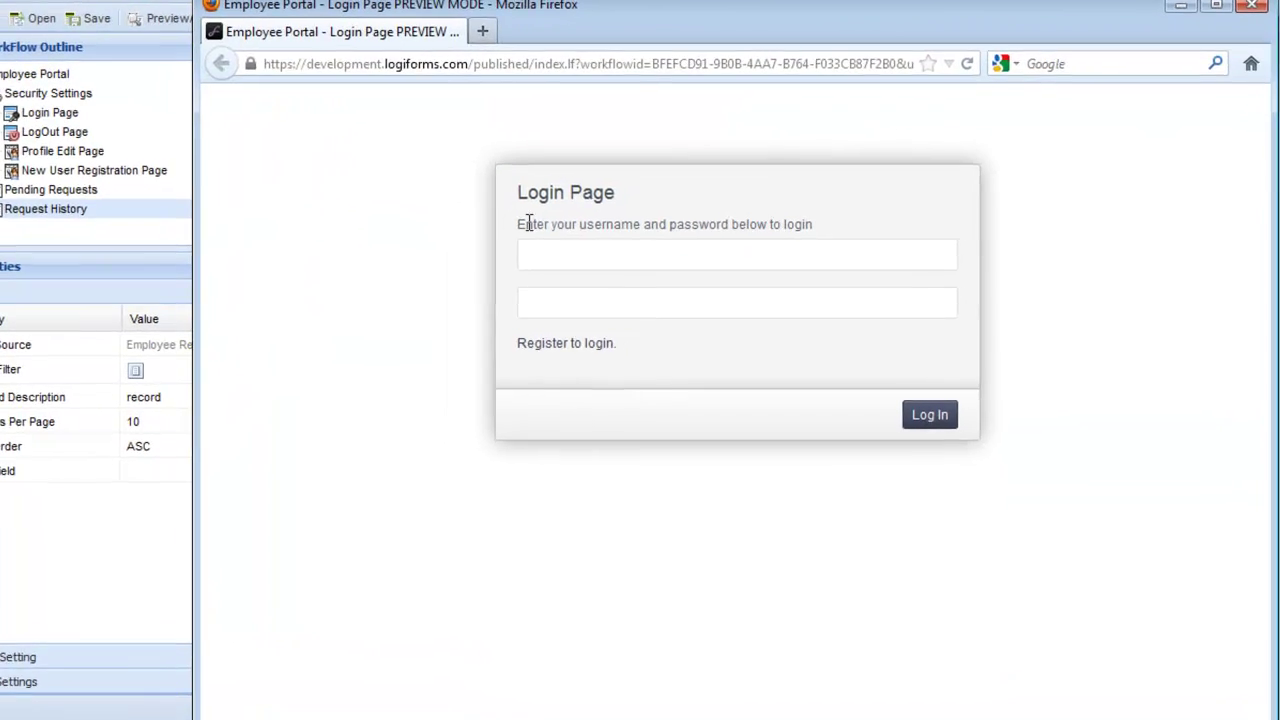
{"action": "left_click", "coordinate": [569, 247]}
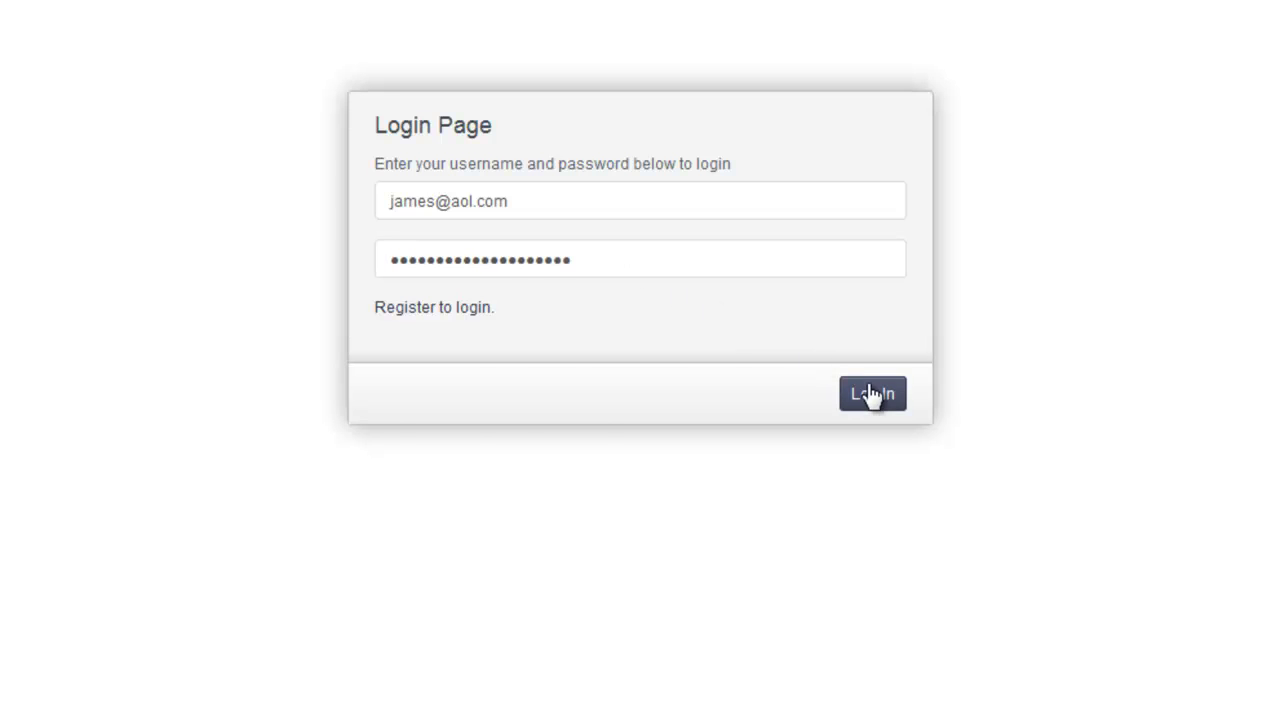
{"action": "left_click", "coordinate": [872, 394]}
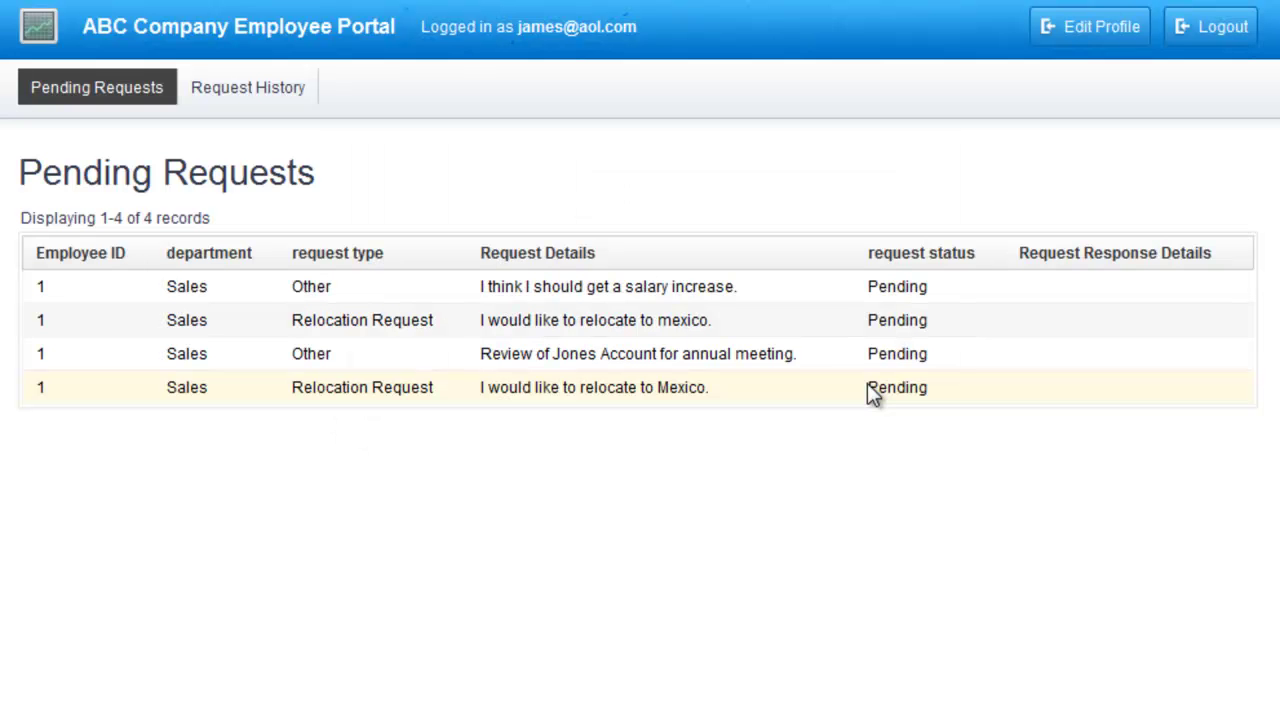
{"action": "left_click", "coordinate": [281, 104]}
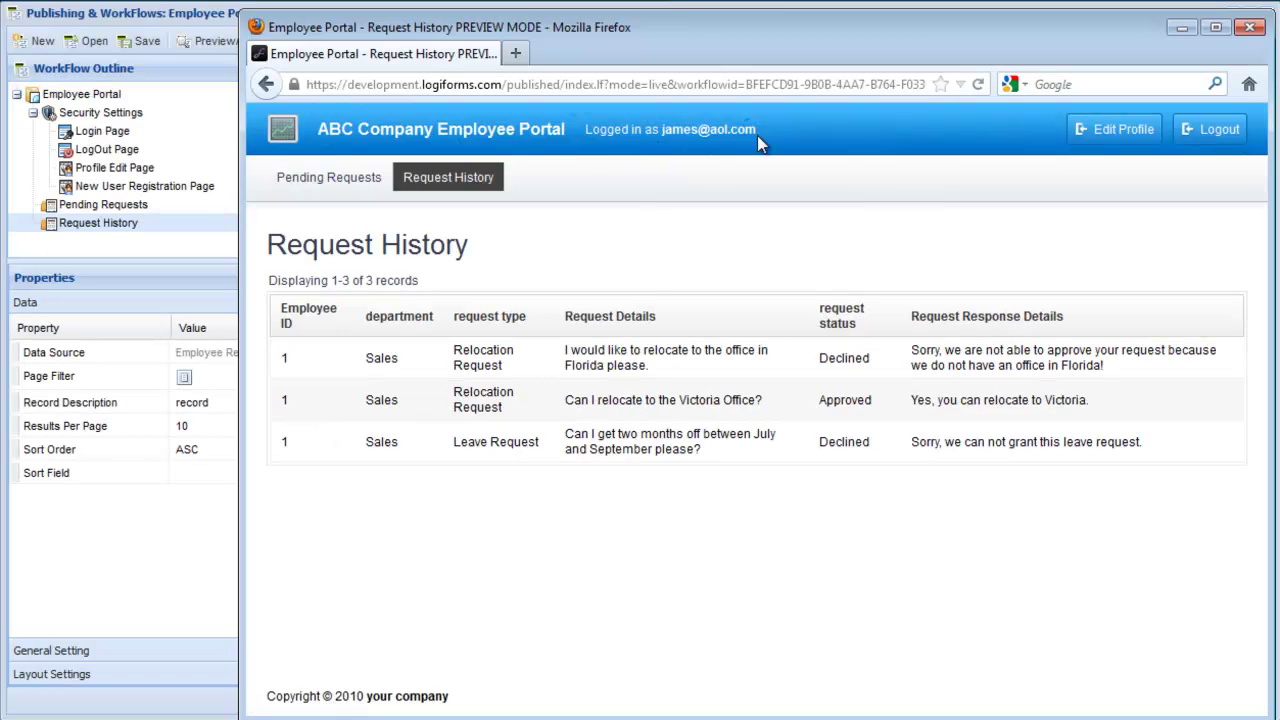
{"action": "left_click", "coordinate": [1249, 27]}
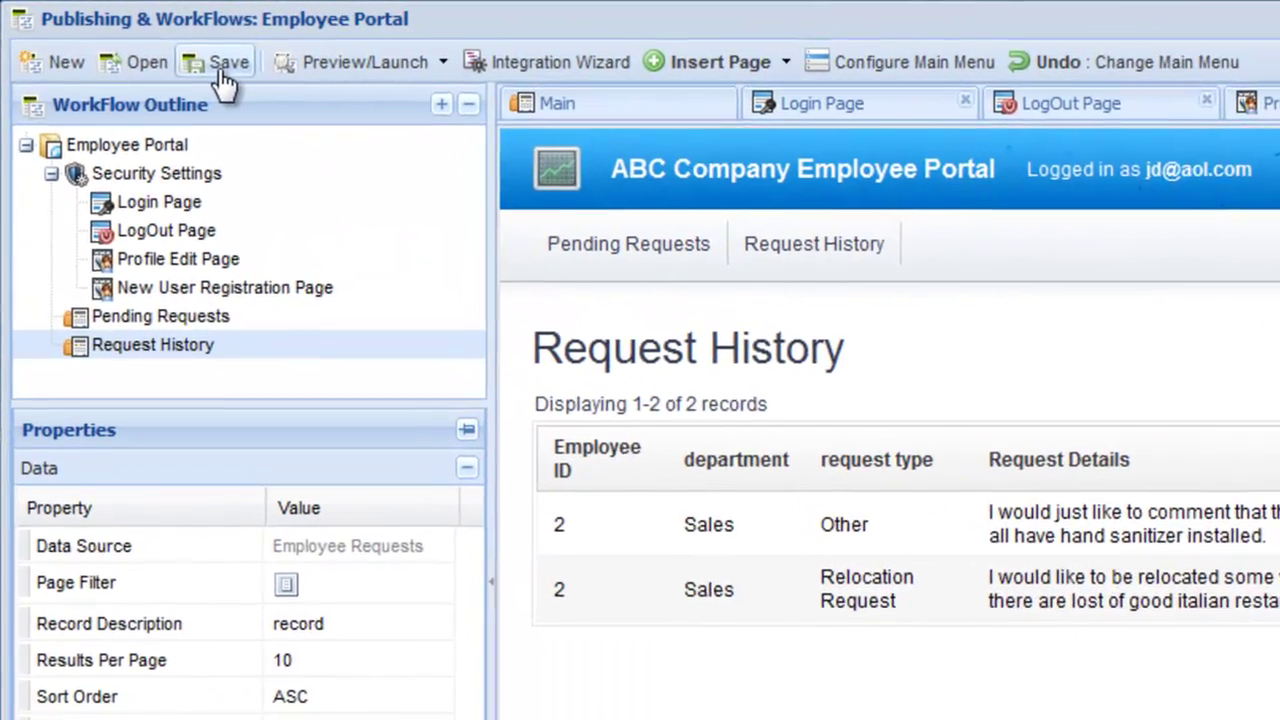
{"action": "left_click", "coordinate": [177, 55]}
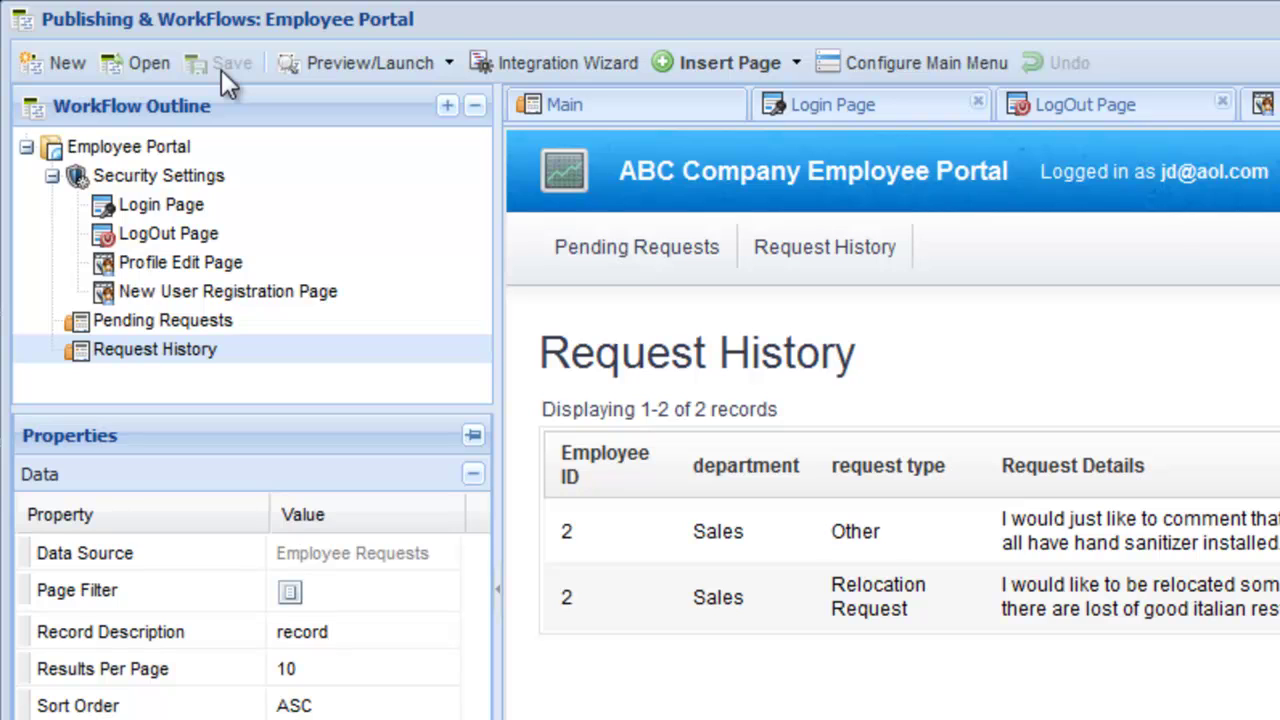
{"action": "left_click", "coordinate": [188, 146]}
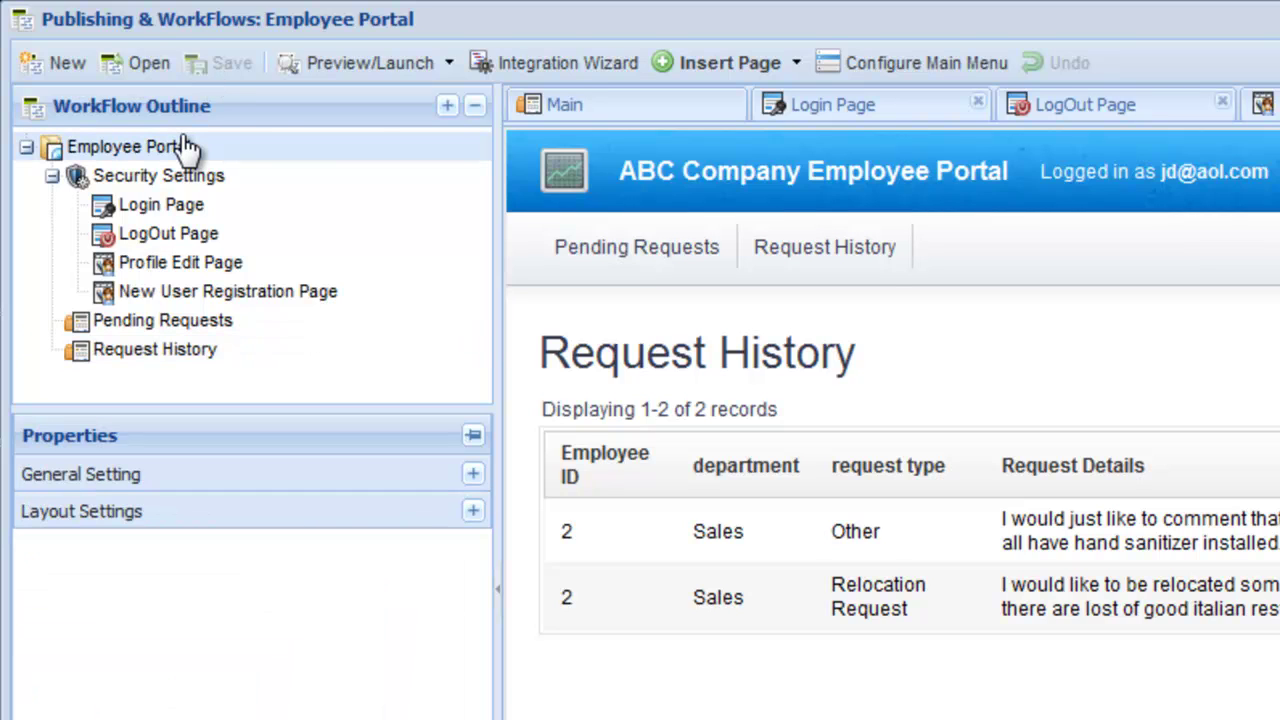
- Add a New Request menu item linking to the Employee Requests form in a LightBox Overlay, refreshing on close
{"action": "left_click", "coordinate": [860, 65]}
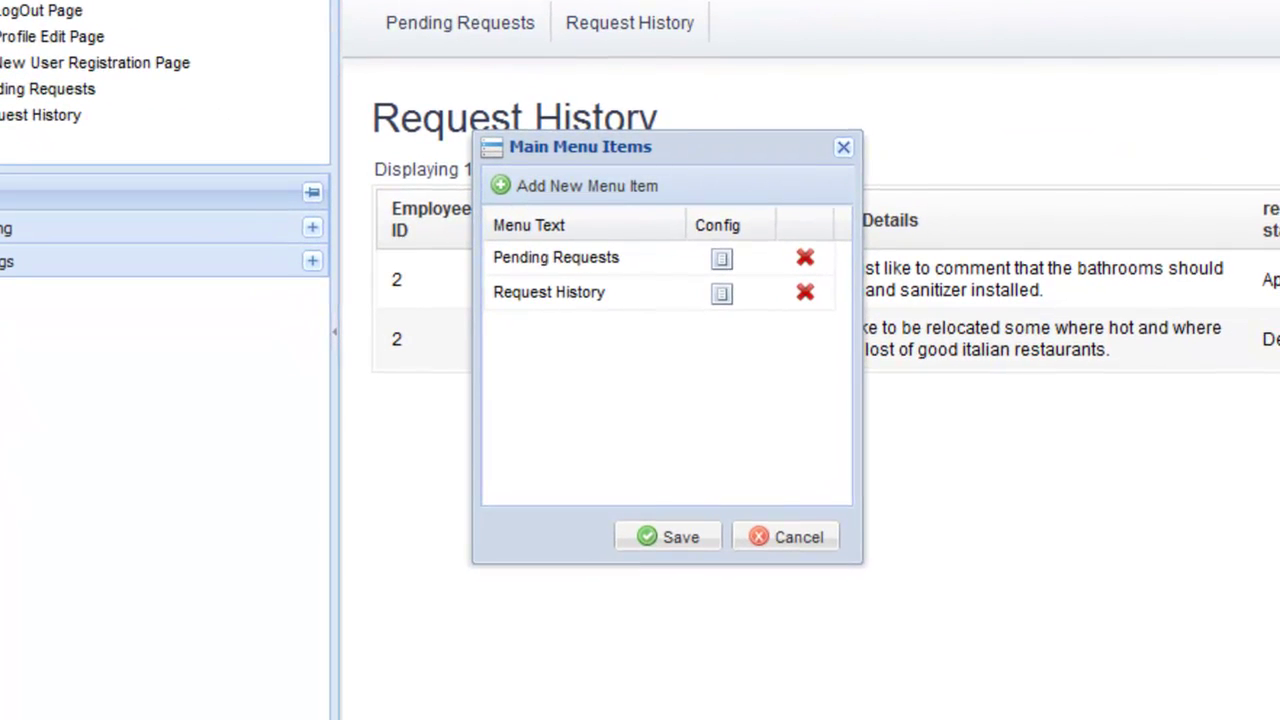
{"action": "left_click", "coordinate": [593, 178]}
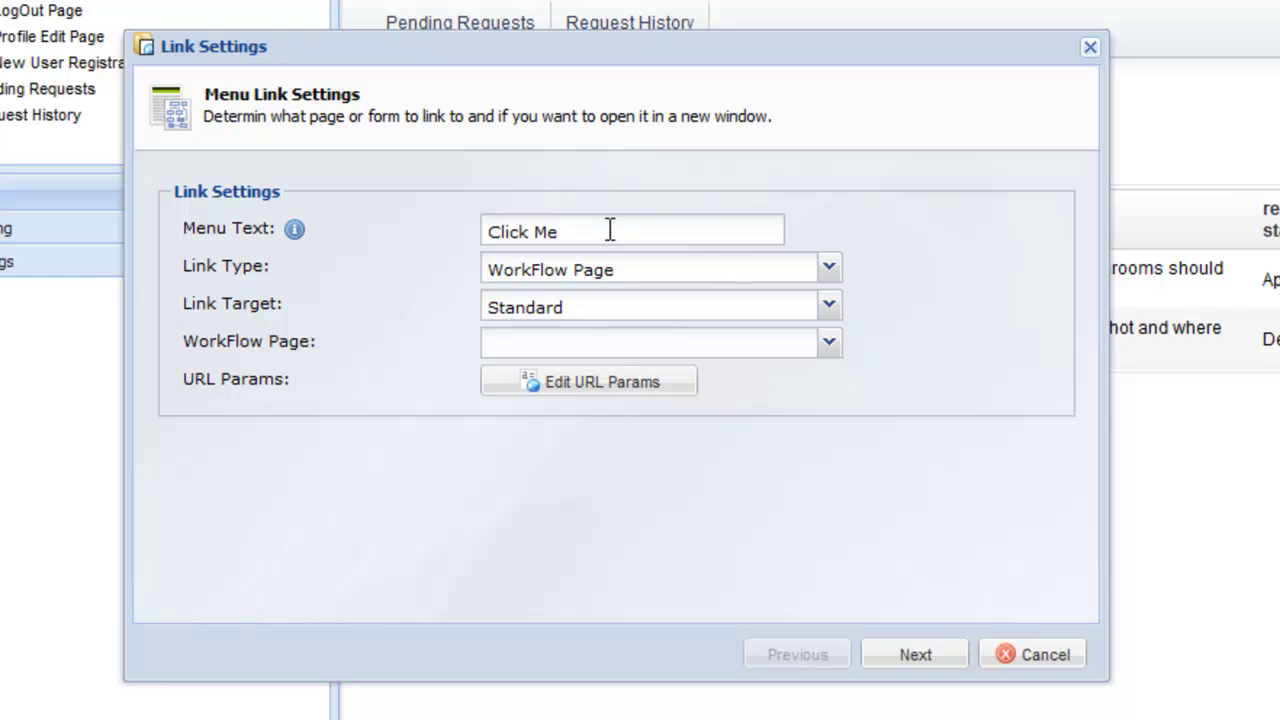
{"action": "left_click", "coordinate": [609, 230]}
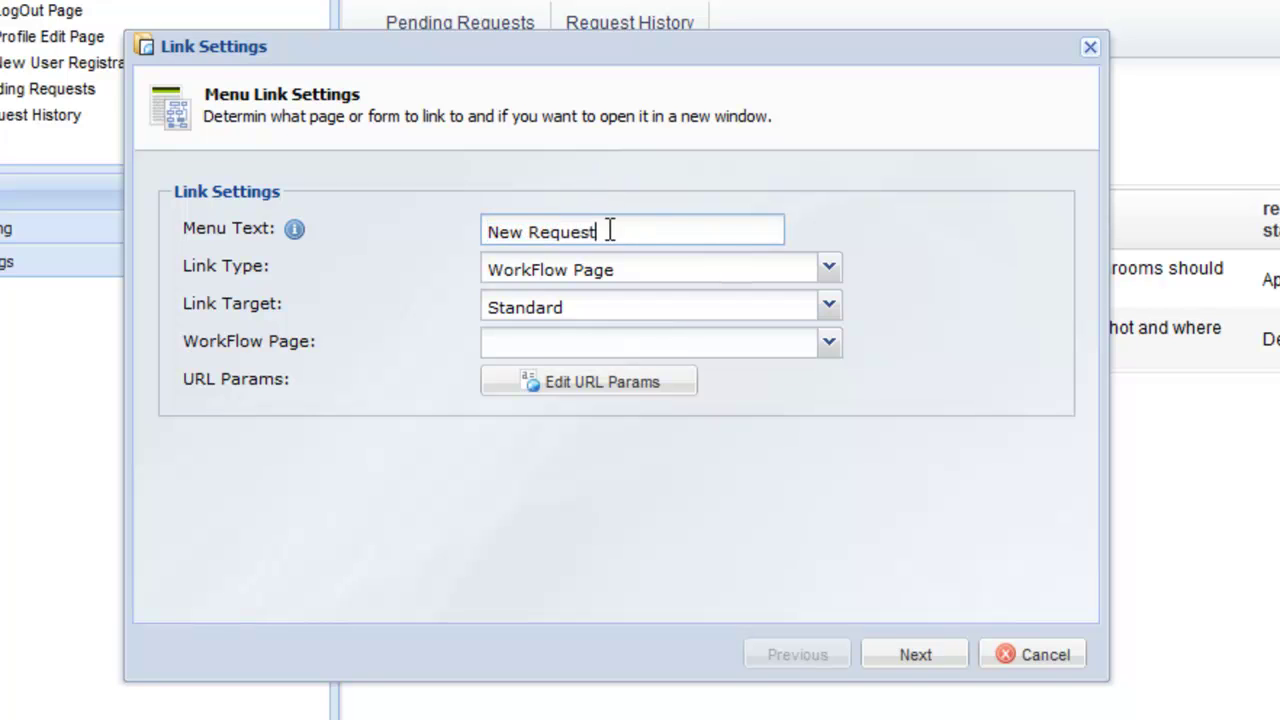
{"action": "left_click", "coordinate": [688, 277]}
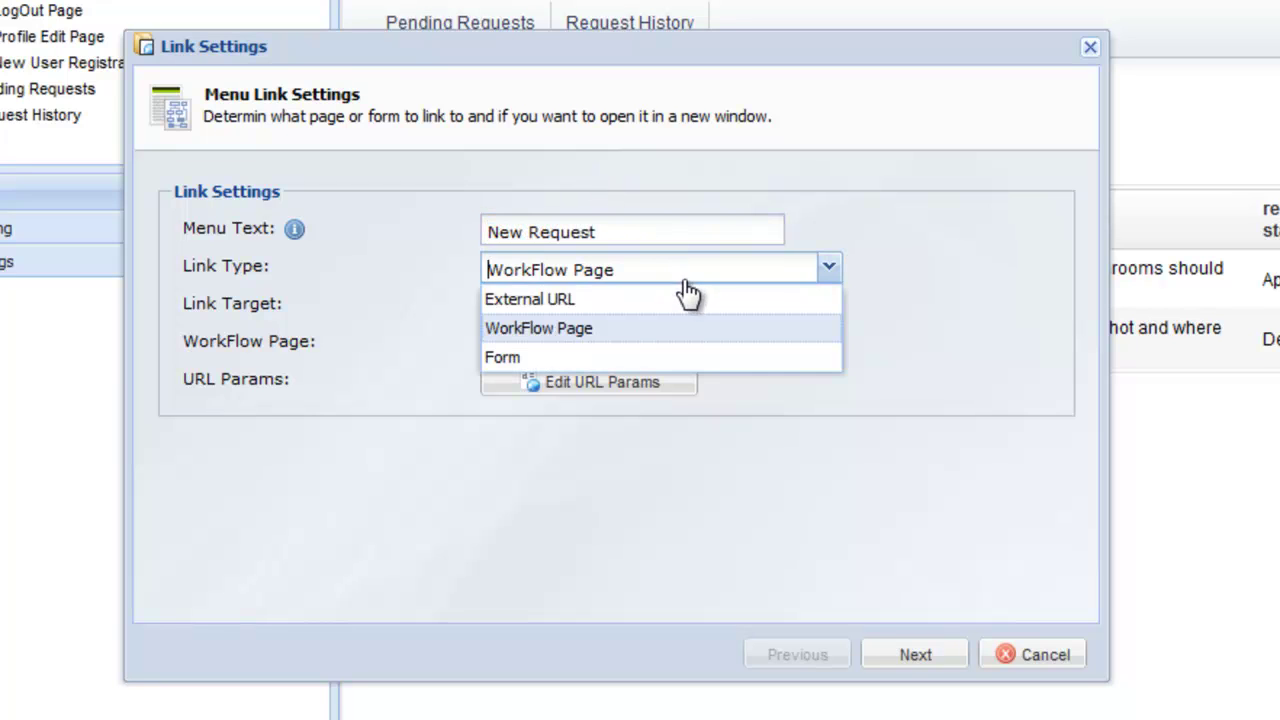
{"action": "left_click", "coordinate": [684, 358]}
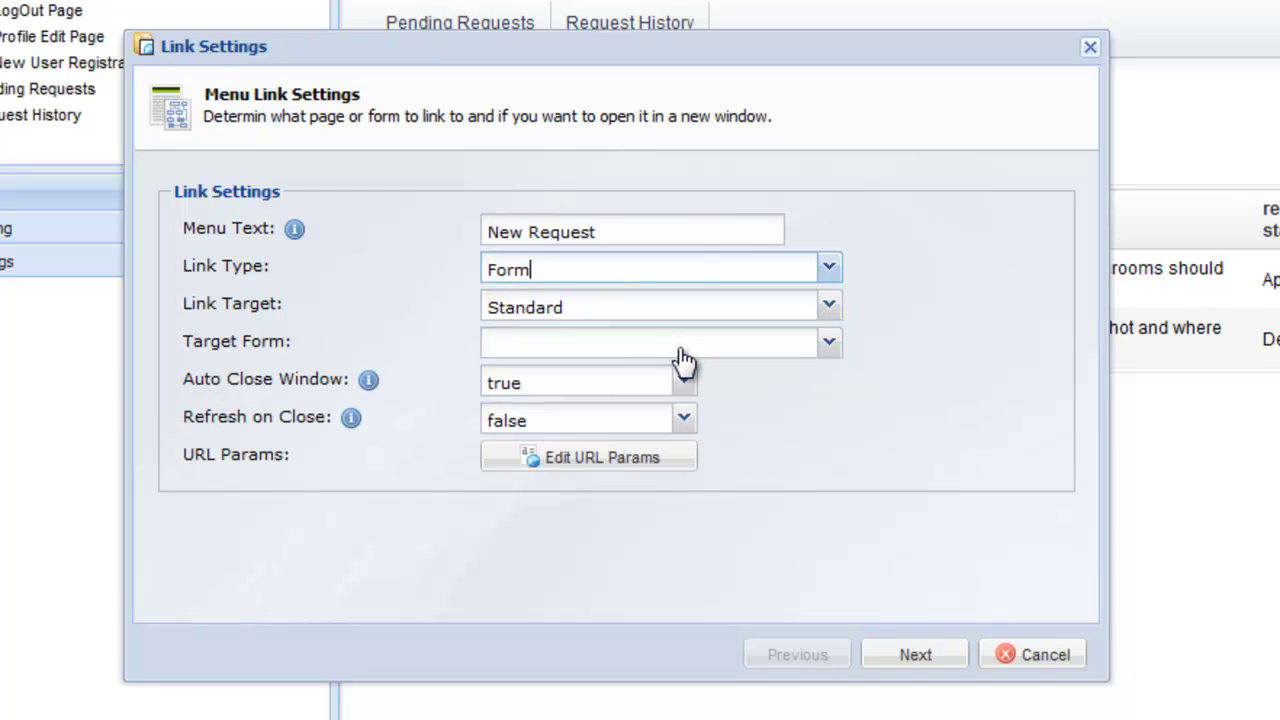
{"action": "left_click", "coordinate": [686, 322]}
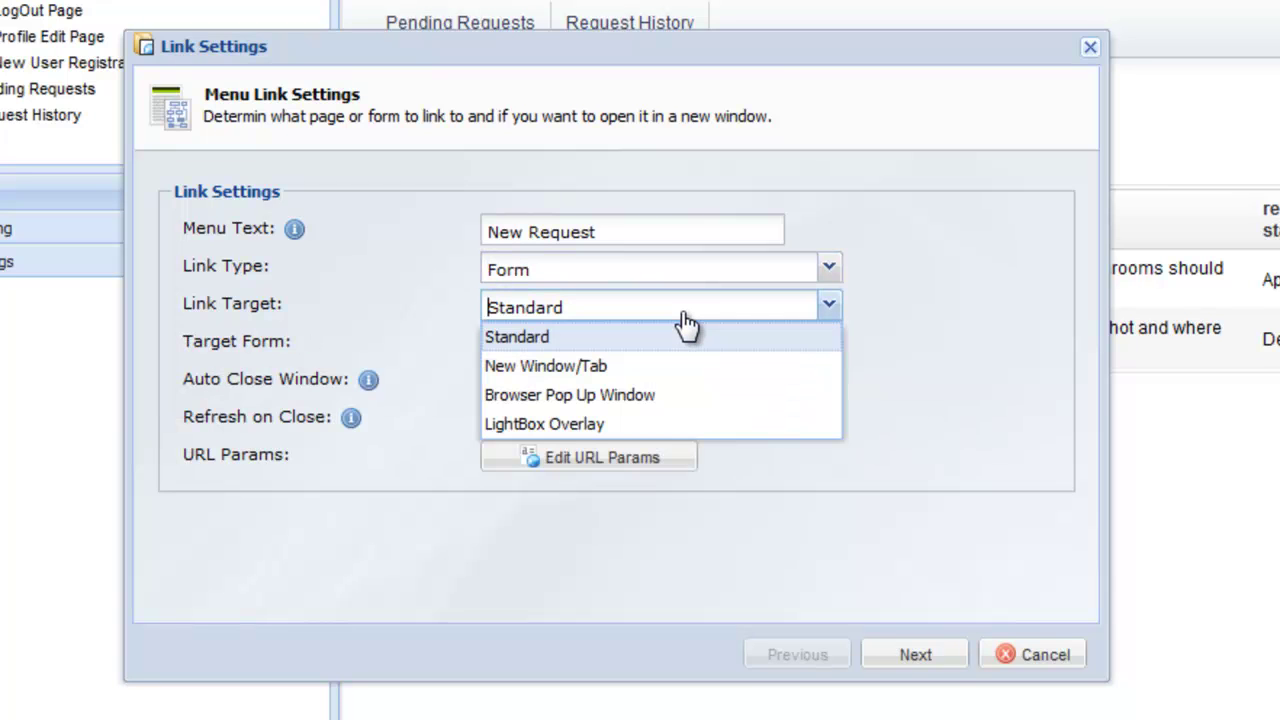
{"action": "left_click", "coordinate": [691, 424]}
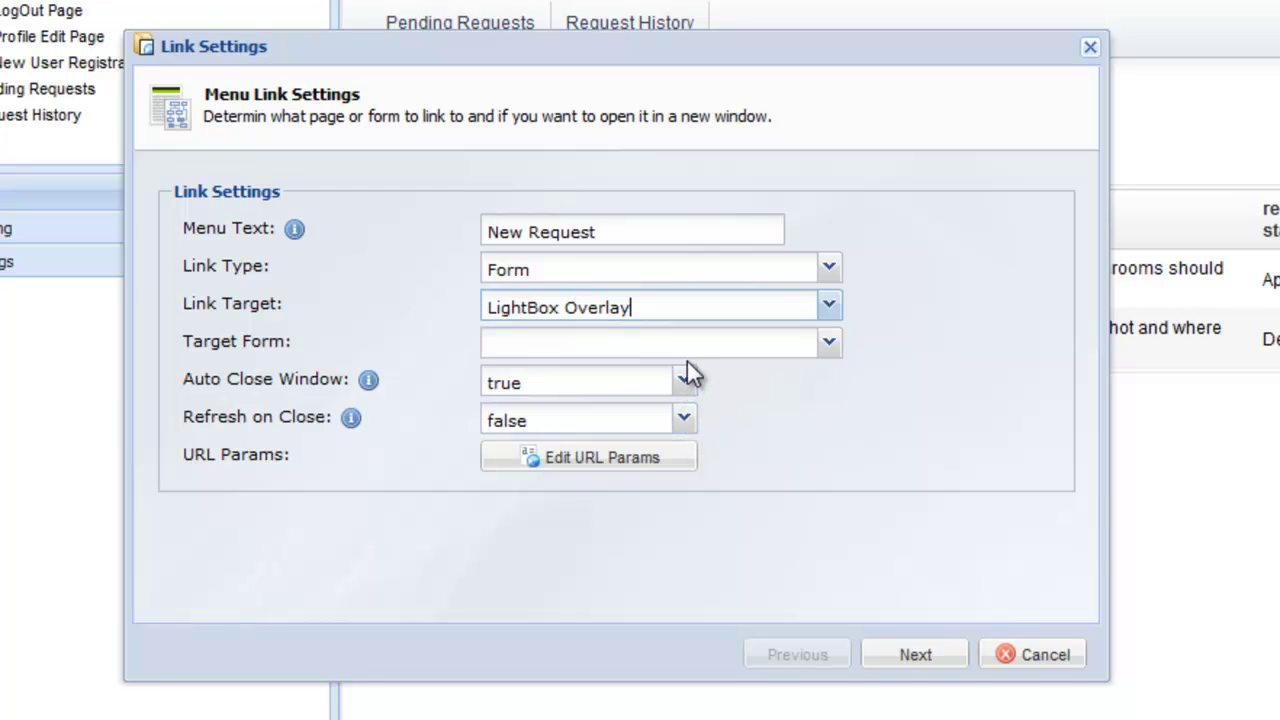
{"action": "left_click", "coordinate": [690, 354]}
{"action": "left_click", "coordinate": [688, 382]}
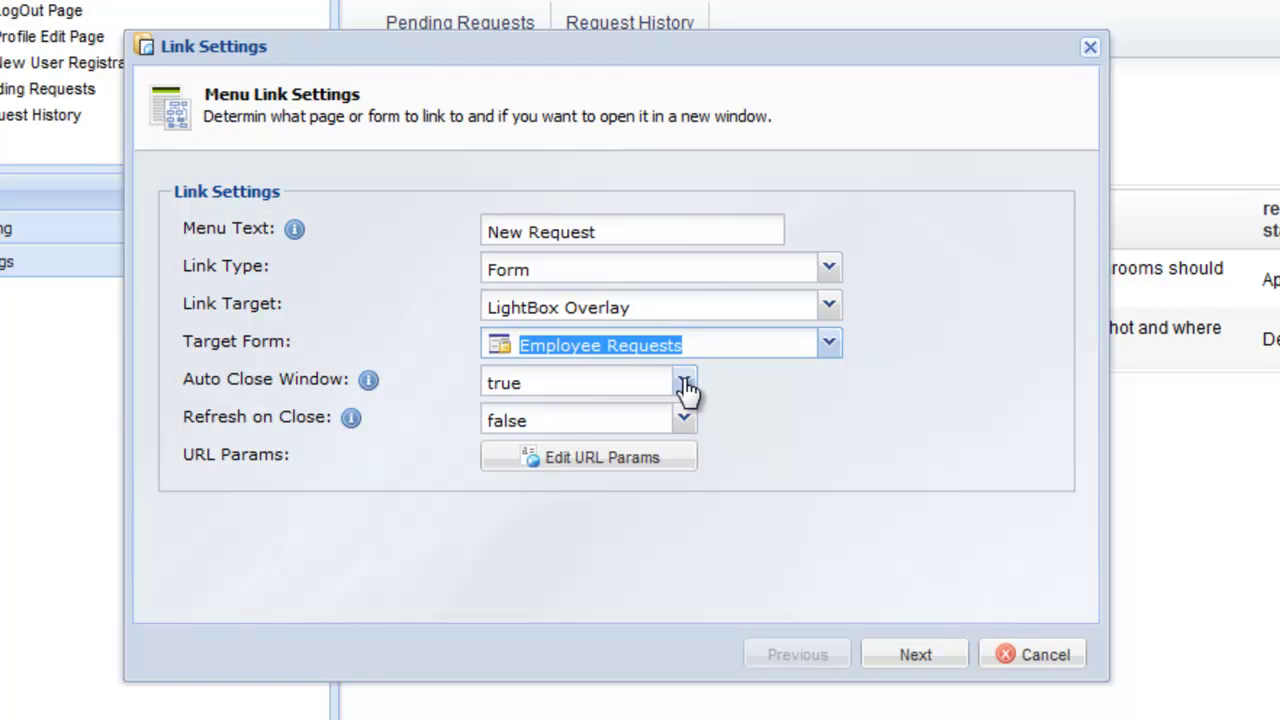
{"action": "left_click", "coordinate": [685, 421]}
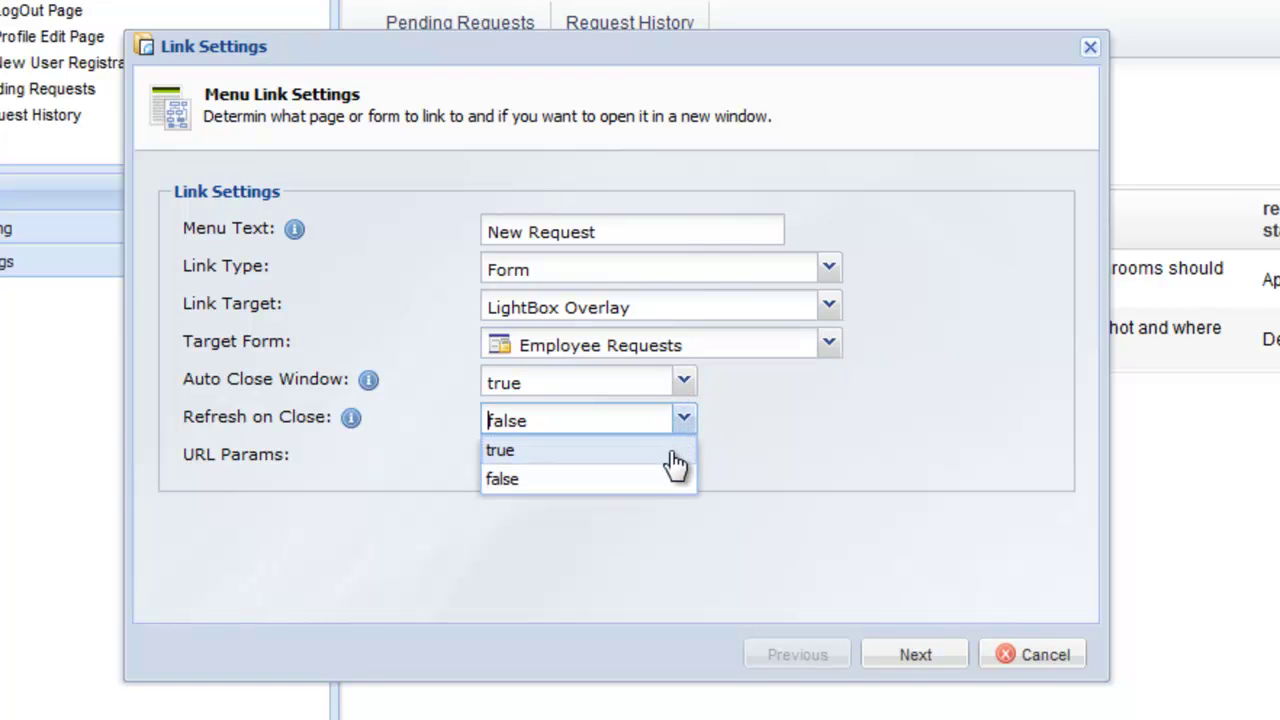
{"action": "left_click", "coordinate": [676, 455]}
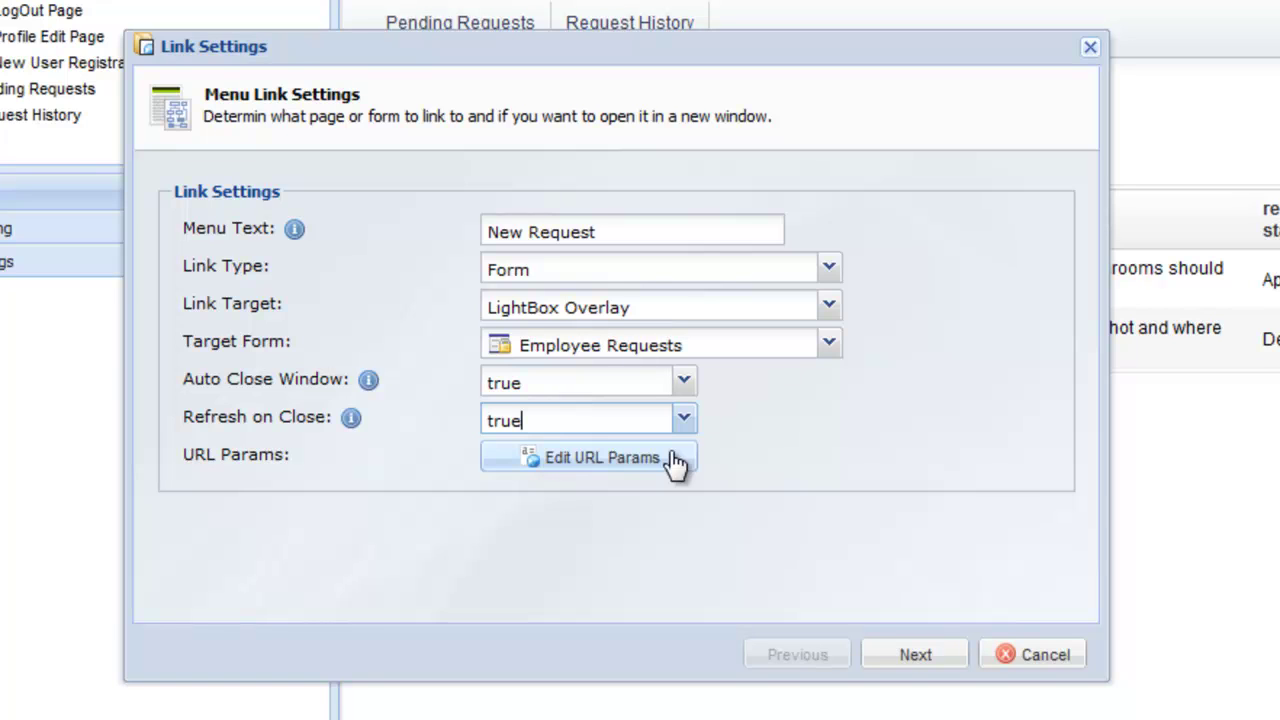
- Add a URL parameter passing currentUser:RecordID into the Employee ID field
{"action": "left_click", "coordinate": [676, 460]}
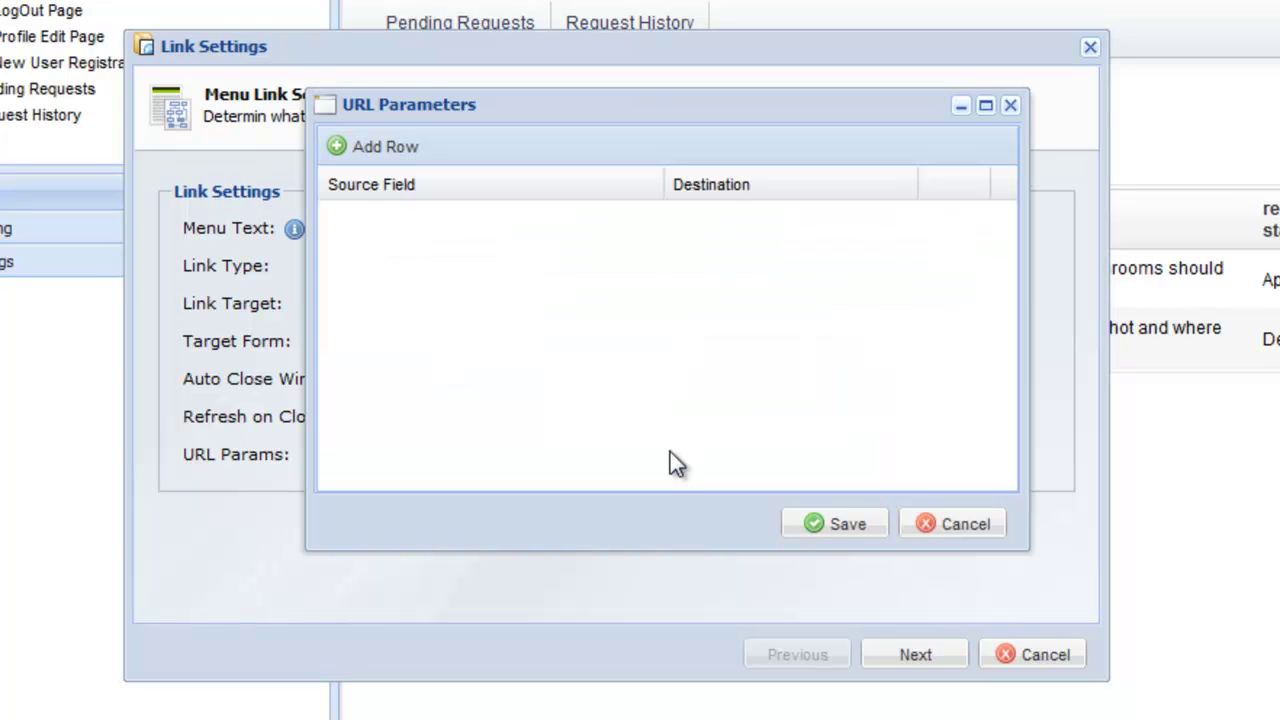
{"action": "left_click", "coordinate": [423, 150]}
{"action": "left_click", "coordinate": [440, 226]}
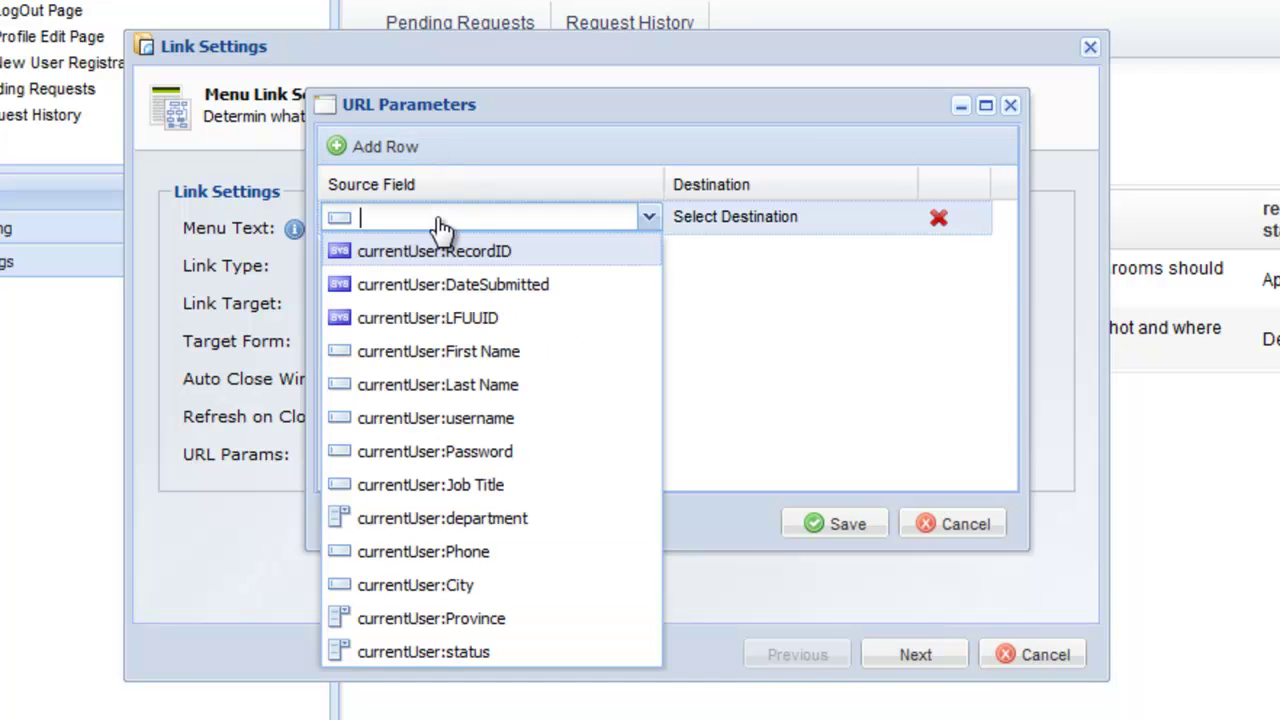
{"action": "left_click", "coordinate": [445, 253]}
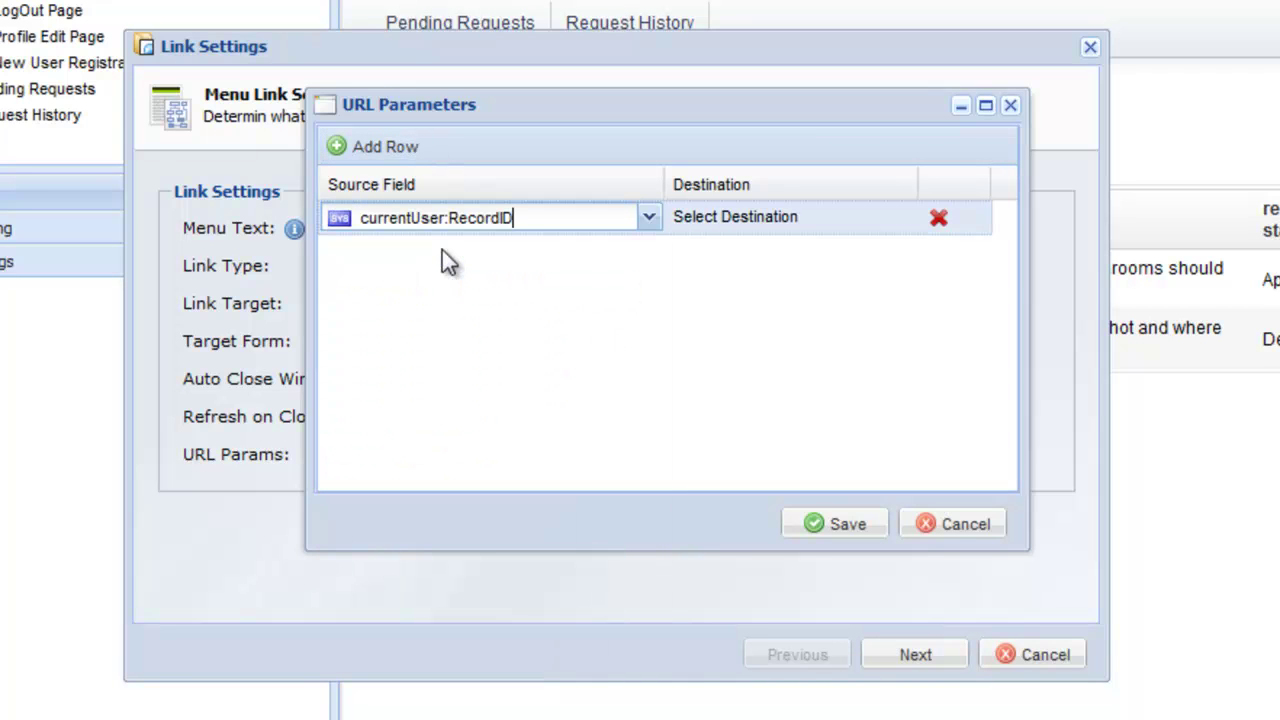
{"action": "left_click", "coordinate": [823, 226]}
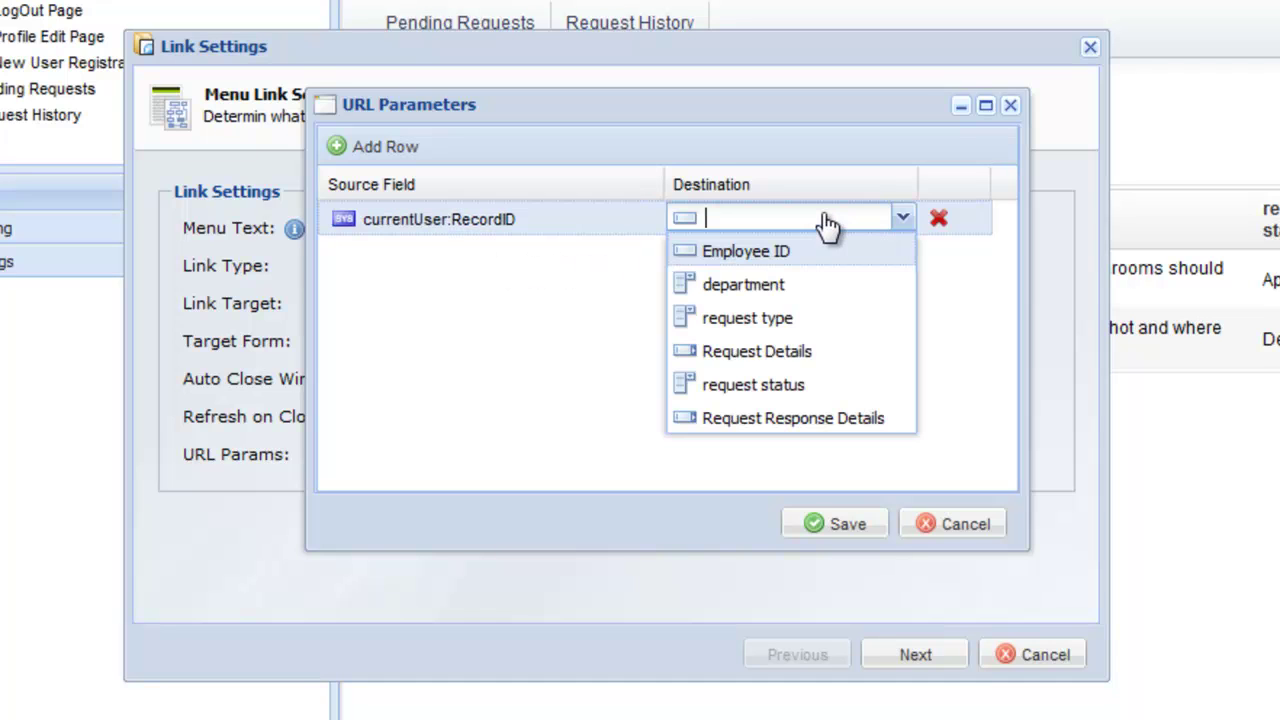
{"action": "left_click", "coordinate": [821, 258]}
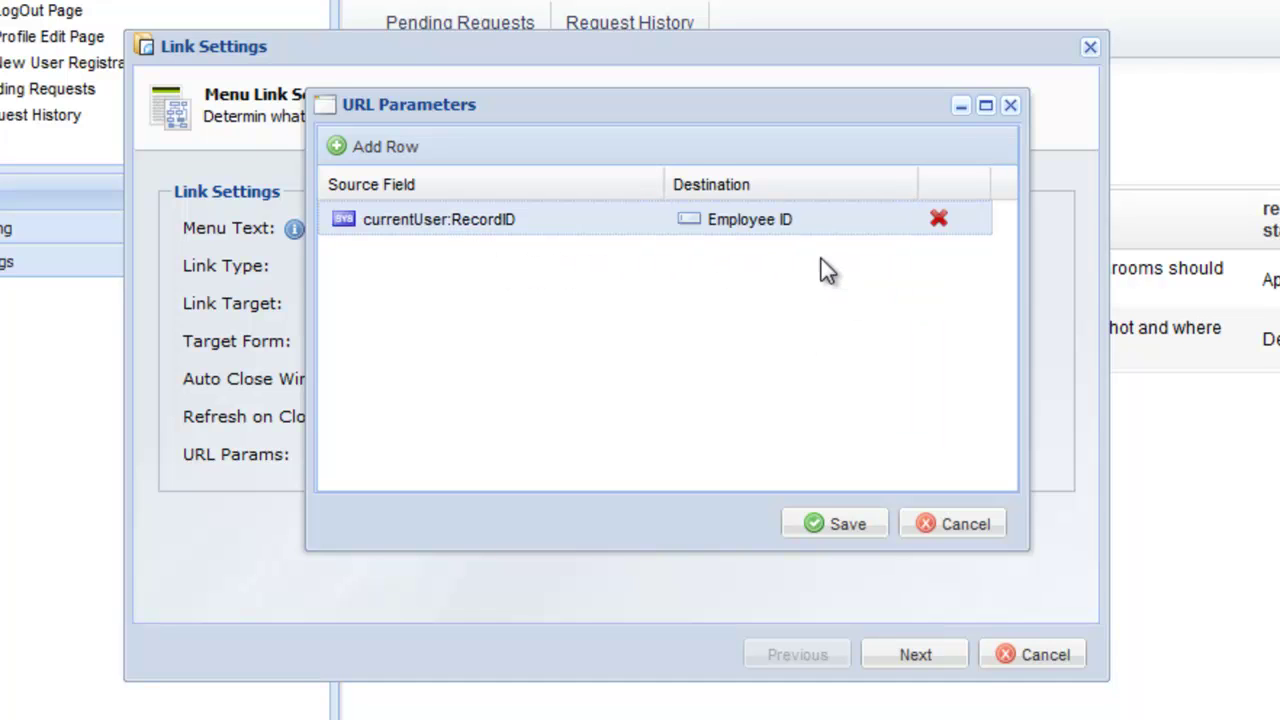
- Add a second parameter passing currentUser:department into department, and save the mappings
{"action": "left_click", "coordinate": [397, 154]}
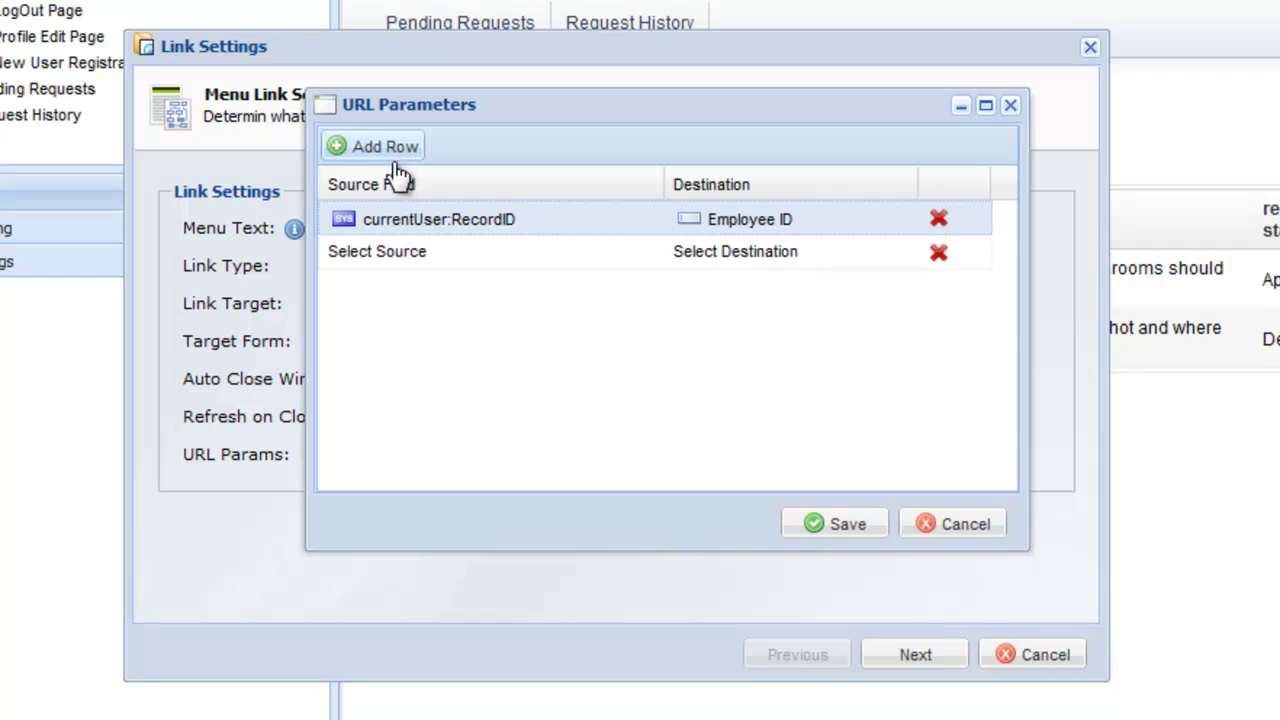
{"action": "left_click", "coordinate": [406, 258]}
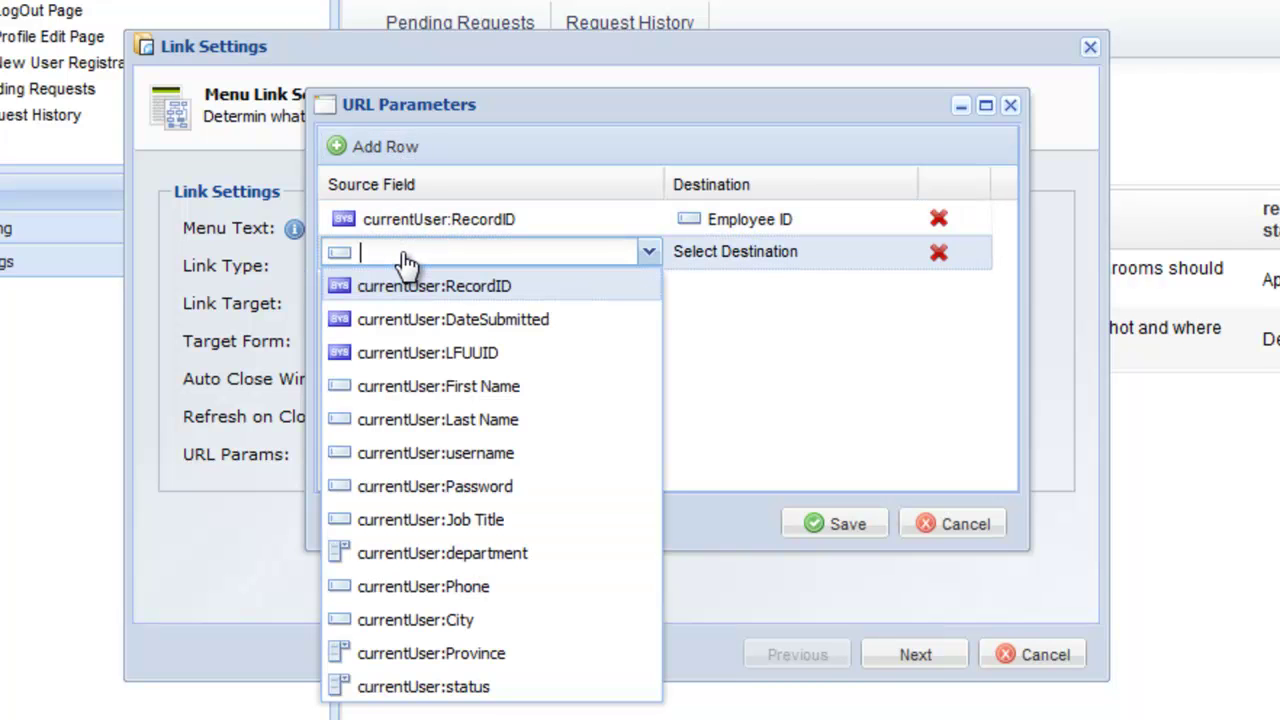
{"action": "left_click", "coordinate": [412, 553]}
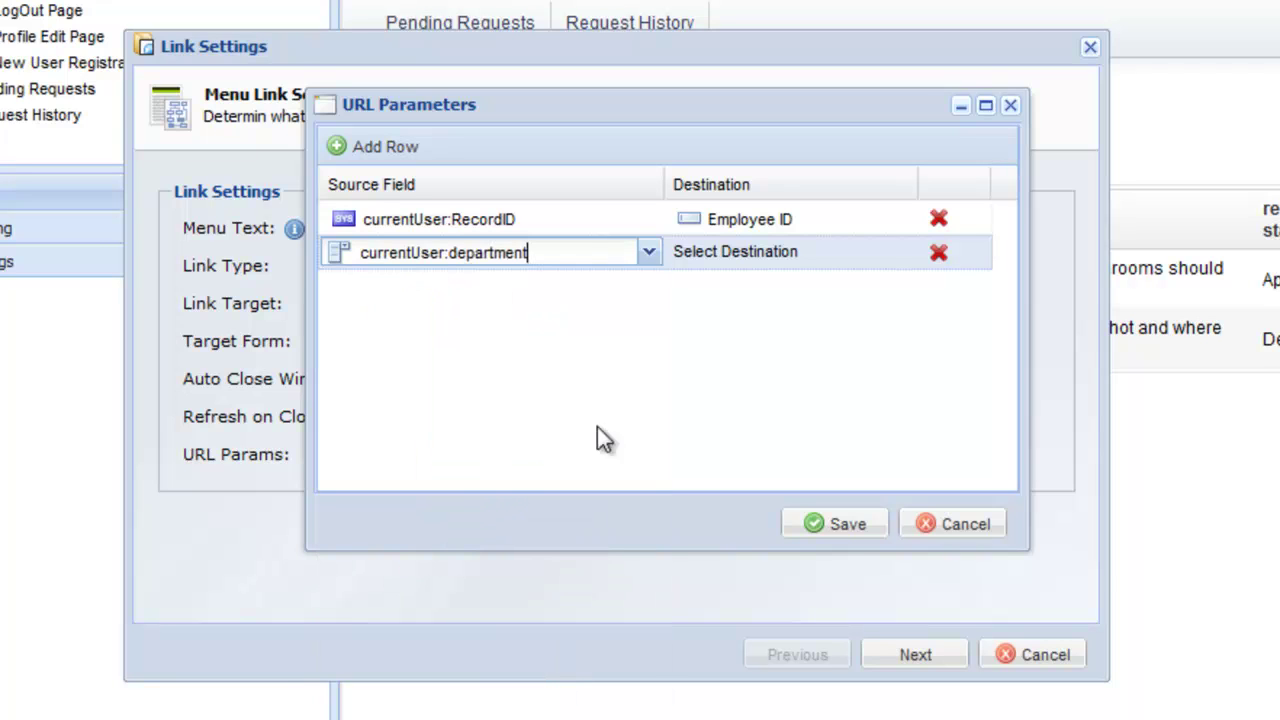
{"action": "left_click", "coordinate": [793, 256]}
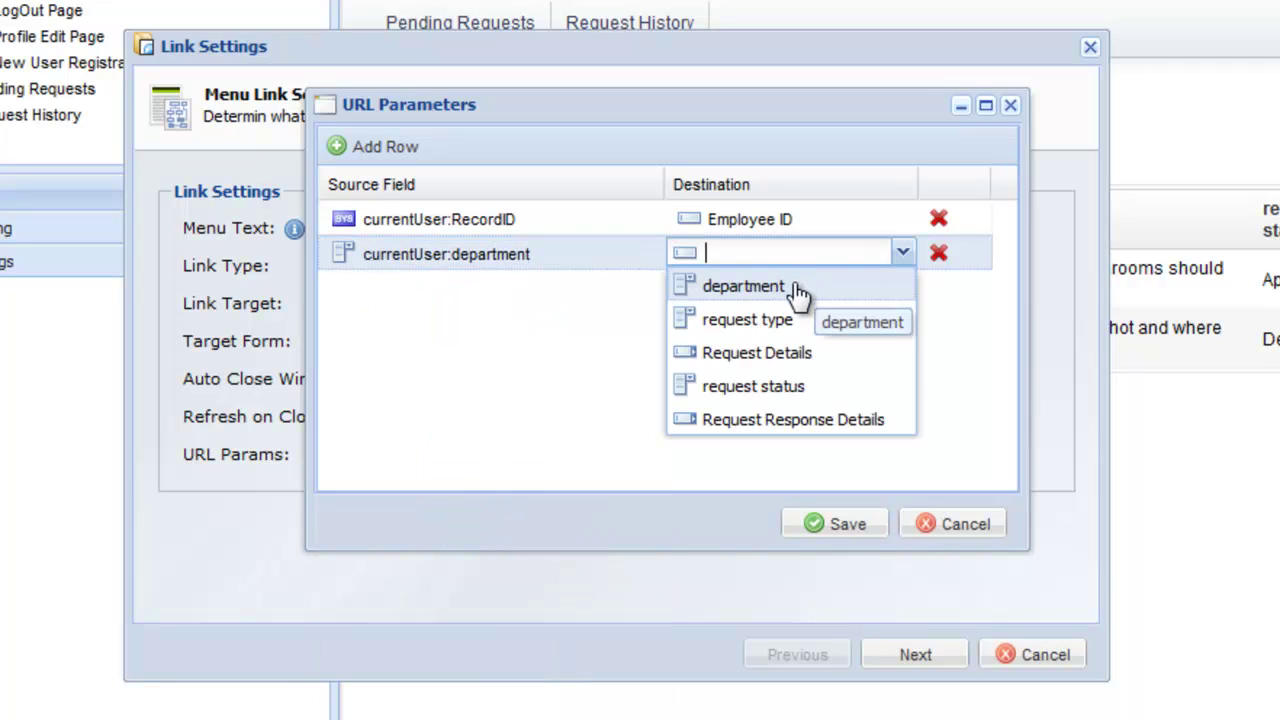
{"action": "left_click", "coordinate": [797, 290]}
{"action": "left_click", "coordinate": [823, 526]}
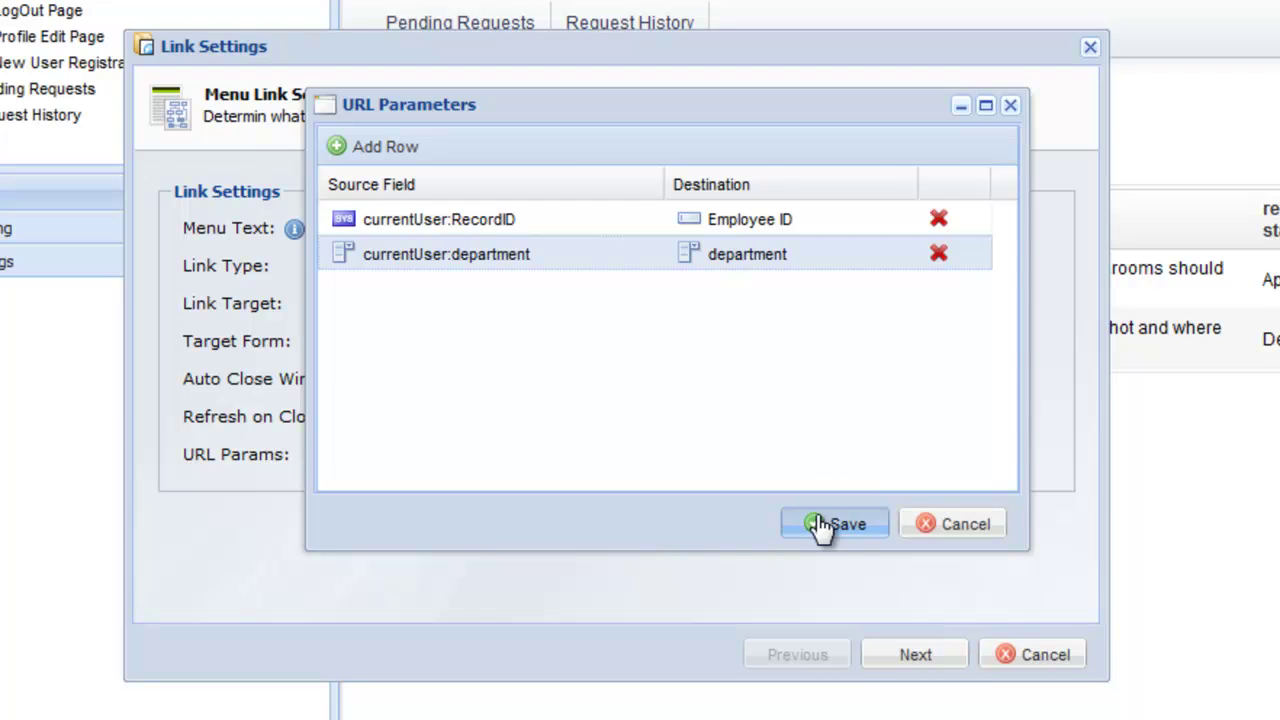
{"action": "left_click", "coordinate": [923, 656]}
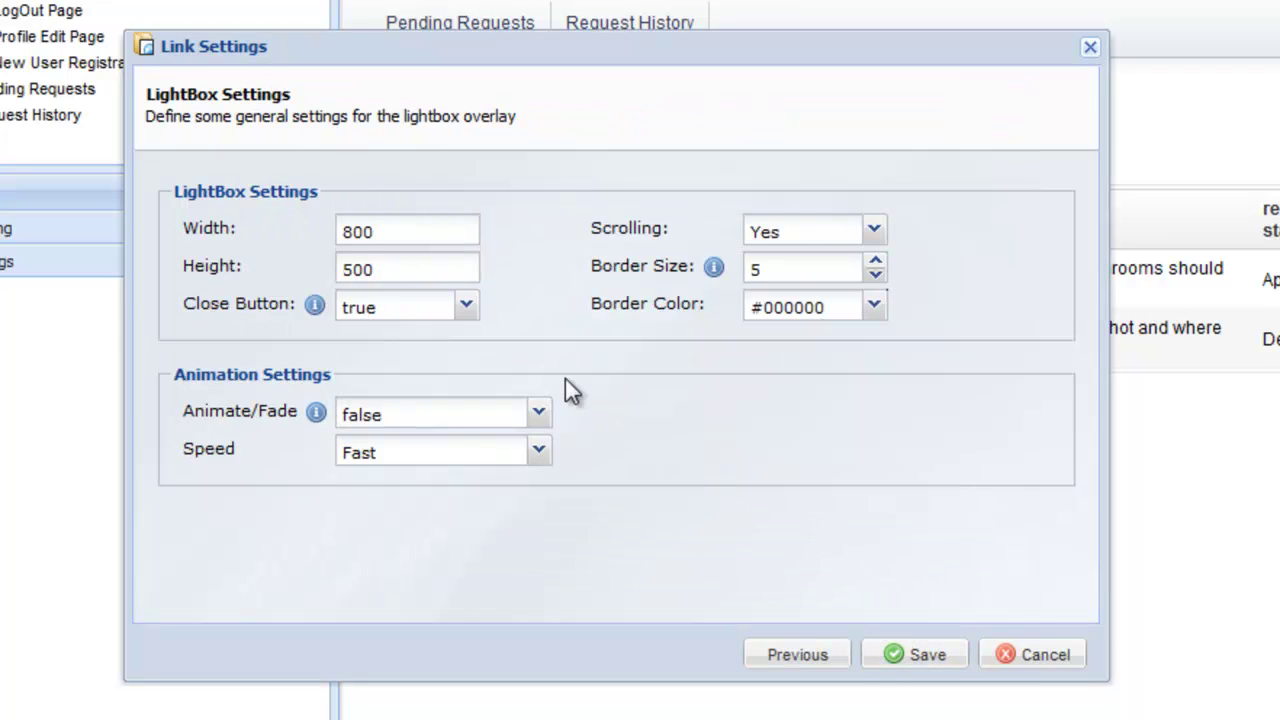
- Set the lightbox to width 600, no scrolling, border size 2 in grey, and save the menu items
{"action": "double_click", "coordinate": [421, 238]}
{"action": "type", "text": "600"}
{"action": "left_click", "coordinate": [786, 232]}
{"action": "left_click", "coordinate": [784, 265]}
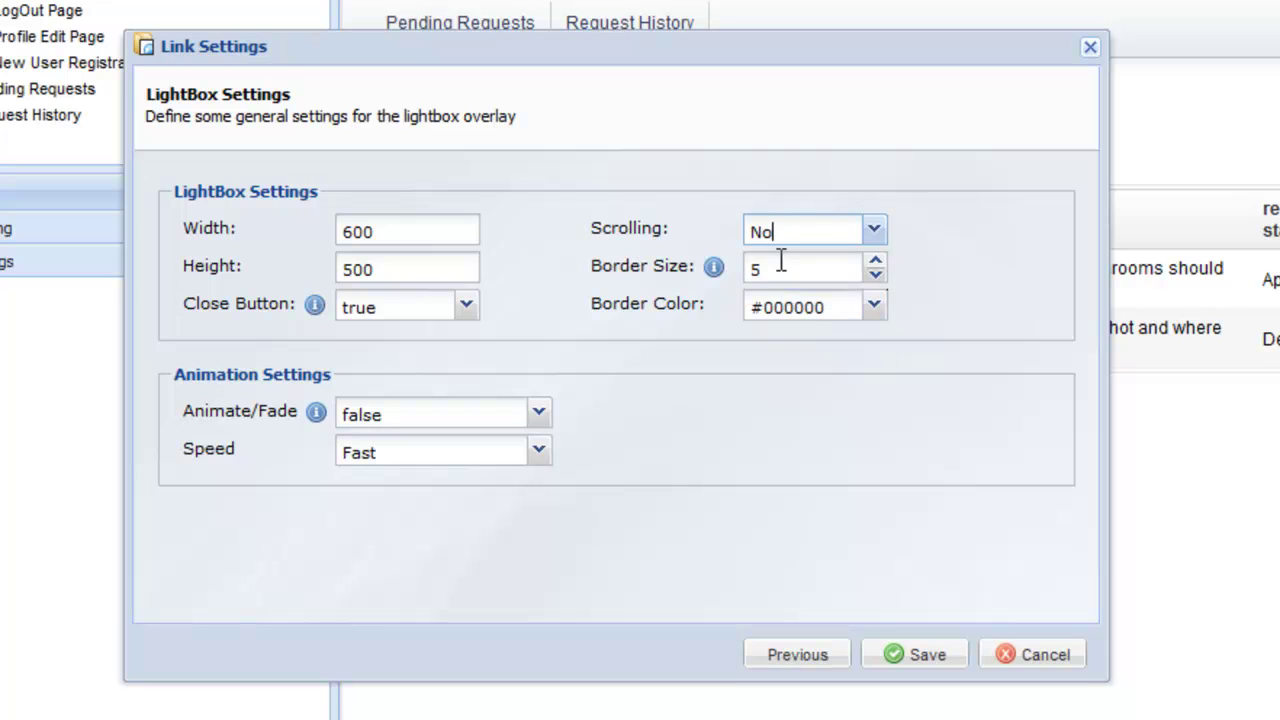
{"action": "left_click", "coordinate": [783, 277]}
{"action": "key", "text": "BackSpace"}
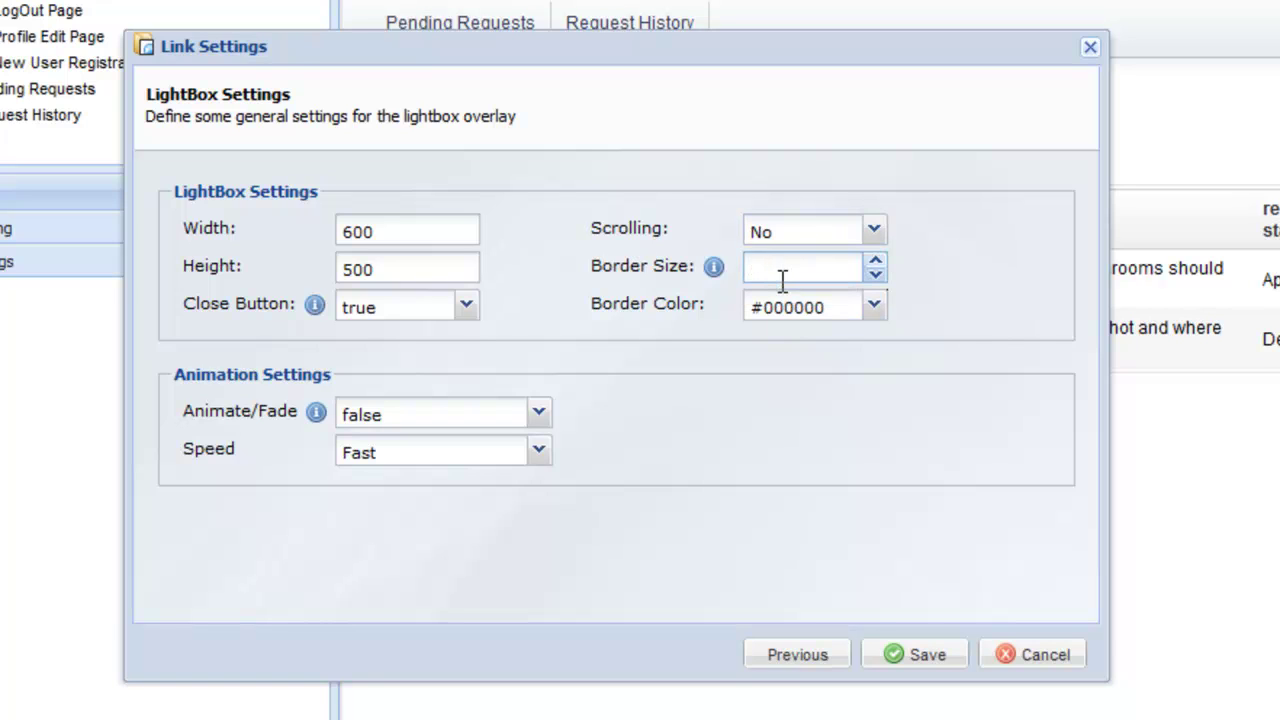
{"action": "type", "text": "2"}
{"action": "left_click", "coordinate": [873, 306]}
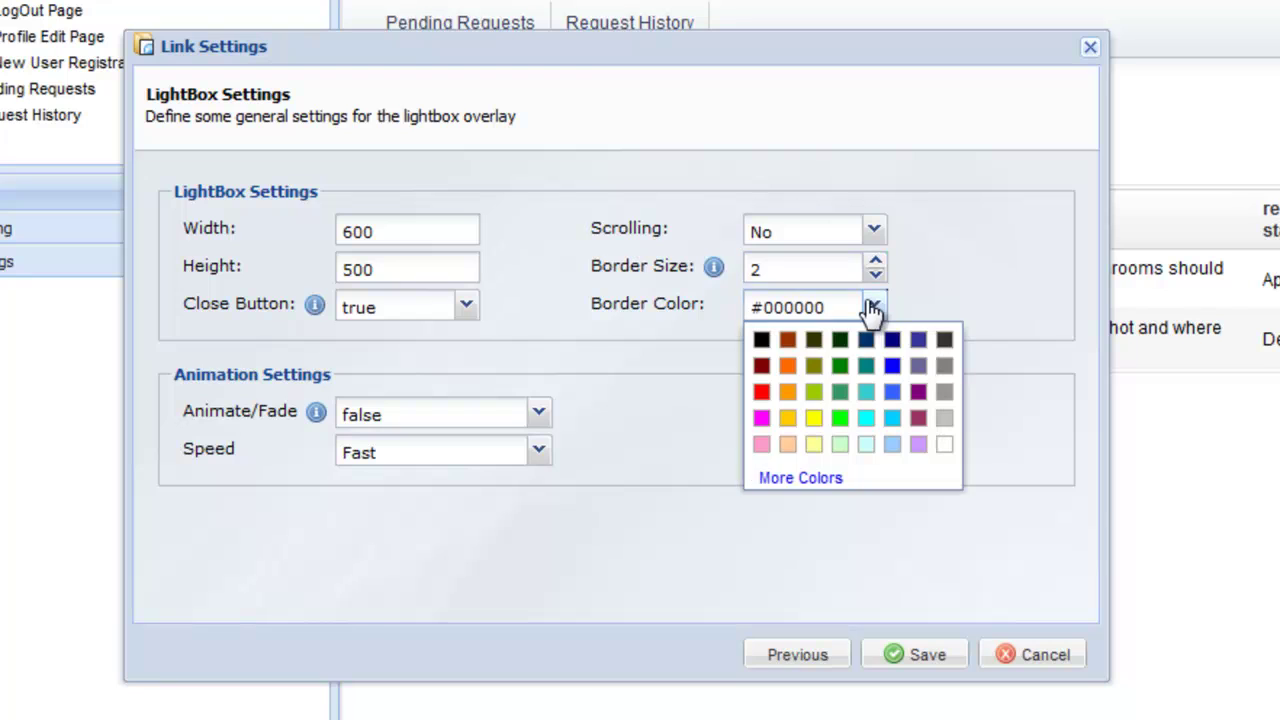
{"action": "left_click", "coordinate": [945, 366]}
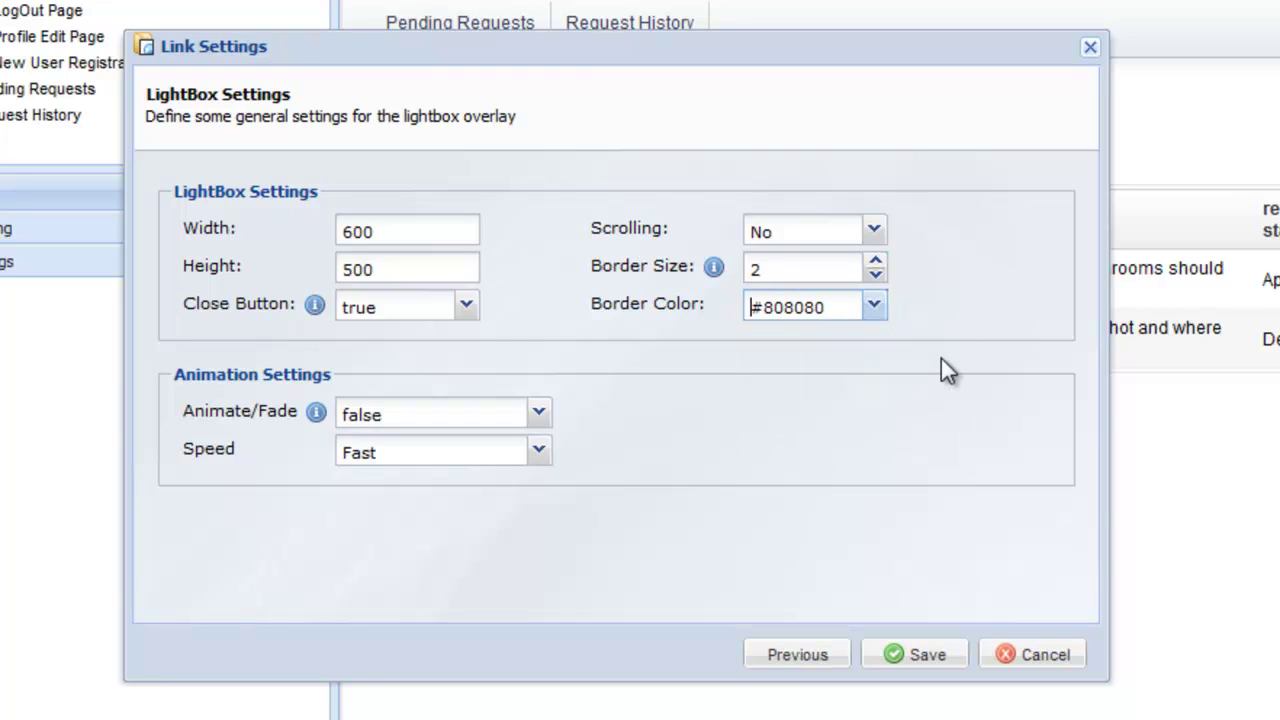
{"action": "left_click", "coordinate": [936, 656]}
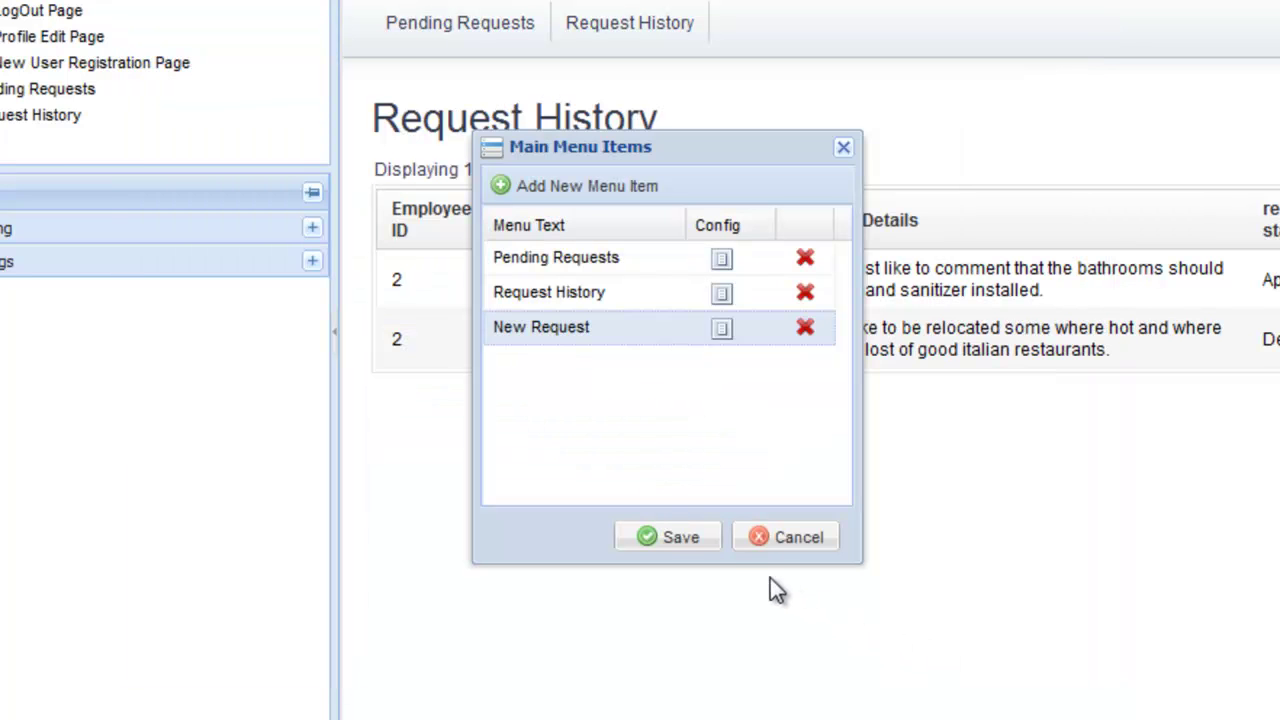
{"action": "left_click", "coordinate": [706, 548]}
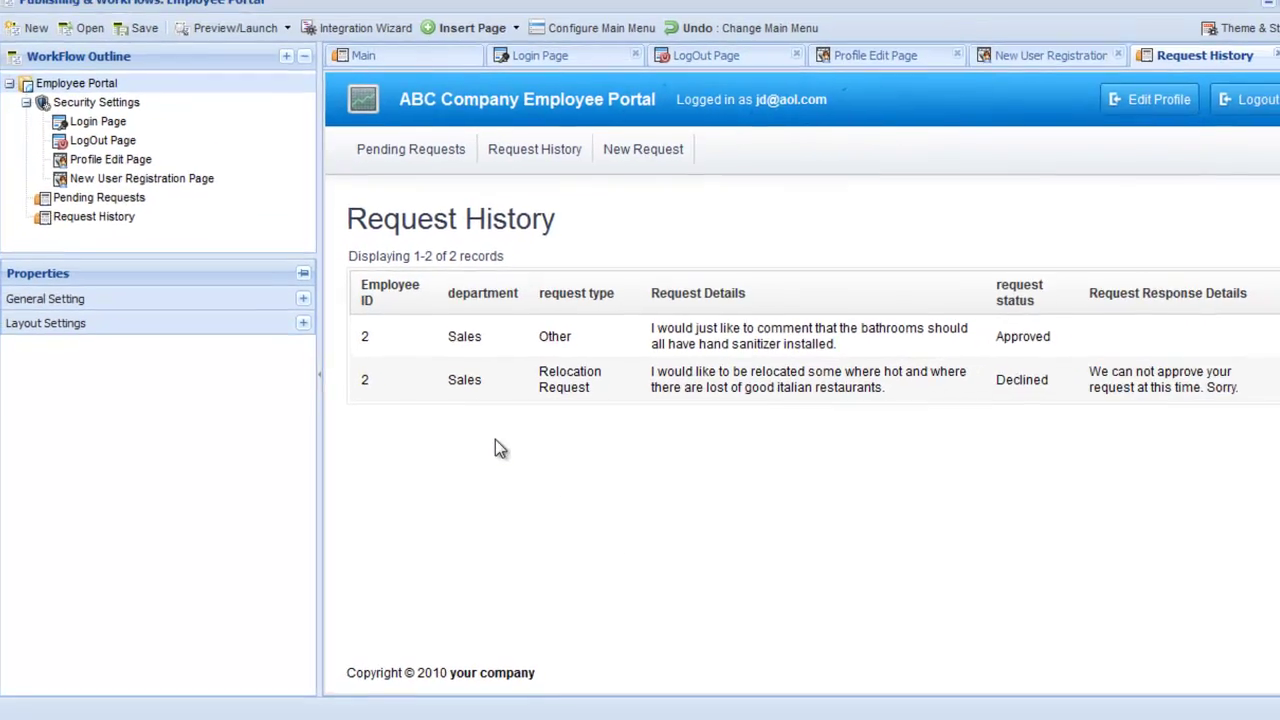
- Launch the portal preview and log in with the employee's username and password
{"action": "left_click", "coordinate": [214, 31]}
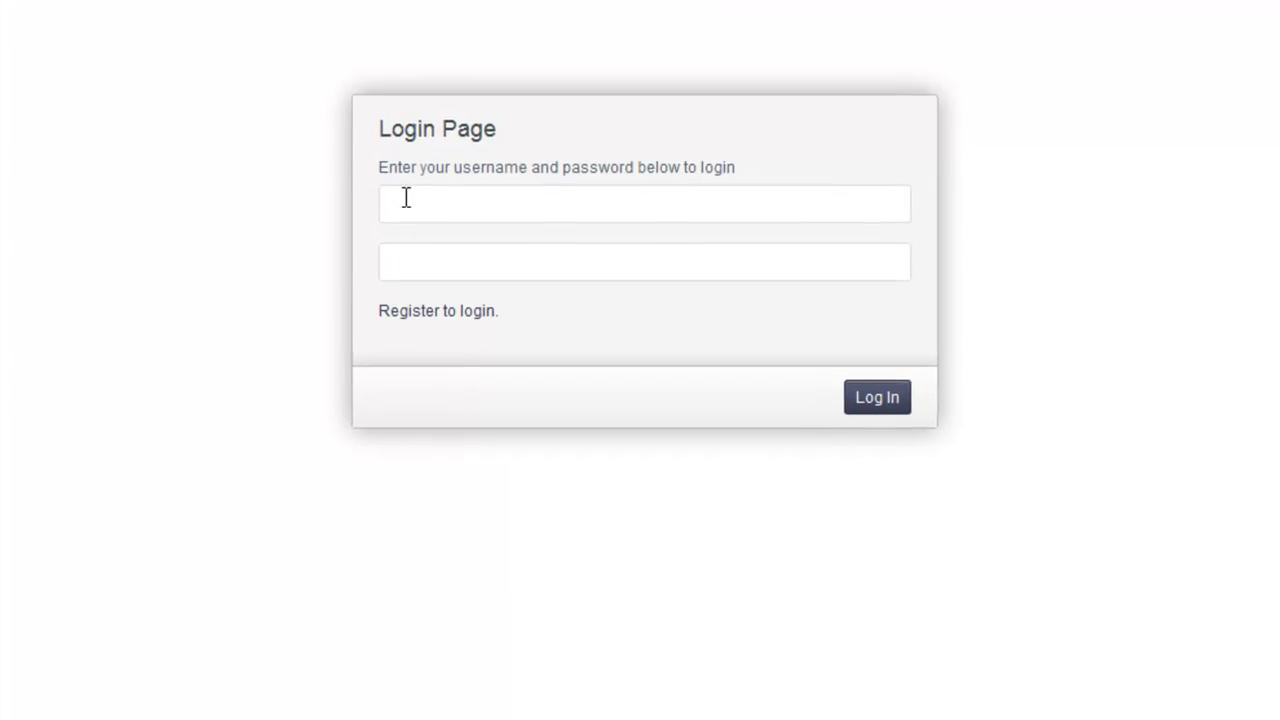
{"action": "left_click", "coordinate": [406, 197]}
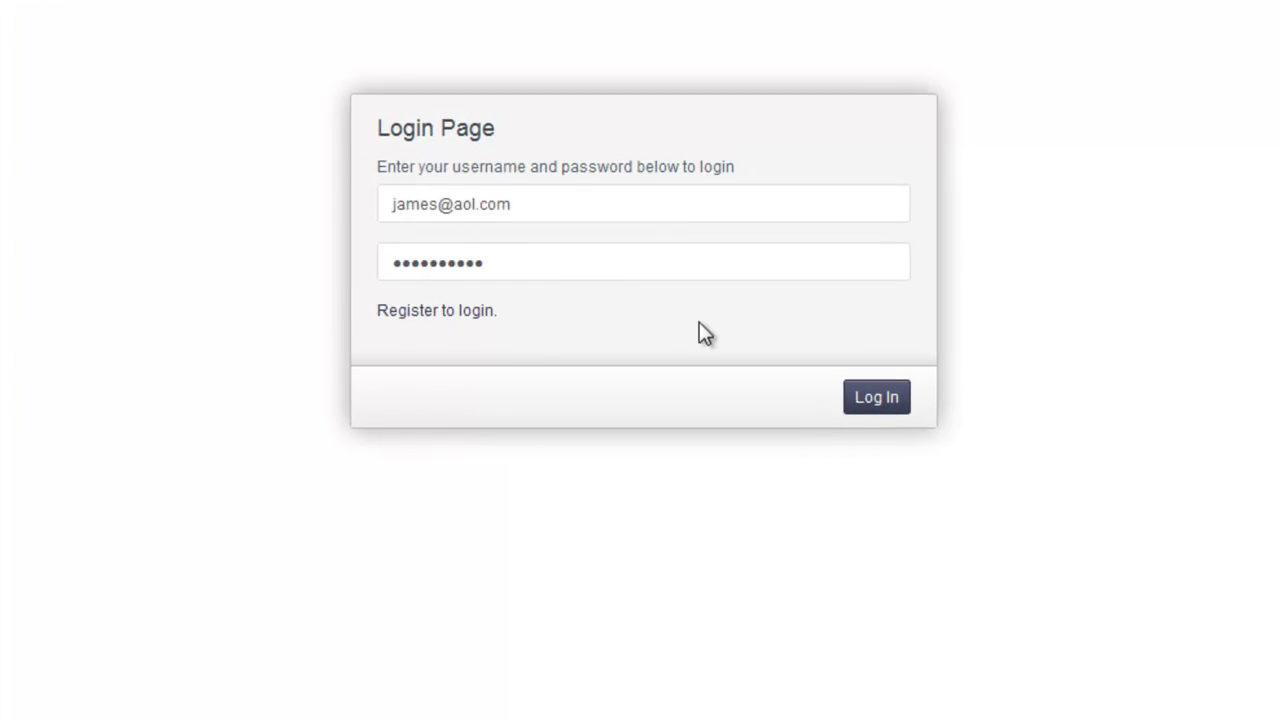
{"action": "left_click", "coordinate": [866, 398]}
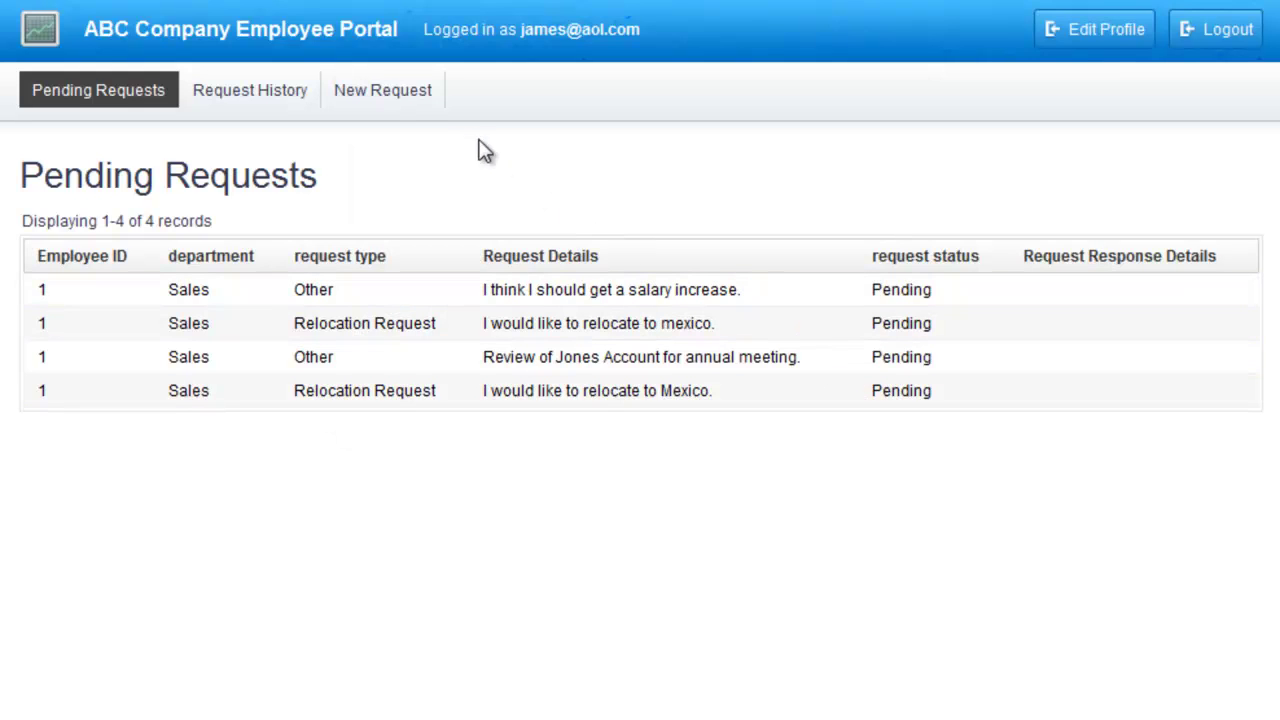
- Submit a Relocation Request via New Request saying 'Please consider me relocating to Texas.'
{"action": "left_click", "coordinate": [421, 100]}
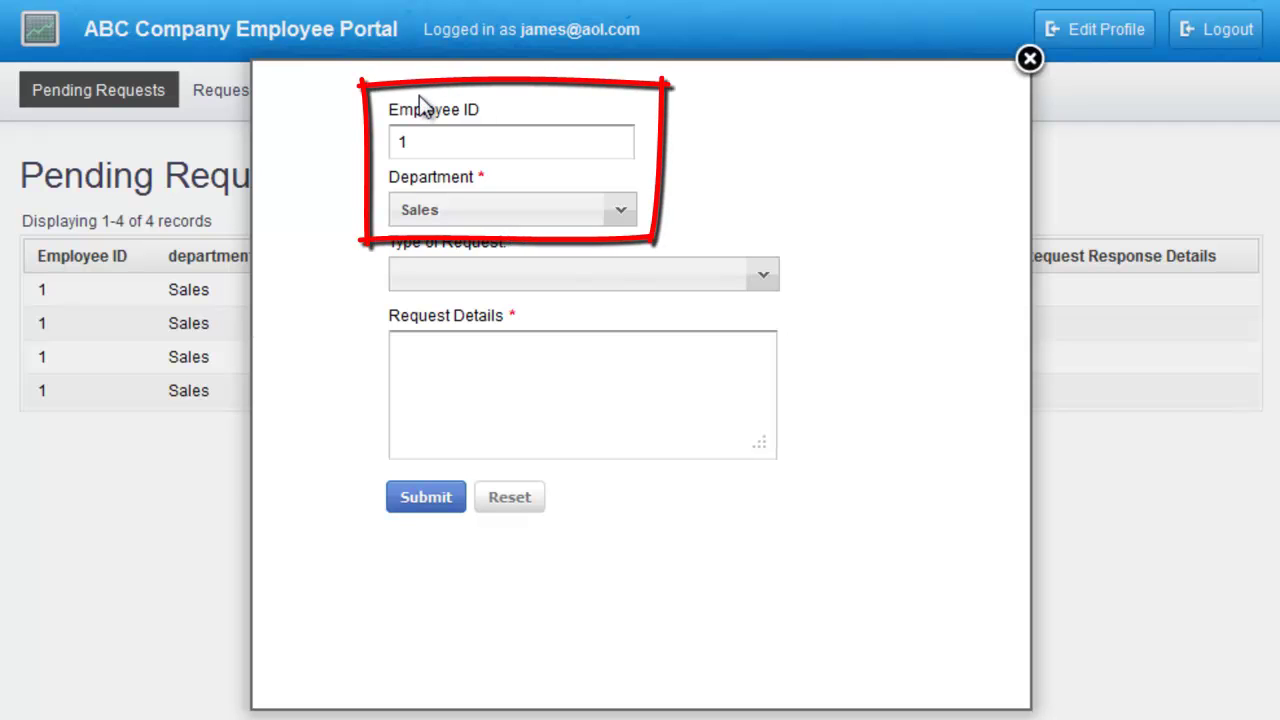
{"action": "left_click", "coordinate": [485, 275]}
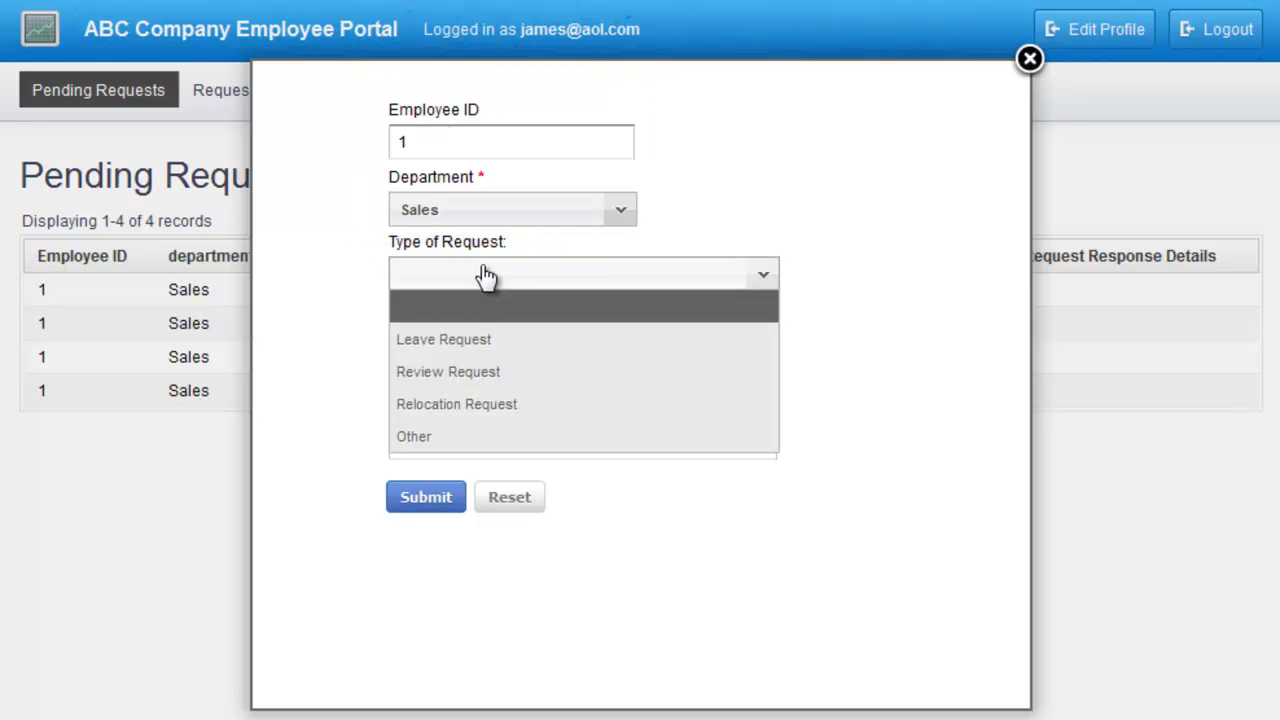
{"action": "left_click", "coordinate": [494, 405]}
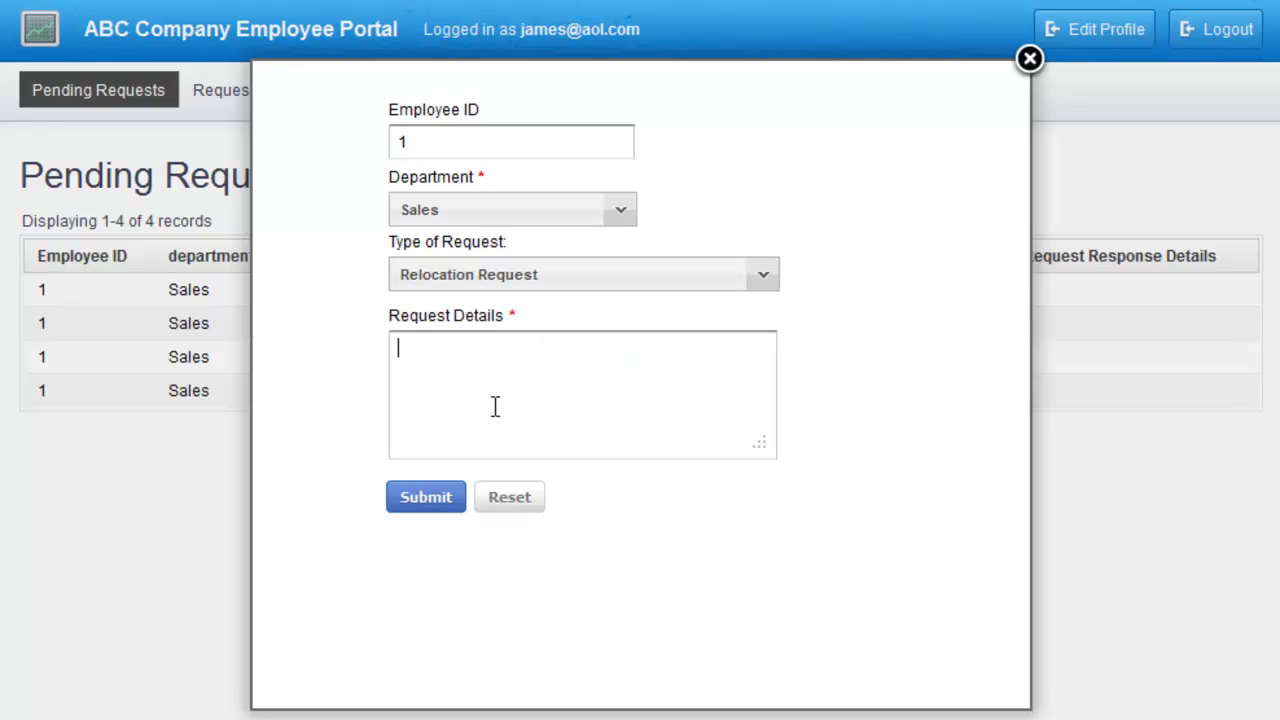
{"action": "type", "text": "Please consider me relocating to Texas."}
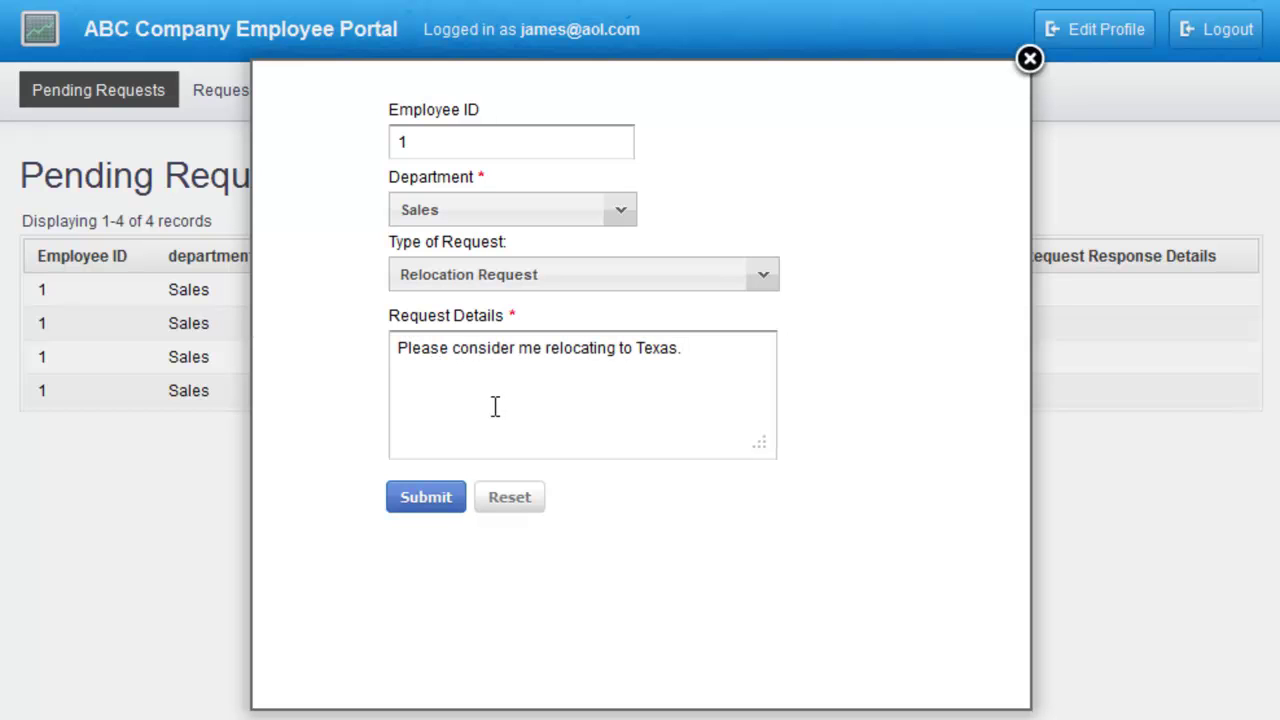
{"action": "left_click", "coordinate": [428, 502]}
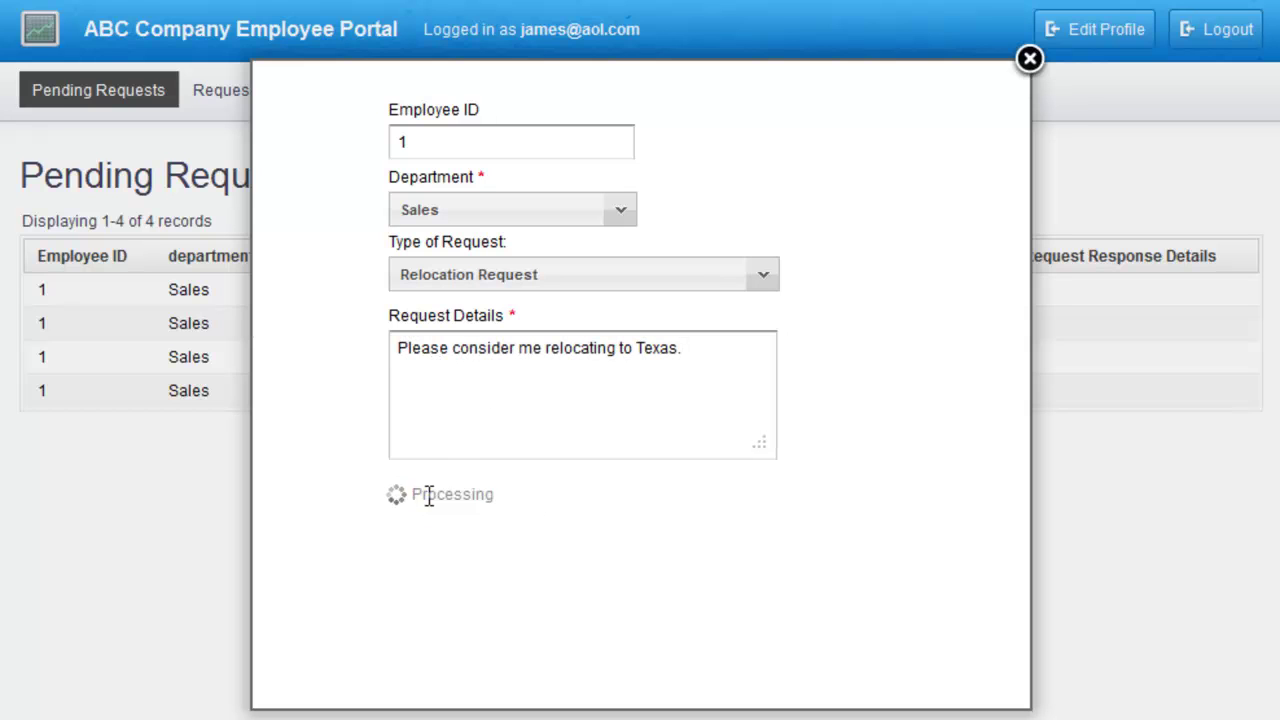